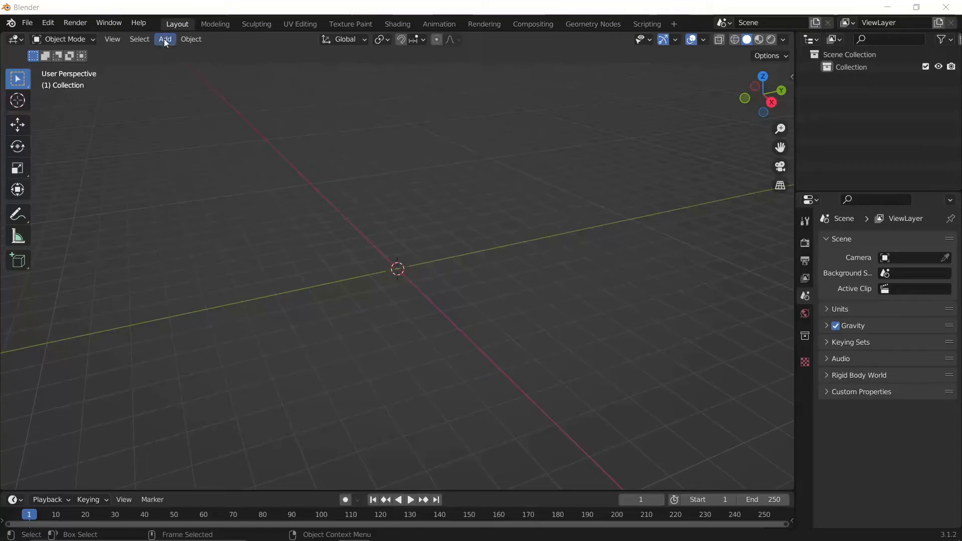
# - Add a cylinder and flatten it to a Z scale of 0.139
pyautogui.click(165, 40)
pyautogui.moveTo(185, 57)
pyautogui.click(308, 117)
pyautogui.press('s')
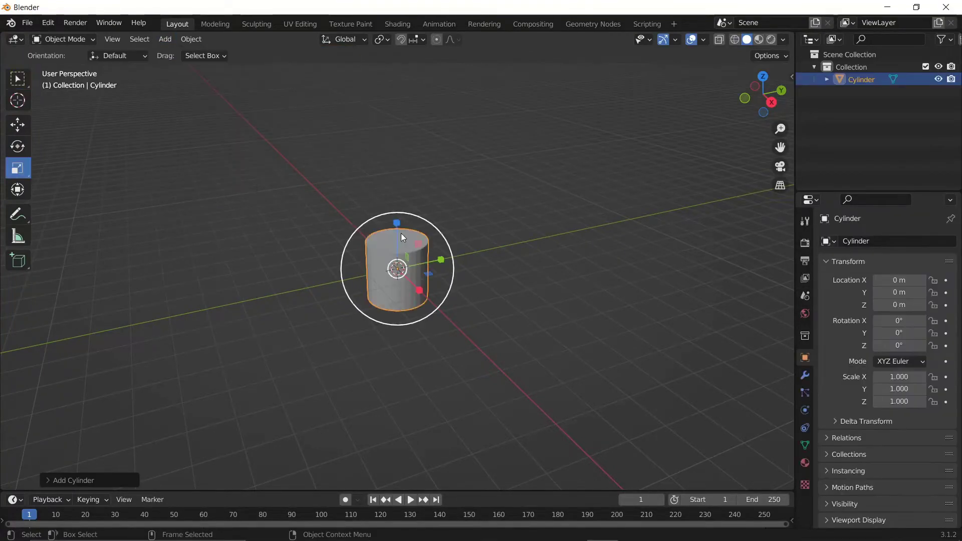
pyautogui.press('z')
pyautogui.click(398, 265)
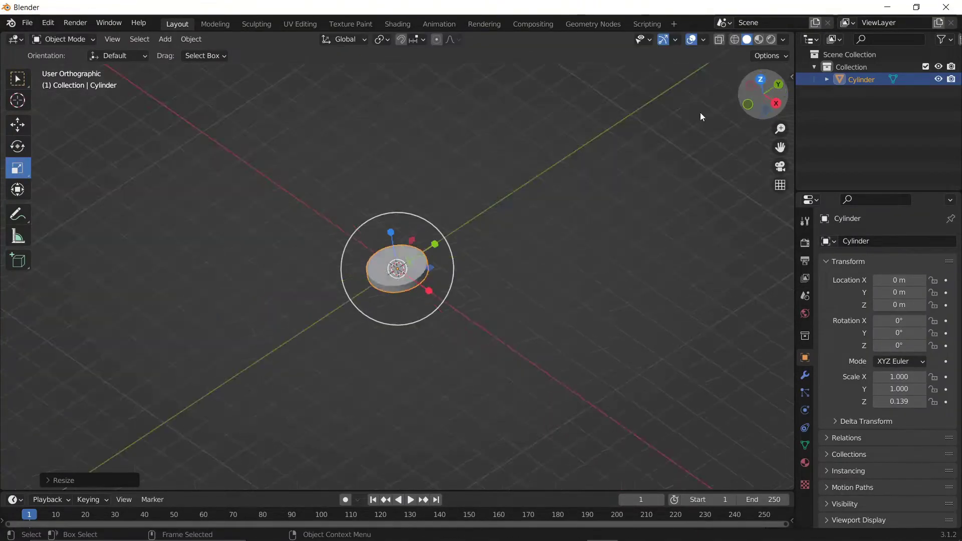
# - Switch to top view and enter Edit Mode with all disc faces selected
pyautogui.press('KP_7')
pyautogui.press('KP_Decimal')
pyautogui.press('Tab')
# - With X-ray on, inset the disc faces into an outer ring and recess the inner faces
pyautogui.hotkey('alt', 'z')
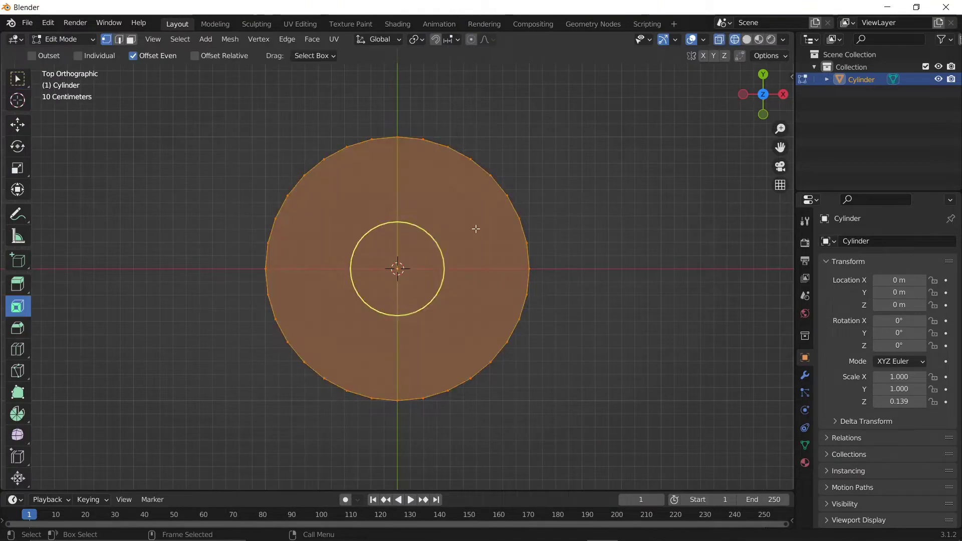
pyautogui.moveTo(436, 246); pyautogui.dragTo(424, 249)
pyautogui.moveTo(425, 249); pyautogui.dragTo(446, 229, button='middle')
pyautogui.moveTo(17, 284); pyautogui.dragTo(75, 336)
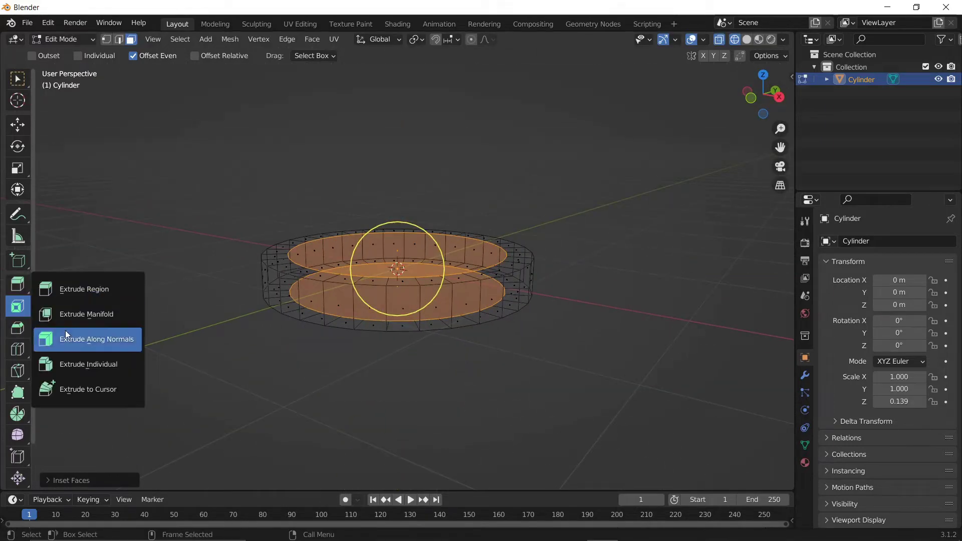
pyautogui.moveTo(350, 260); pyautogui.dragTo(382, 285)
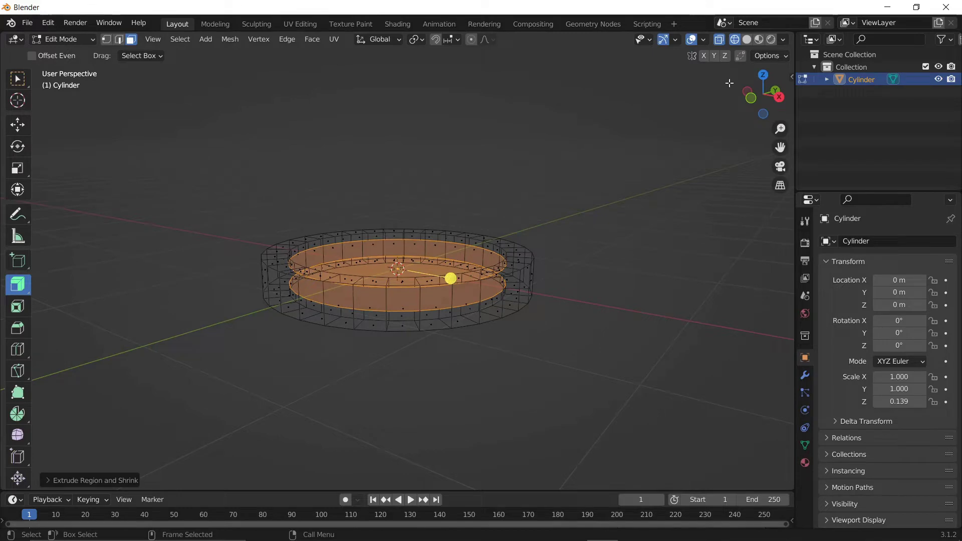
pyautogui.click(762, 75)
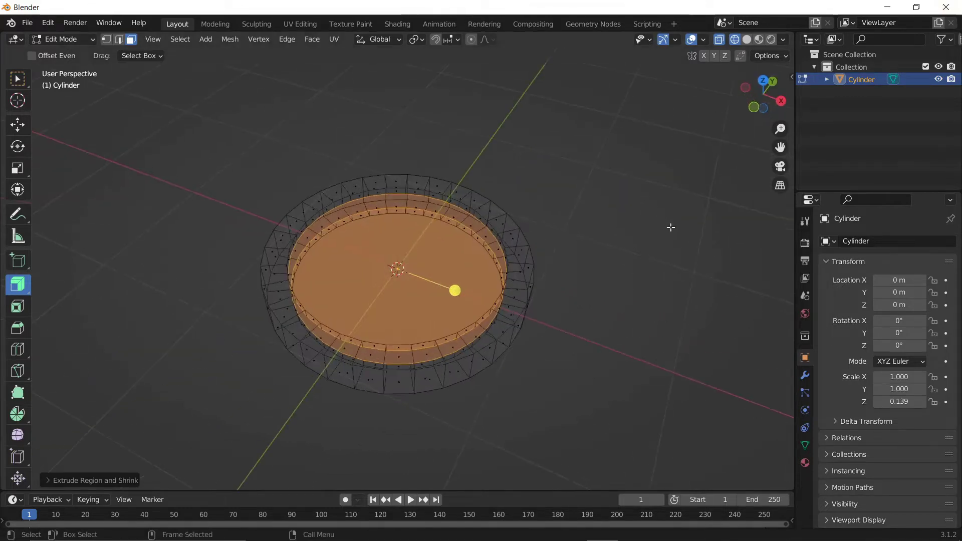
# - Inset the inner faces by 0.1335 m and extrude them outward from the disc
pyautogui.click(17, 305)
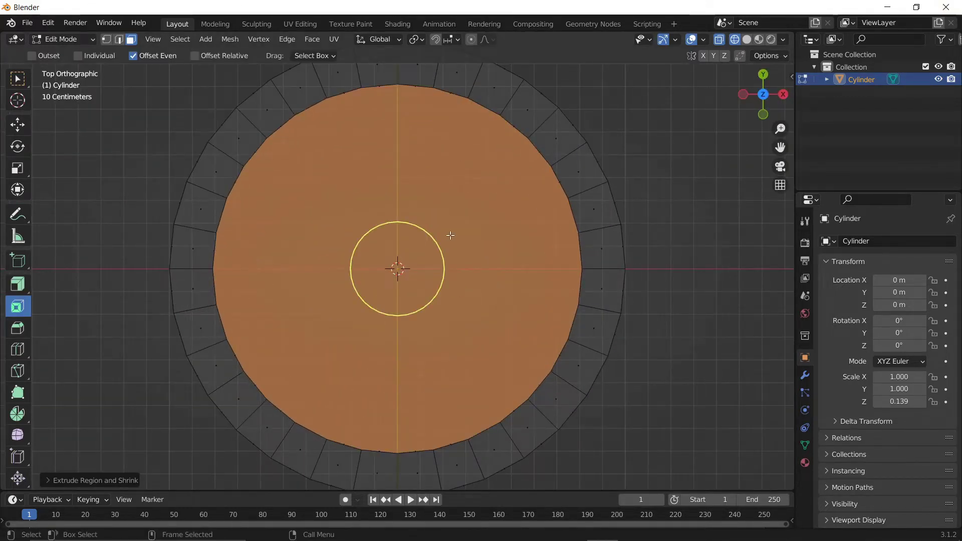
pyautogui.moveTo(441, 238); pyautogui.dragTo(415, 250)
pyautogui.click(415, 250)
pyautogui.moveTo(440, 322); pyautogui.dragTo(351, 301, button='middle')
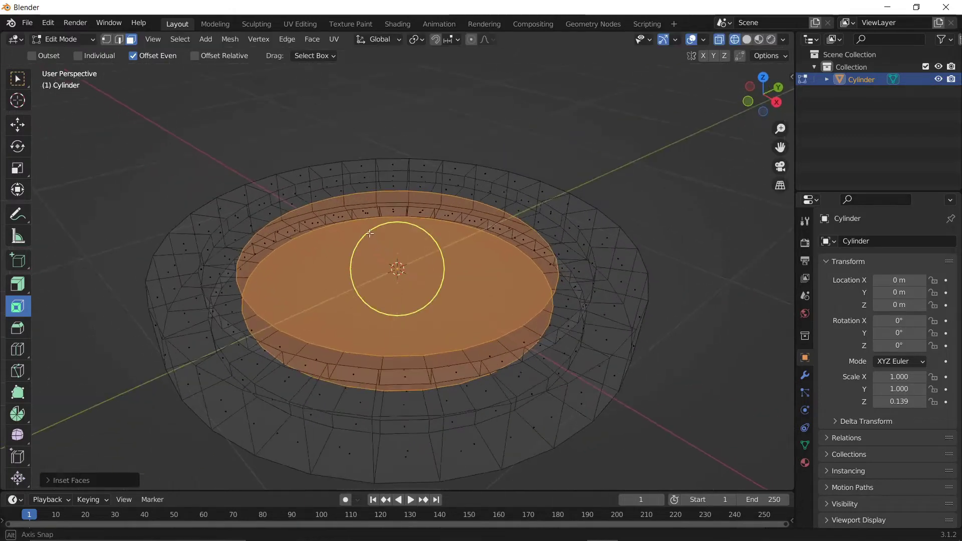
pyautogui.click(17, 284)
pyautogui.moveTo(440, 295)
pyautogui.mouseDown()
pyautogui.moveTo(417, 267)
pyautogui.moveTo(436, 263)
pyautogui.mouseUp()
# - Extrude the selected faces again along their normals and shrink them inward, viewed side-on
pyautogui.click(18, 306)
pyautogui.click(776, 102)
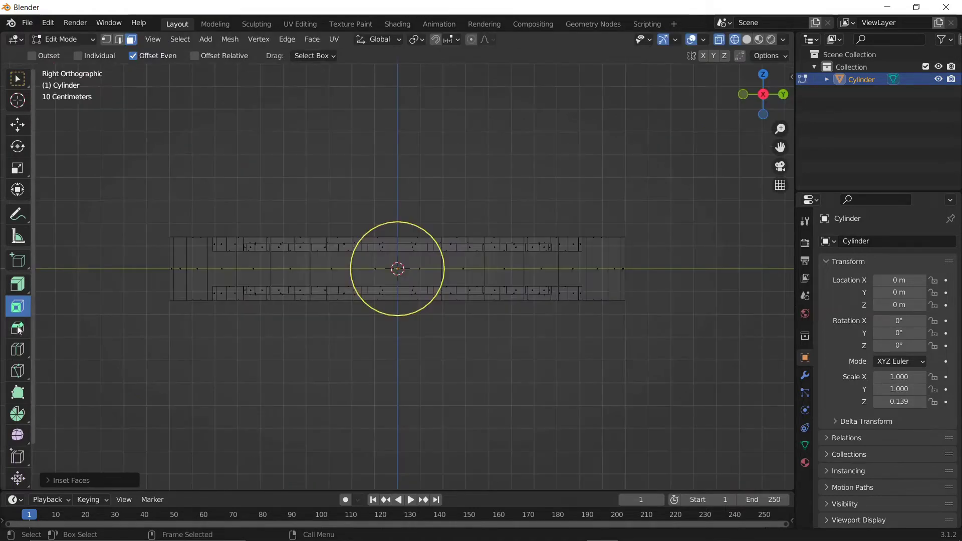
pyautogui.click(18, 328)
pyautogui.hotkey('shift', 'space')
pyautogui.press('e')
pyautogui.moveTo(398, 268); pyautogui.dragTo(397, 269)
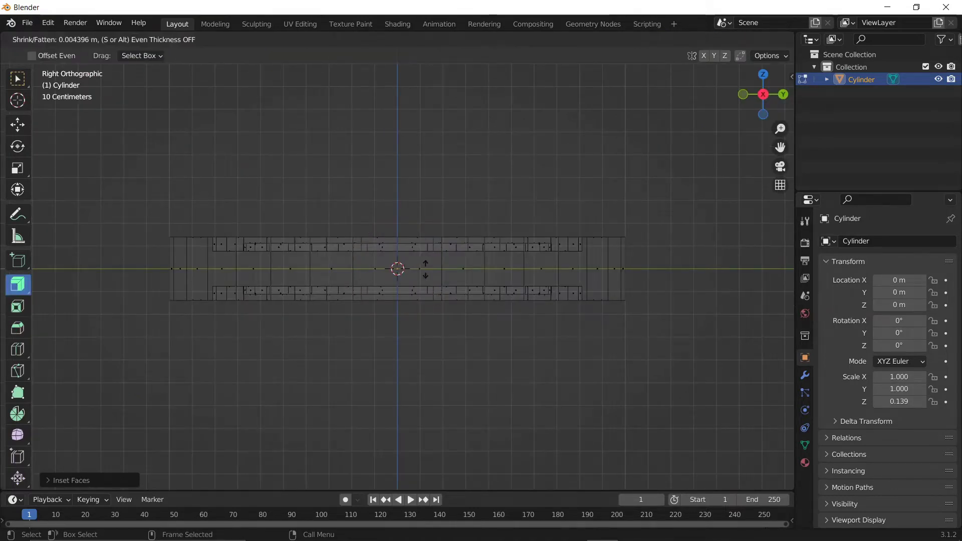
pyautogui.click(407, 259)
pyautogui.scroll(3, 407, 259)
# - Scale the inner faces down, return to top view and switch to Object Mode
pyautogui.hotkey('shift', 'space')
pyautogui.press('s')
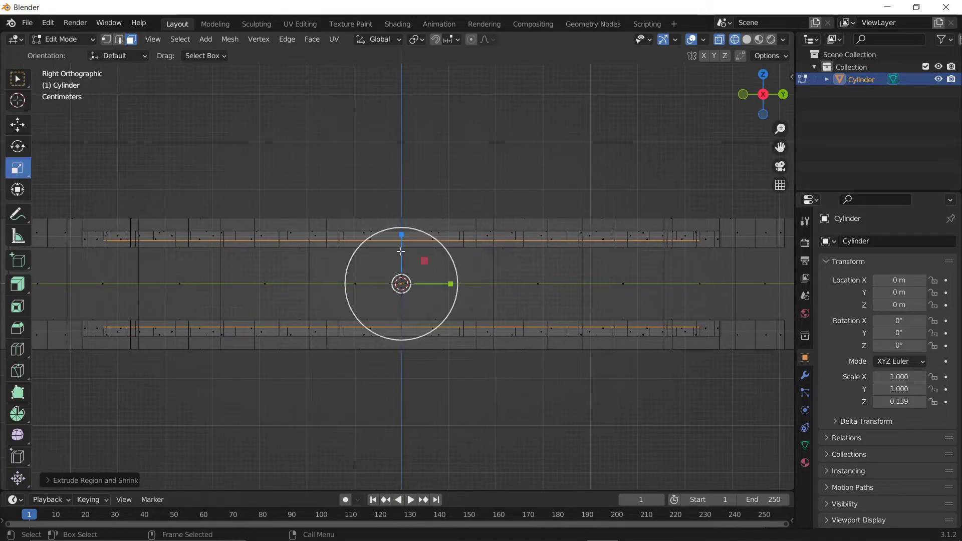
pyautogui.press('s')
pyautogui.click(406, 255)
pyautogui.moveTo(406, 255); pyautogui.dragTo(614, 223, button='middle')
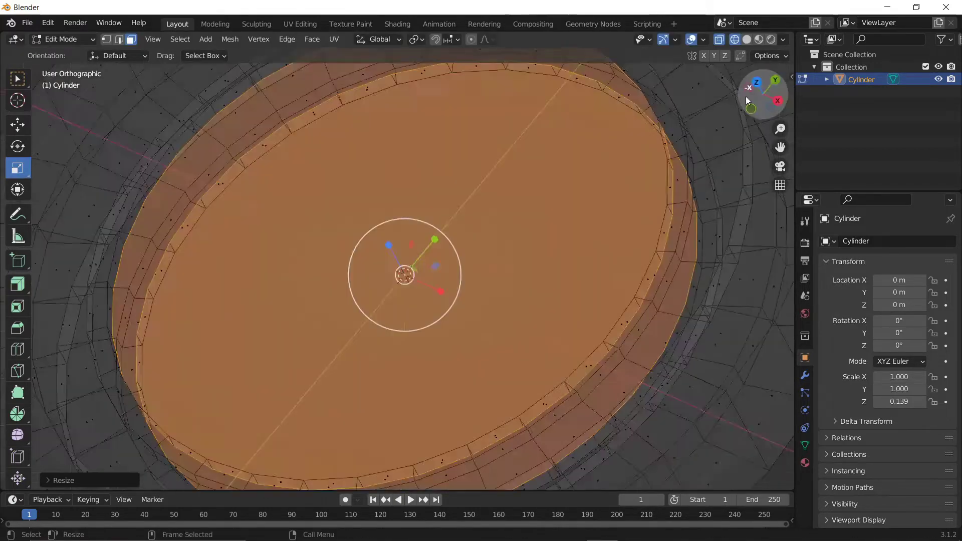
pyautogui.press('KP_7')
pyautogui.press('Tab')
pyautogui.click(166, 39)
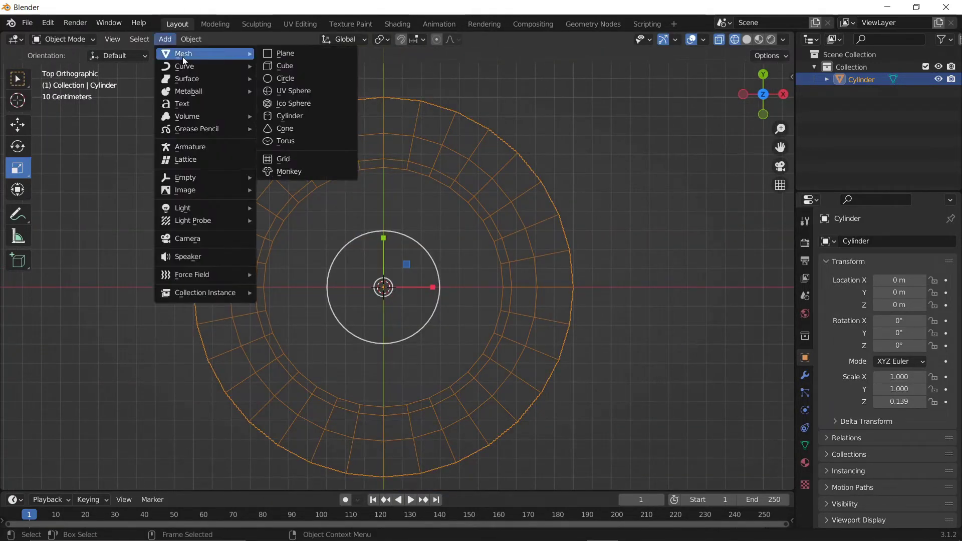
# - Add a cube at the coin's centre, scale it to 0.270 and narrow it along X
pyautogui.click(291, 66)
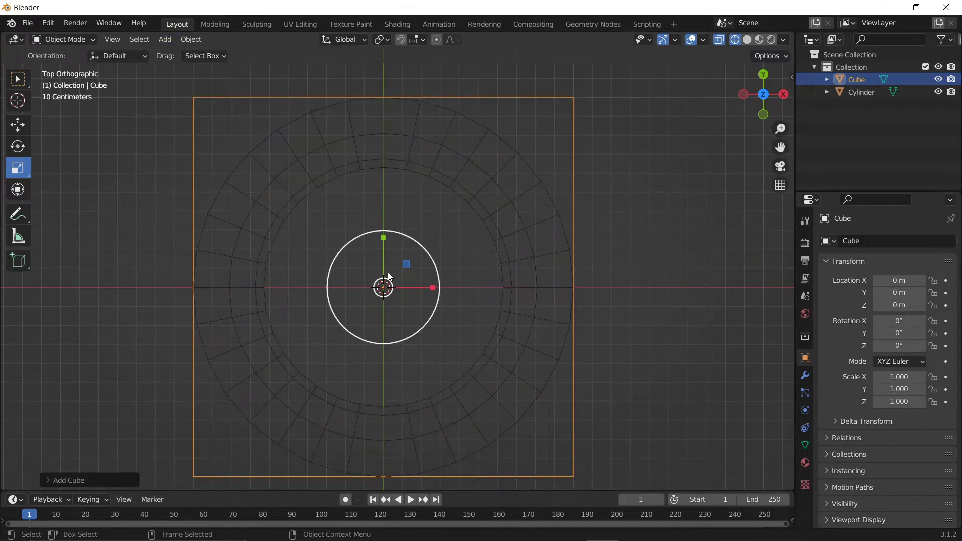
pyautogui.scroll(1, 368, 274)
pyautogui.press('s')
pyautogui.click(382, 276)
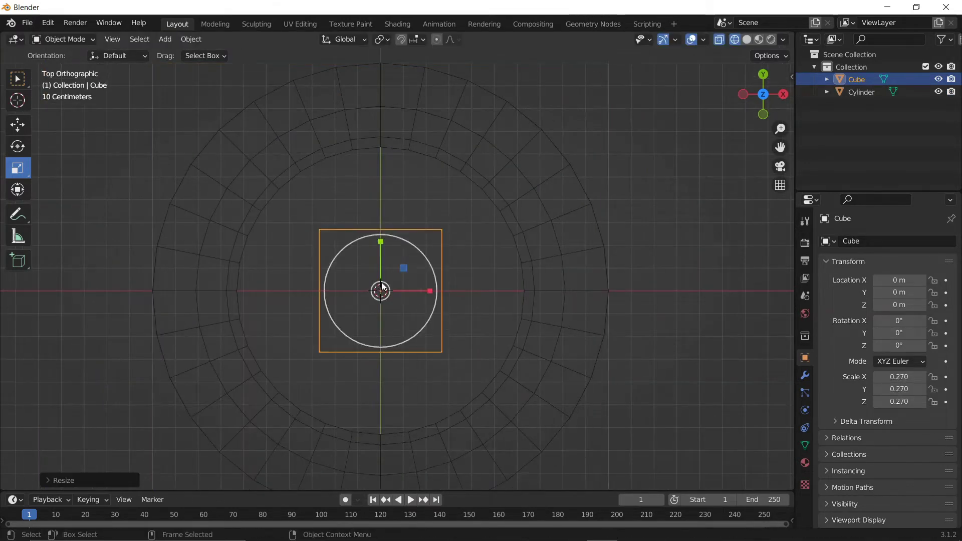
pyautogui.scroll(2, 382, 275)
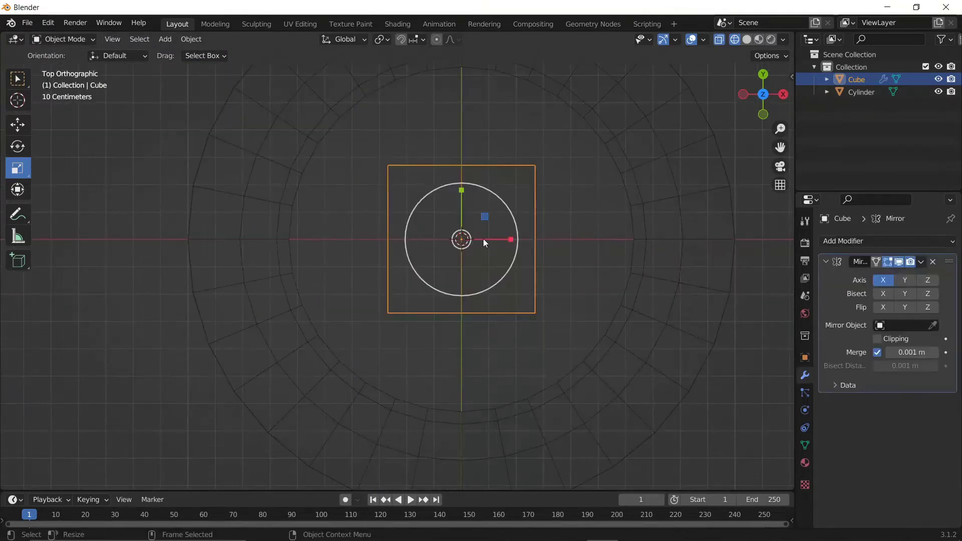
pyautogui.press('s')
pyautogui.press('x')
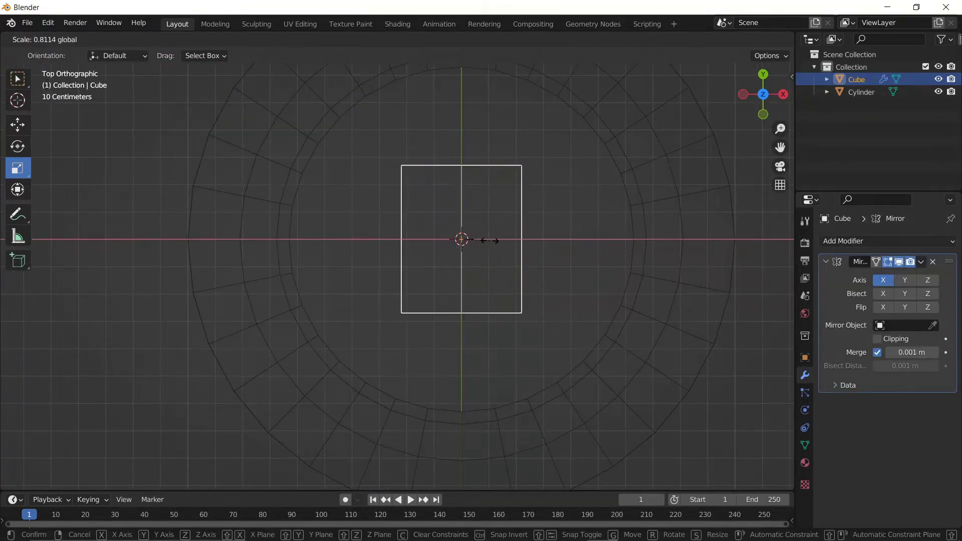
pyautogui.click(484, 240)
# - Duplicate the mirrored block with Ctrl+C/Ctrl+V and shift the copy slightly left
pyautogui.press('Tab')
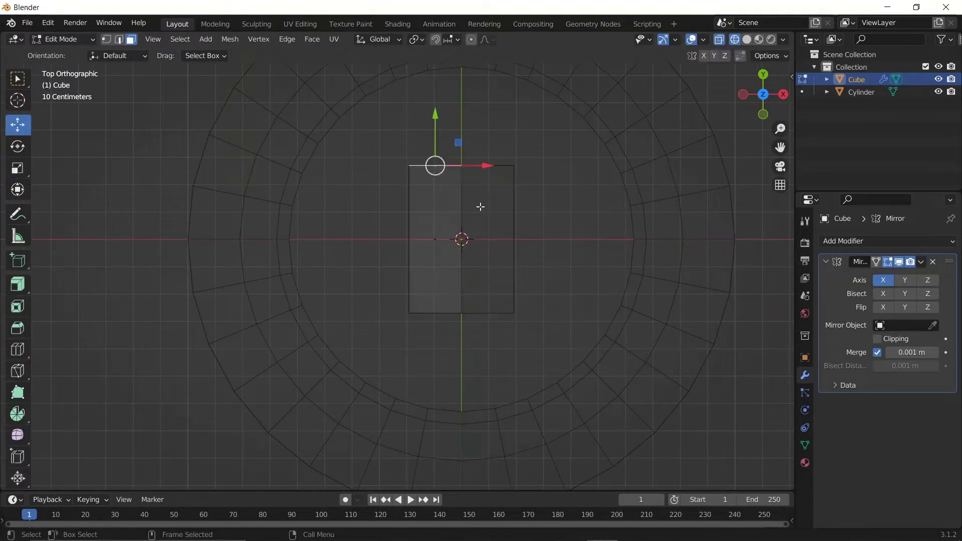
pyautogui.press('Tab')
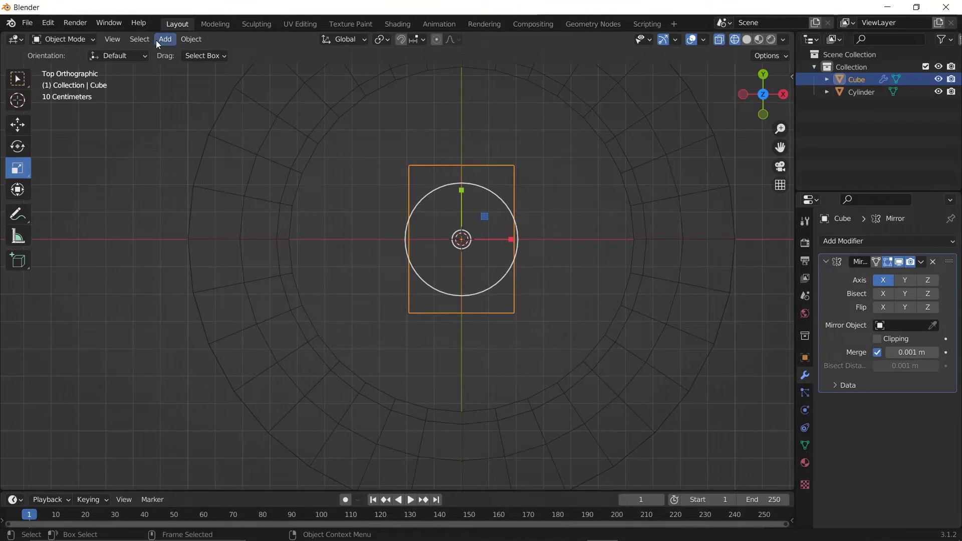
pyautogui.hotkey('ctrl', 'c')
pyautogui.hotkey('ctrl', 'v')
pyautogui.hotkey('shift', 'space')
pyautogui.press('g')
pyautogui.moveTo(512, 240); pyautogui.dragTo(508, 245)
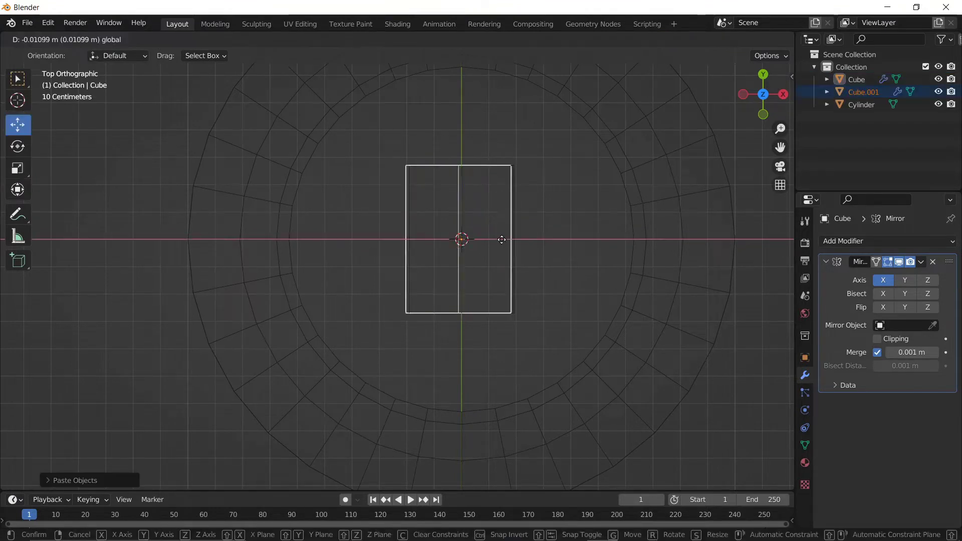
# - Align the original's left face with the mirror axis, then move the duplicate's face left
pyautogui.press('Tab')
pyautogui.moveTo(362, 127); pyautogui.dragTo(462, 345)
pyautogui.moveTo(445, 245); pyautogui.dragTo(434, 246)
pyautogui.press('Tab')
pyautogui.click(460, 272)
pyautogui.press('Tab')
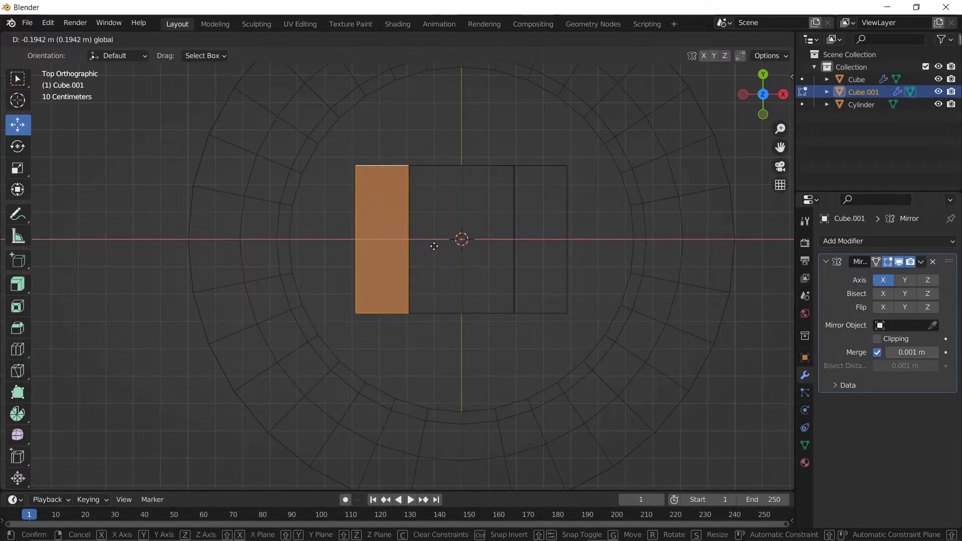
pyautogui.click(433, 246)
pyautogui.scroll(5, 434, 246)
pyautogui.press('Tab')
pyautogui.press('Tab')
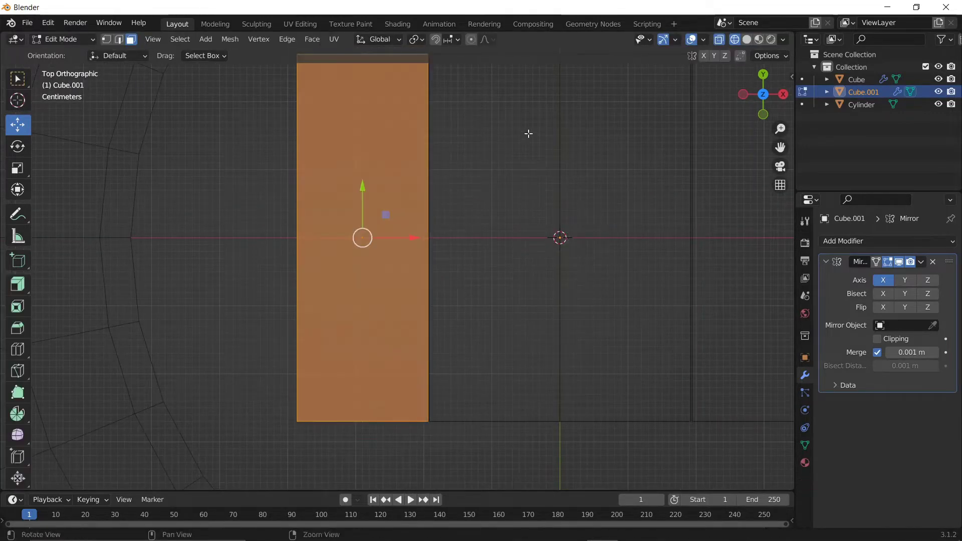
# - Raise the block's middle and left vertical edges to reshape its lower end
pyautogui.press('Tab')
pyautogui.keyDown('shift'); pyautogui.click(496, 322); pyautogui.keyUp('shift')
pyautogui.press('Tab')
pyautogui.keyDown('shift'); pyautogui.moveTo(138, 236); pyautogui.dragTo(122, 73, button='middle'); pyautogui.keyUp('shift')
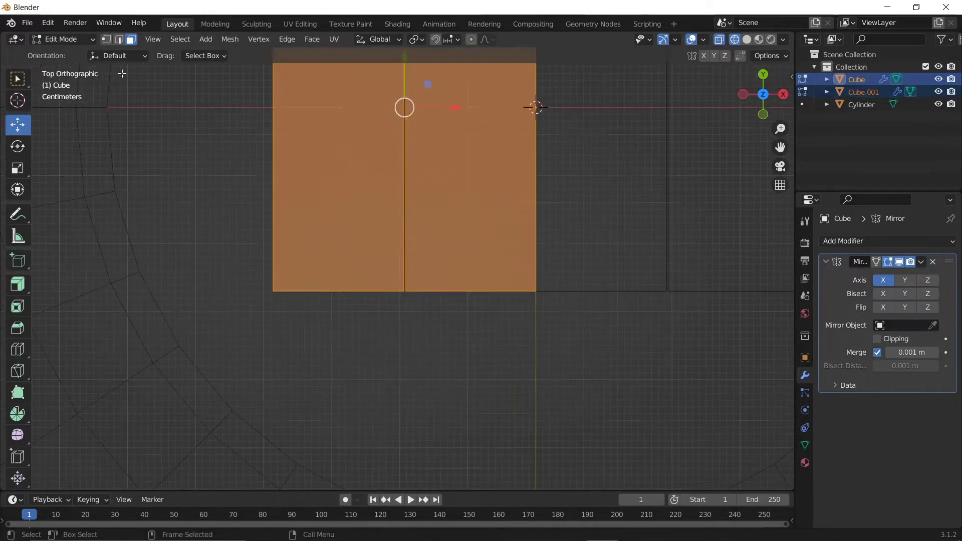
pyautogui.click(404, 278)
pyautogui.press('g')
pyautogui.click(410, 212)
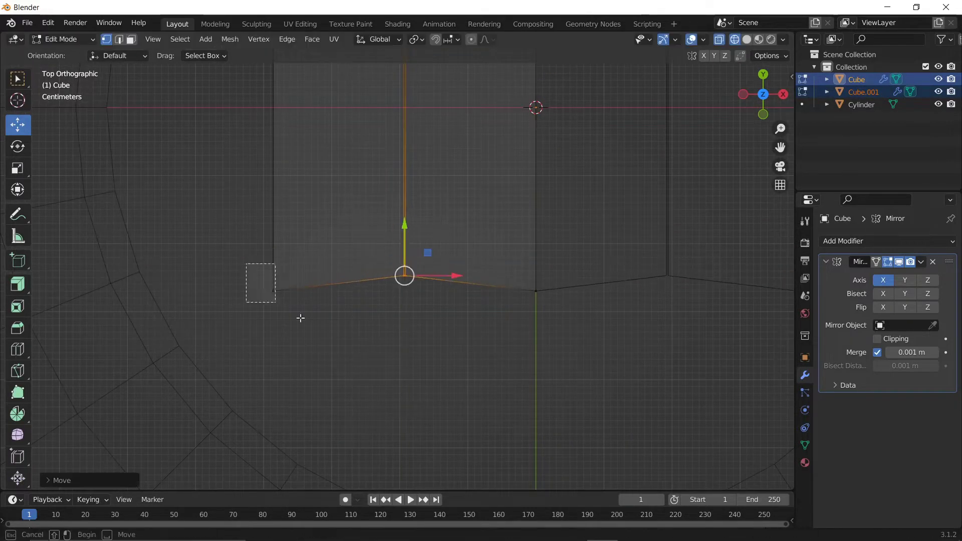
pyautogui.click(280, 236)
pyautogui.press('g')
pyautogui.click(292, 202)
# - Shift the middle and bottom-left bottom vertices right to tilt the block's lower edges
pyautogui.click(404, 276)
pyautogui.press('g')
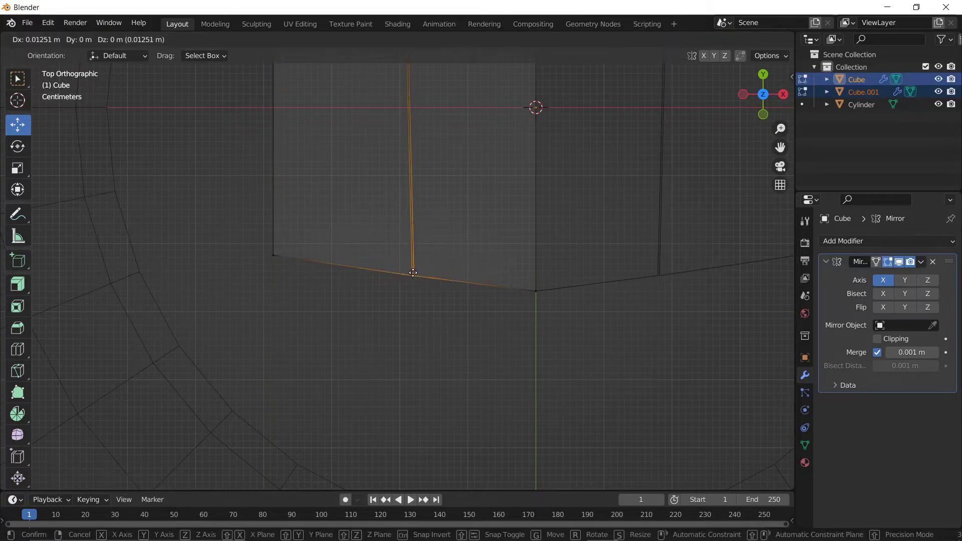
pyautogui.click(426, 276)
pyautogui.click(273, 253)
pyautogui.press('g')
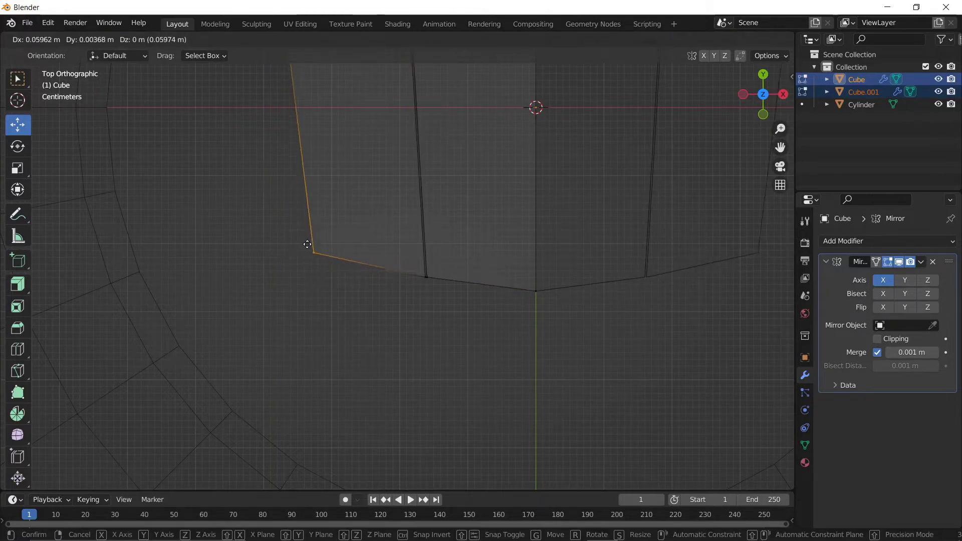
pyautogui.click(318, 243)
# - Move the top vertices down to form the crown's points
pyautogui.keyDown('shift'); pyautogui.moveTo(368, 367); pyautogui.dragTo(401, 181, button='middle'); pyautogui.keyUp('shift')
pyautogui.moveTo(436, 181); pyautogui.dragTo(437, 182)
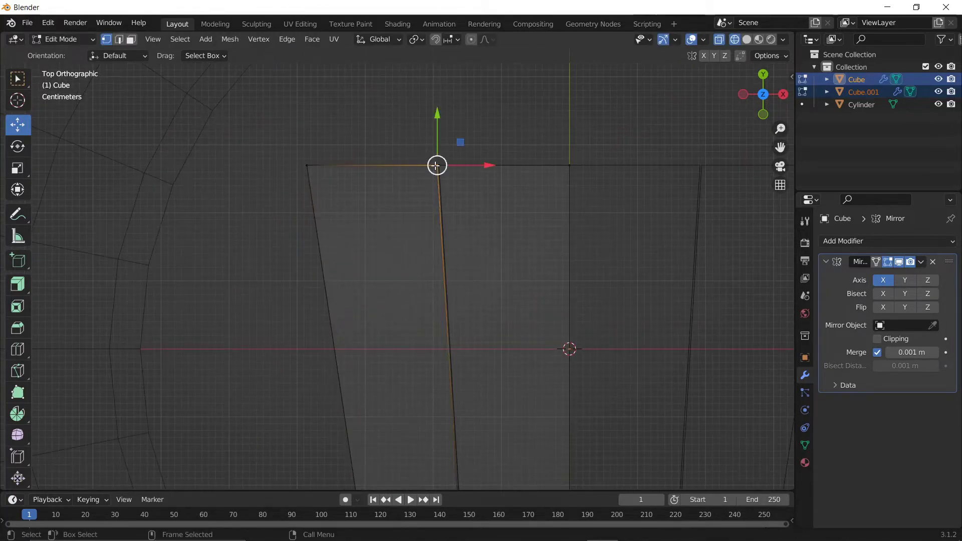
pyautogui.press('g')
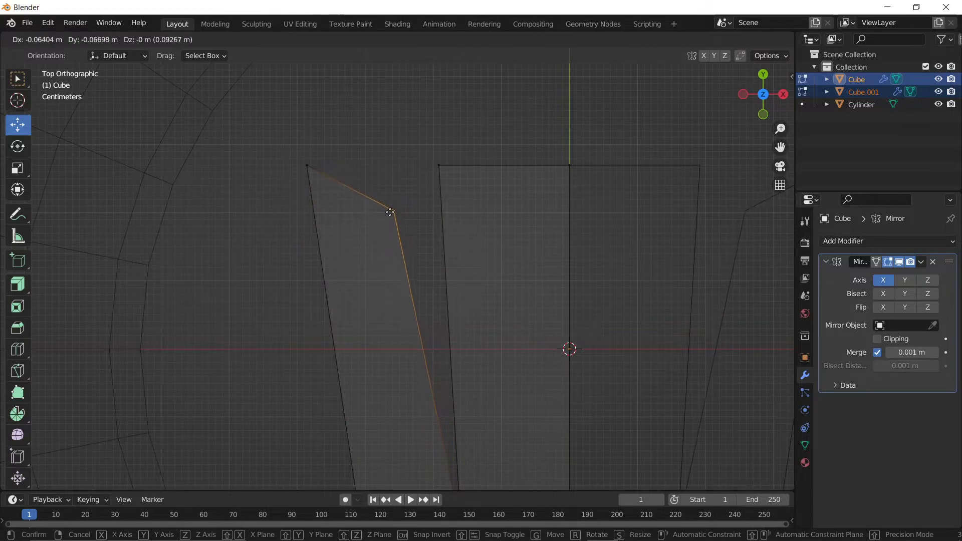
pyautogui.click(395, 209)
pyautogui.click(438, 165)
pyautogui.press('g')
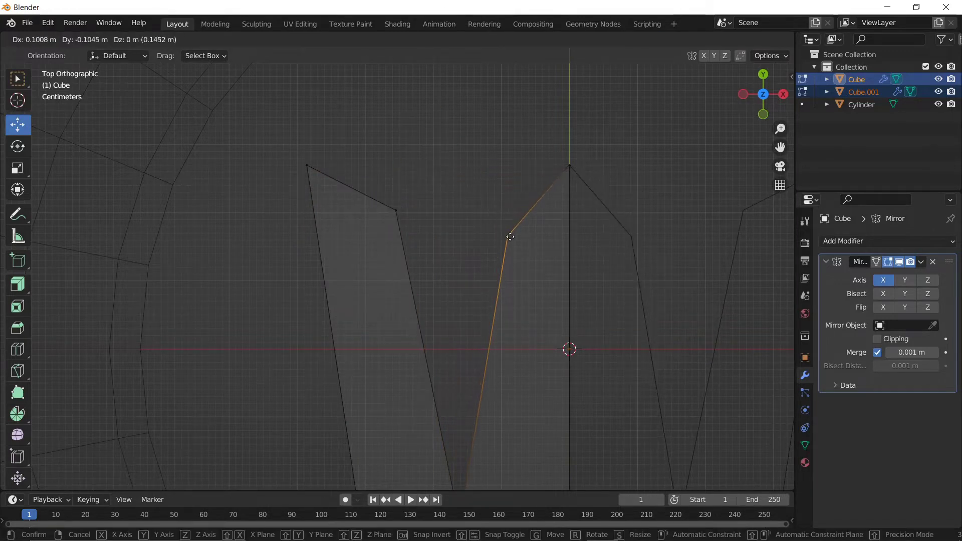
pyautogui.click(510, 240)
pyautogui.keyDown('shift'); pyautogui.moveTo(464, 267); pyautogui.dragTo(460, 216, button='middle'); pyautogui.keyUp('shift')
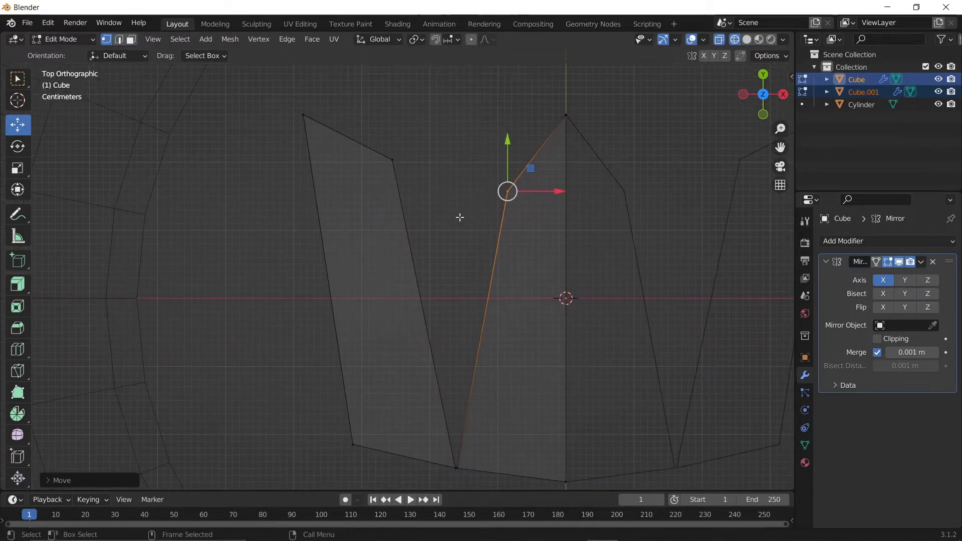
pyautogui.click(394, 161)
pyautogui.press('g')
pyautogui.click(395, 183)
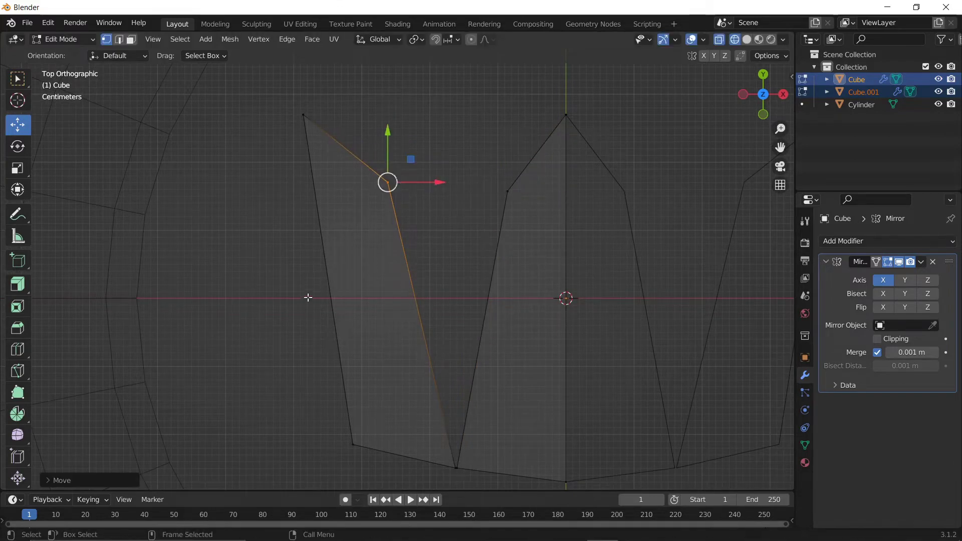
# - Cut five loops across the left wing and drag its vertices into feather-like segments
pyautogui.click(24, 352)
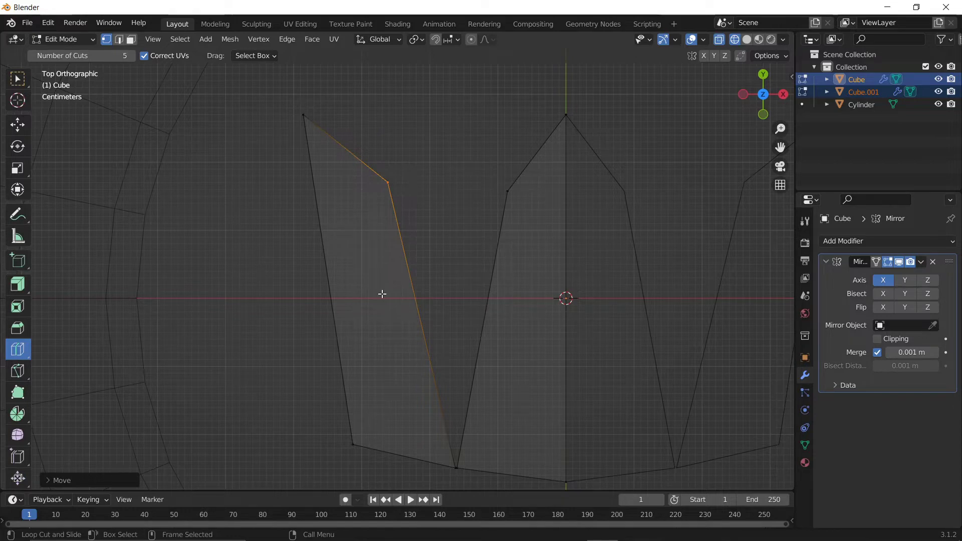
pyautogui.click(17, 124)
pyautogui.keyDown('shift'); pyautogui.moveTo(419, 406); pyautogui.dragTo(391, 303, button='middle'); pyautogui.keyUp('shift')
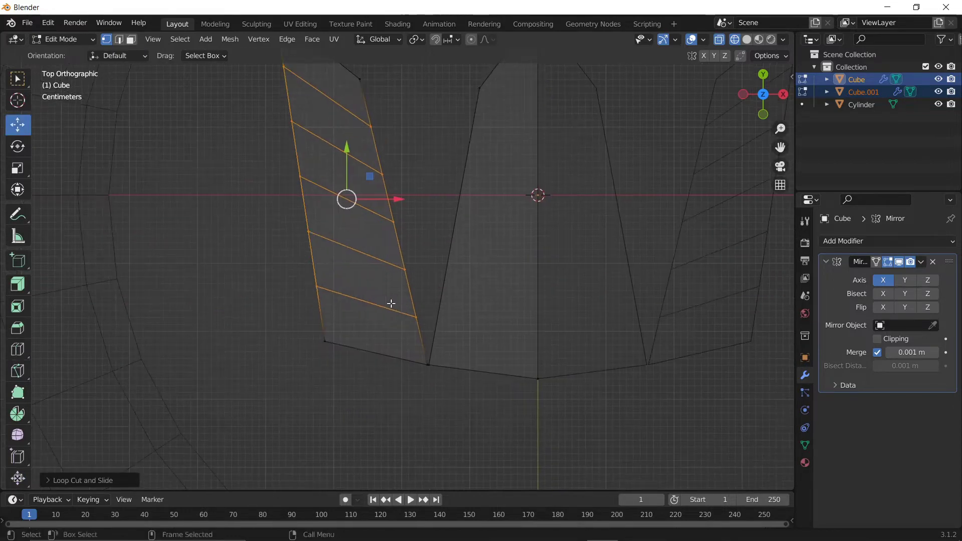
pyautogui.moveTo(415, 317); pyautogui.dragTo(427, 303)
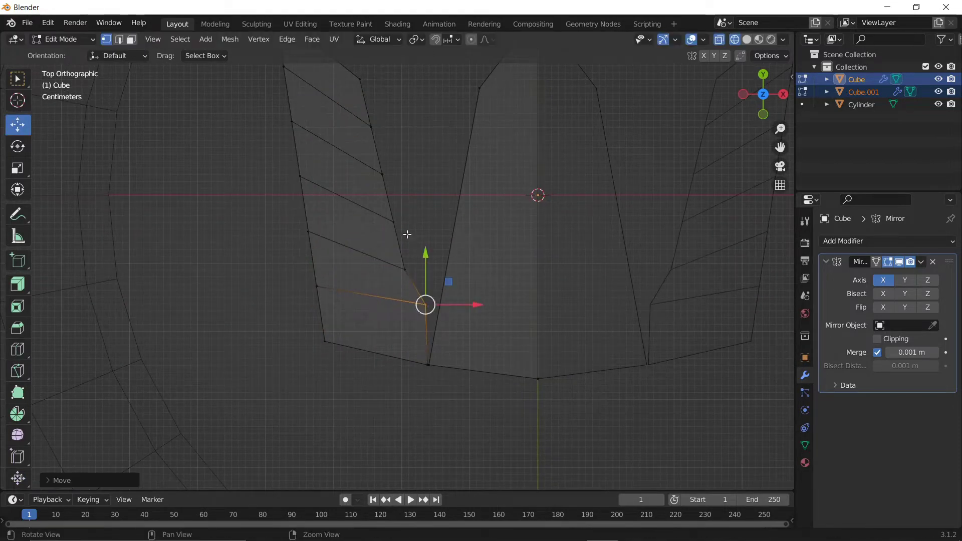
pyautogui.keyDown('shift'); pyautogui.moveTo(363, 114); pyautogui.dragTo(371, 220, button='middle'); pyautogui.keyUp('shift')
pyautogui.click(379, 233)
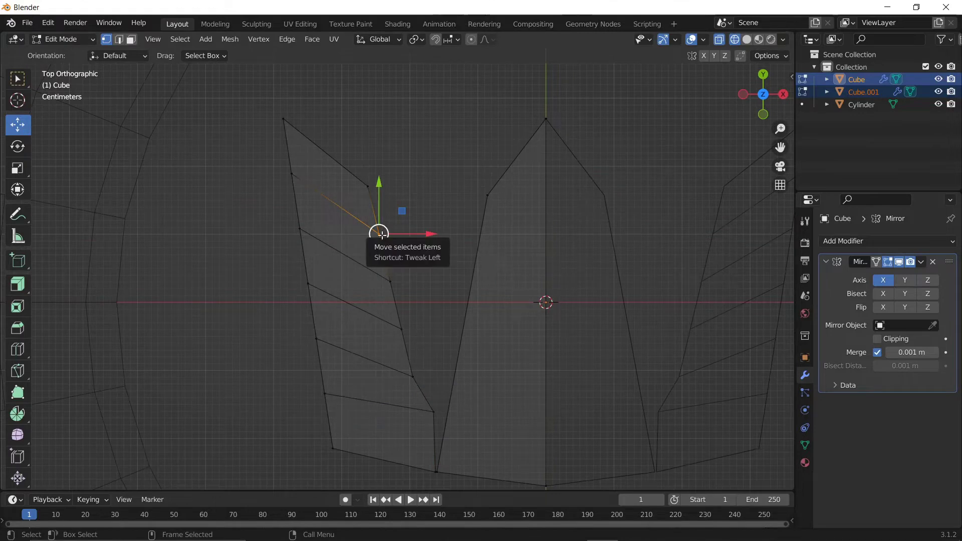
pyautogui.moveTo(379, 233); pyautogui.dragTo(362, 238)
pyautogui.moveTo(391, 282)
pyautogui.mouseDown()
pyautogui.moveTo(363, 277)
pyautogui.moveTo(384, 327)
pyautogui.moveTo(375, 333)
pyautogui.mouseUp()
pyautogui.keyDown('shift'); pyautogui.moveTo(375, 332); pyautogui.dragTo(350, 249, button='middle'); pyautogui.keyUp('shift')
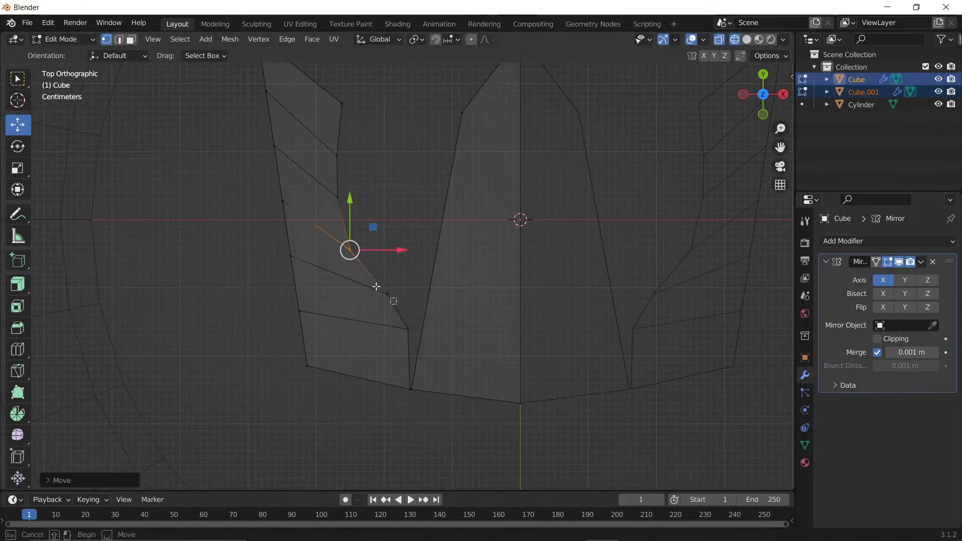
pyautogui.moveTo(376, 285); pyautogui.dragTo(368, 296)
pyautogui.press('Tab')
pyautogui.click(437, 263)
# - In Edit Mode on Cube.001, cut five edge loops across the centre crown spike
pyautogui.press('Tab')
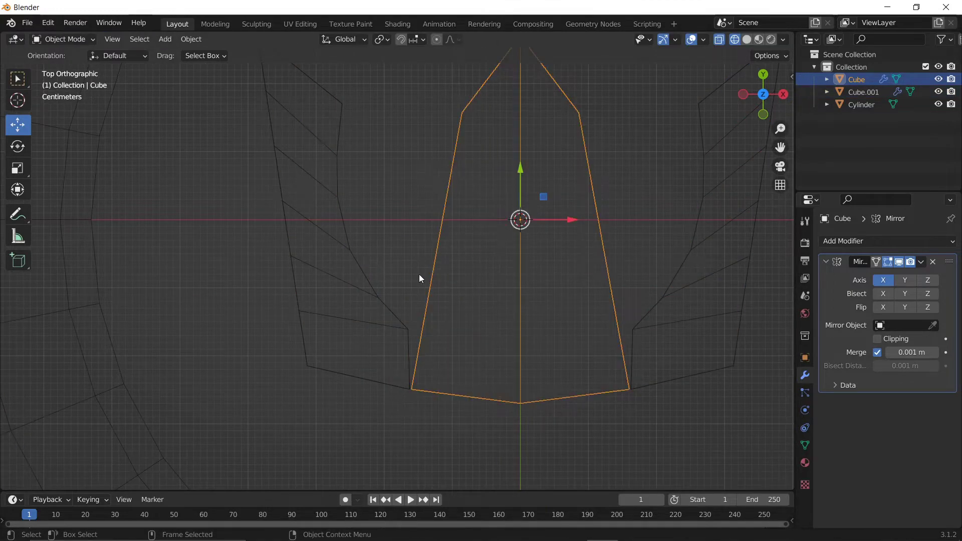
pyautogui.click(17, 349)
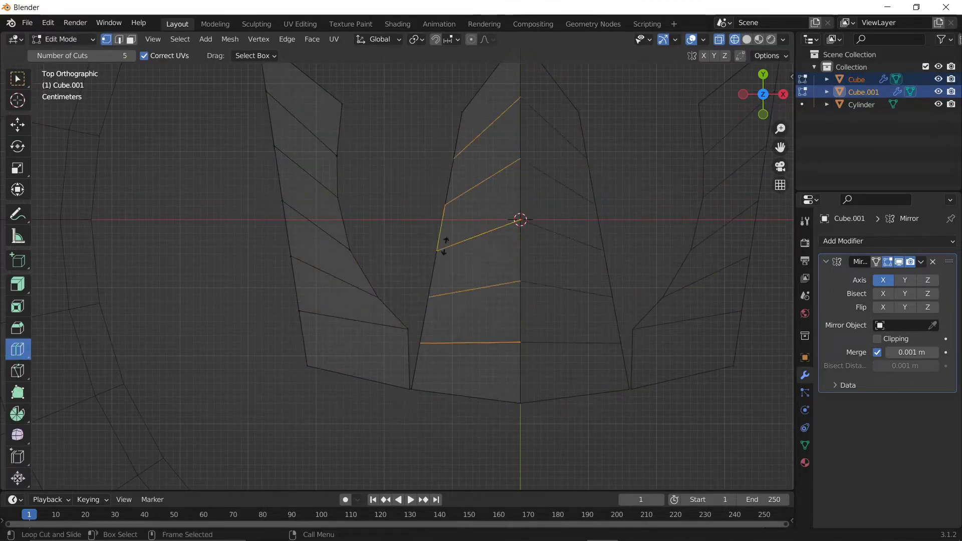
pyautogui.click(443, 243)
pyautogui.scroll(2, 453, 403)
# - Reposition vertices along the centre spike's left edge to shape the chevron cuts
pyautogui.moveTo(453, 402); pyautogui.dragTo(430, 394)
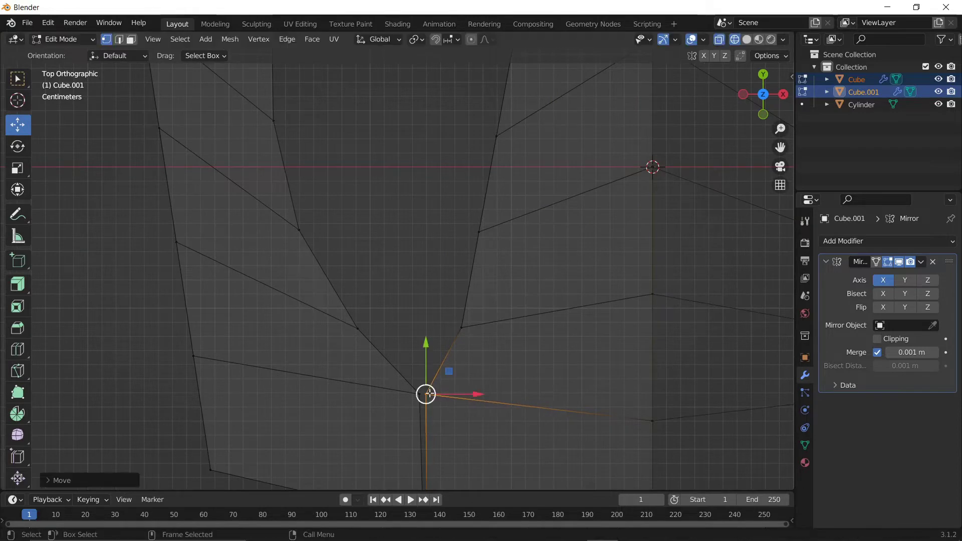
pyautogui.keyDown('shift'); pyautogui.moveTo(470, 403); pyautogui.dragTo(420, 452, button='middle'); pyautogui.keyUp('shift')
pyautogui.scroll(-1, 398, 343)
pyautogui.keyDown('shift'); pyautogui.moveTo(483, 266); pyautogui.dragTo(378, 271, button='middle'); pyautogui.keyUp('shift')
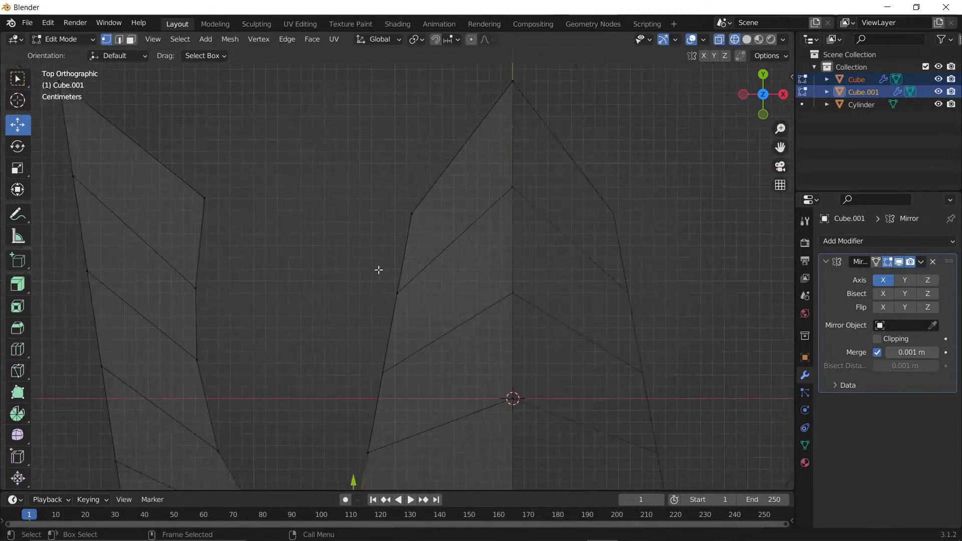
pyautogui.scroll(-2, 397, 205)
pyautogui.moveTo(398, 205)
pyautogui.mouseDown()
pyautogui.moveTo(430, 235)
pyautogui.moveTo(423, 225)
pyautogui.mouseUp()
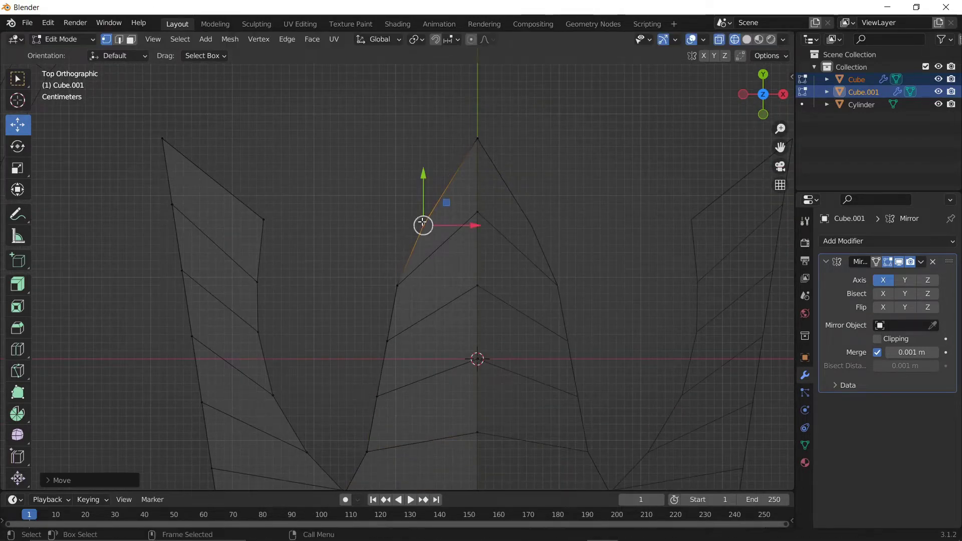
pyautogui.click(397, 286)
pyautogui.press('g')
pyautogui.click(440, 280)
# - Shift the lower-left spike vertices rightward toward the spike's base
pyautogui.click(371, 335)
pyautogui.press('g')
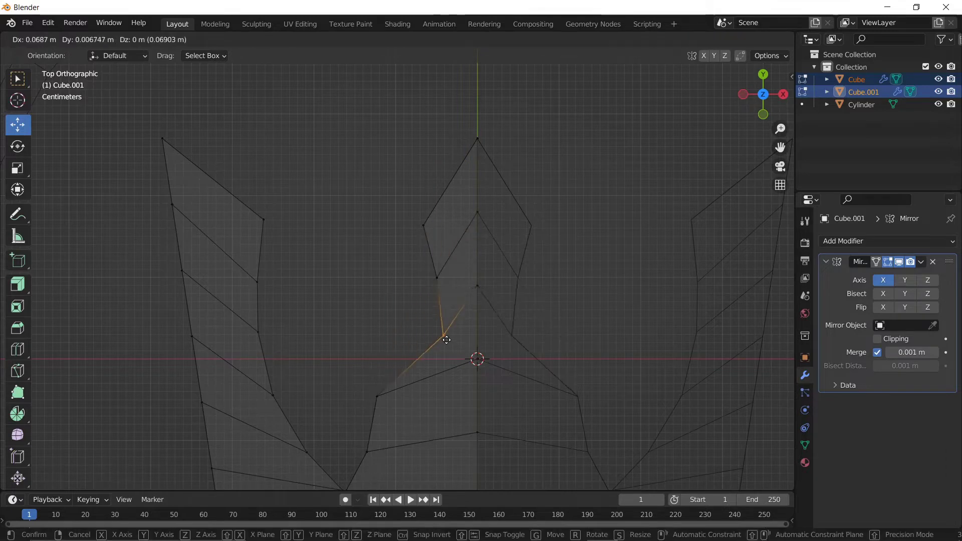
pyautogui.click(443, 333)
pyautogui.keyDown('shift'); pyautogui.moveTo(440, 346); pyautogui.dragTo(440, 249, button='middle'); pyautogui.keyUp('shift')
pyautogui.click(395, 313)
pyautogui.press('g')
pyautogui.click(454, 319)
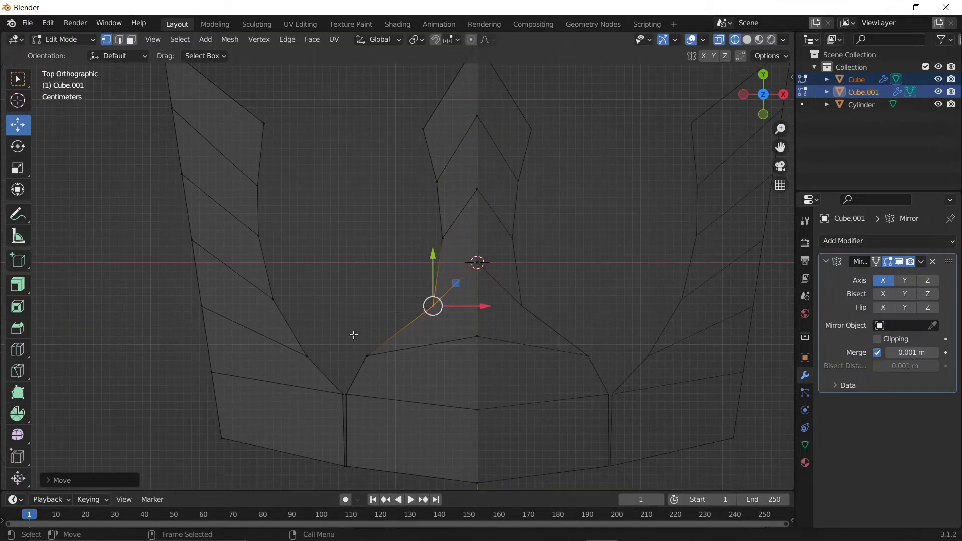
pyautogui.click(368, 355)
pyautogui.press('g')
pyautogui.click(411, 356)
# - Scale the vertices where the spike meets the band closer together, in top view
pyautogui.keyDown('shift'); pyautogui.moveTo(410, 356); pyautogui.dragTo(406, 267, button='middle'); pyautogui.keyUp('shift')
pyautogui.scroll(3, 406, 266)
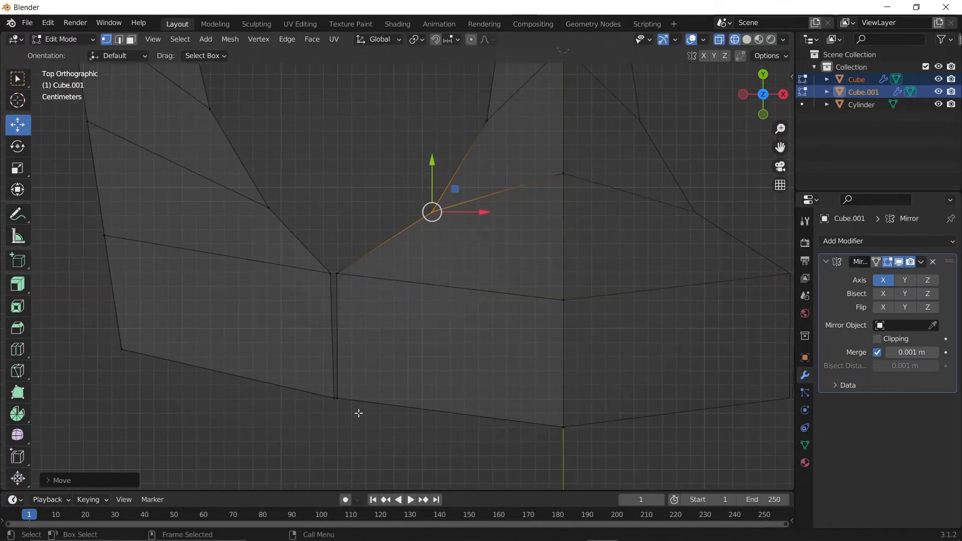
pyautogui.moveTo(350, 409)
pyautogui.keyDown('shift'); pyautogui.mouseDown(button='middle')
pyautogui.moveTo(391, 361)
pyautogui.moveTo(345, 375)
pyautogui.mouseUp(button='middle'); pyautogui.keyUp('shift')
pyautogui.scroll(-5, 346, 375)
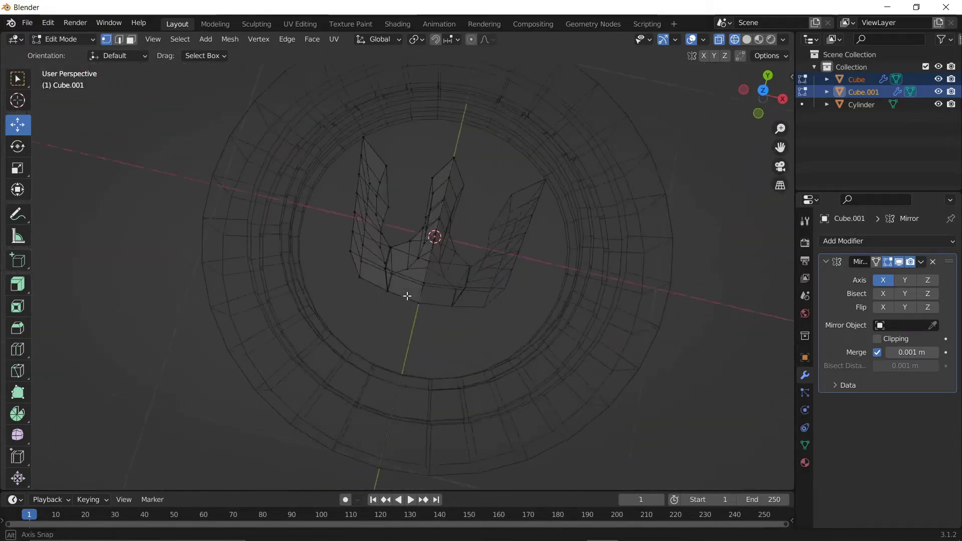
pyautogui.moveTo(406, 294); pyautogui.dragTo(324, 255, button='middle')
pyautogui.scroll(4, 324, 255)
pyautogui.scroll(2, 412, 247)
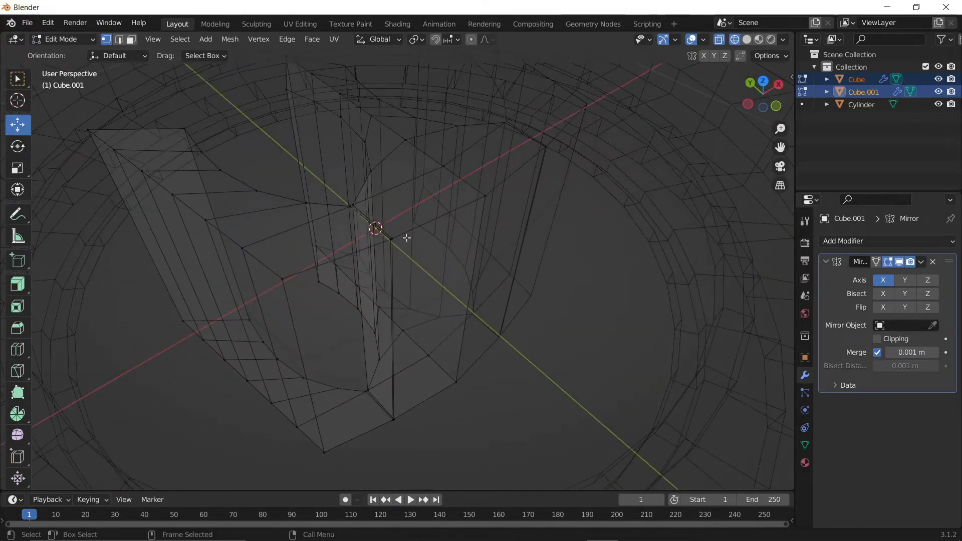
pyautogui.press('KP_7')
pyautogui.scroll(2, 384, 328)
pyautogui.click(371, 326)
pyautogui.press('s')
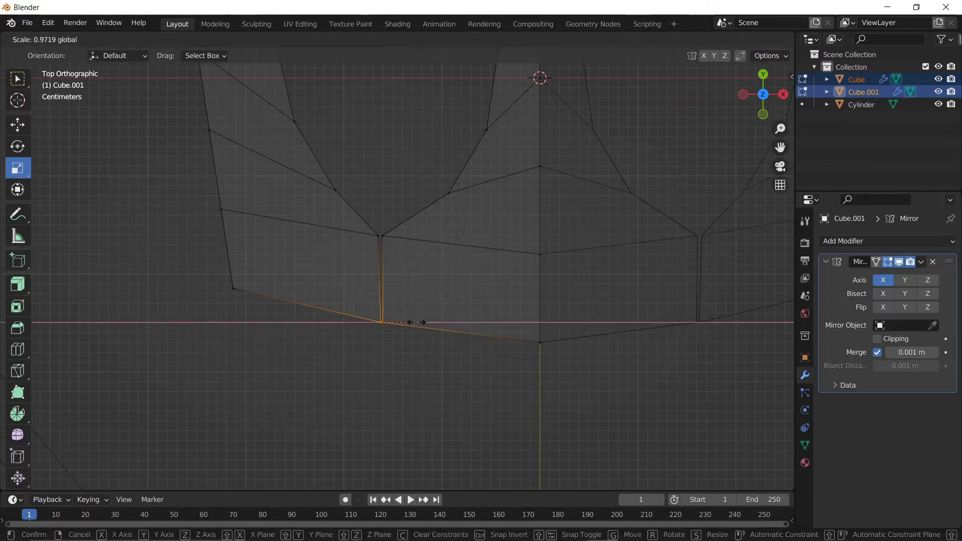
pyautogui.press('Return')
pyautogui.press('s')
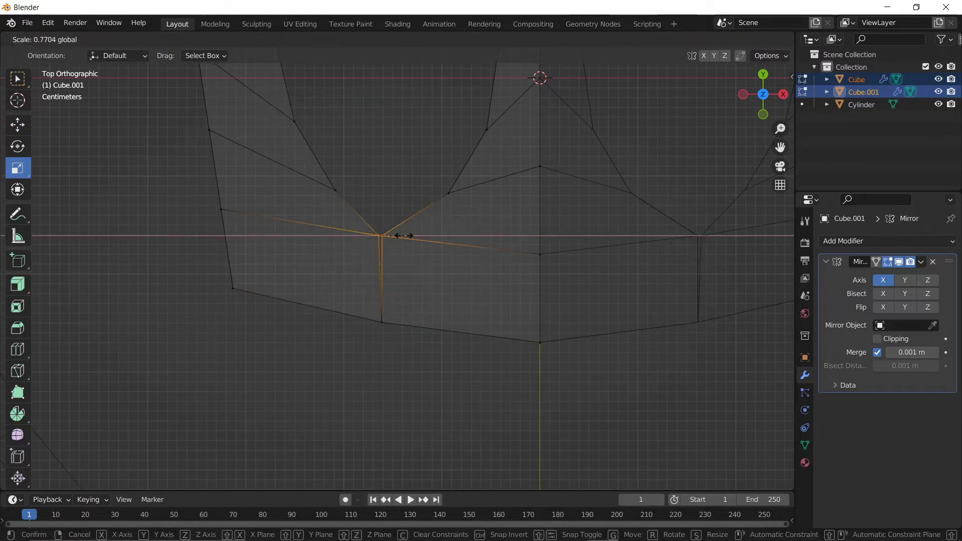
pyautogui.press('Return')
# - Select the vertex at the band junction and move it
pyautogui.moveTo(453, 360)
pyautogui.mouseDown(button='middle')
pyautogui.moveTo(559, 295)
pyautogui.moveTo(501, 301)
pyautogui.mouseUp(button='middle')
pyautogui.press('KP_7')
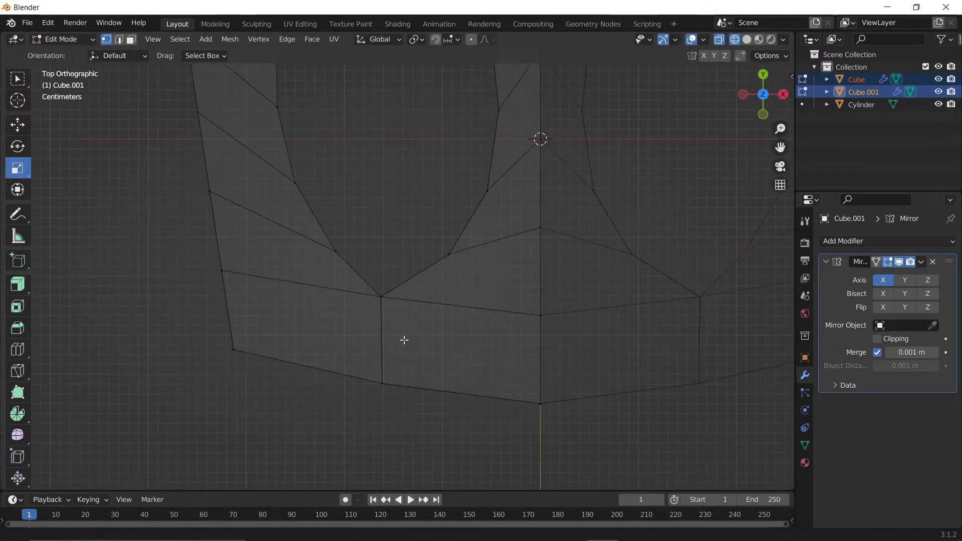
pyautogui.moveTo(367, 310)
pyautogui.mouseDown()
pyautogui.moveTo(381, 326)
pyautogui.moveTo(375, 311)
pyautogui.mouseUp()
pyautogui.hotkey('shift', 'space')
pyautogui.press('g')
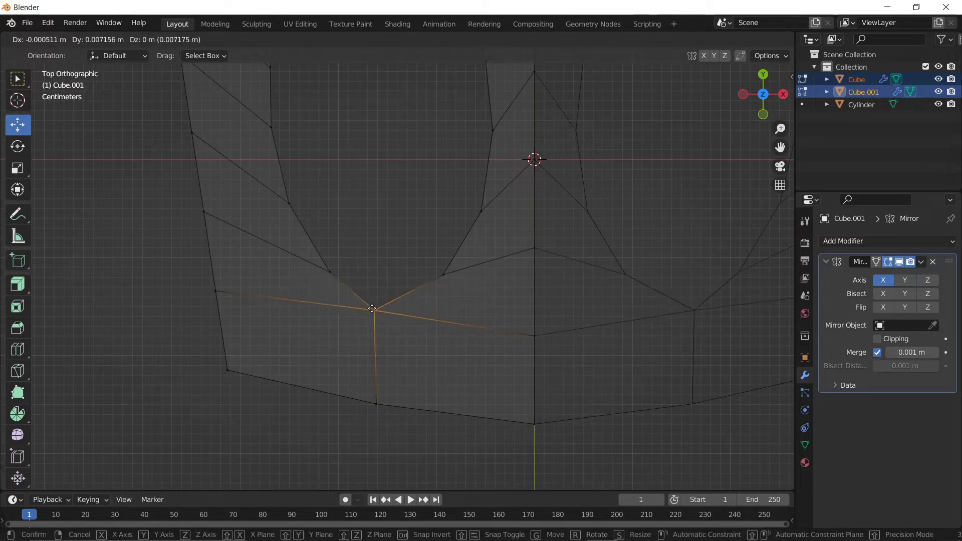
# - Add an edge loop across the spike near the band and slide its new vertex into place
pyautogui.click(17, 371)
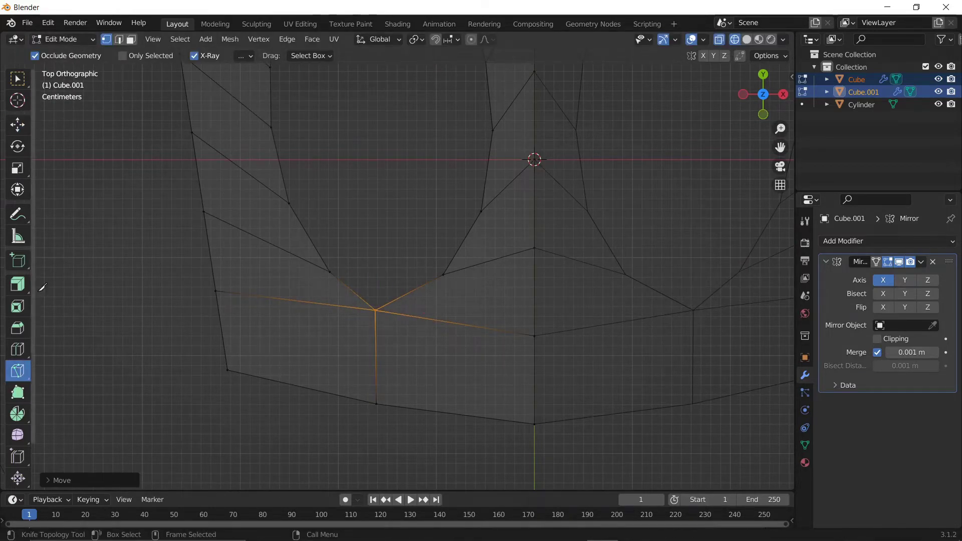
pyautogui.click(18, 349)
pyautogui.click(415, 294)
pyautogui.hotkey('shift', 'space')
pyautogui.press('g')
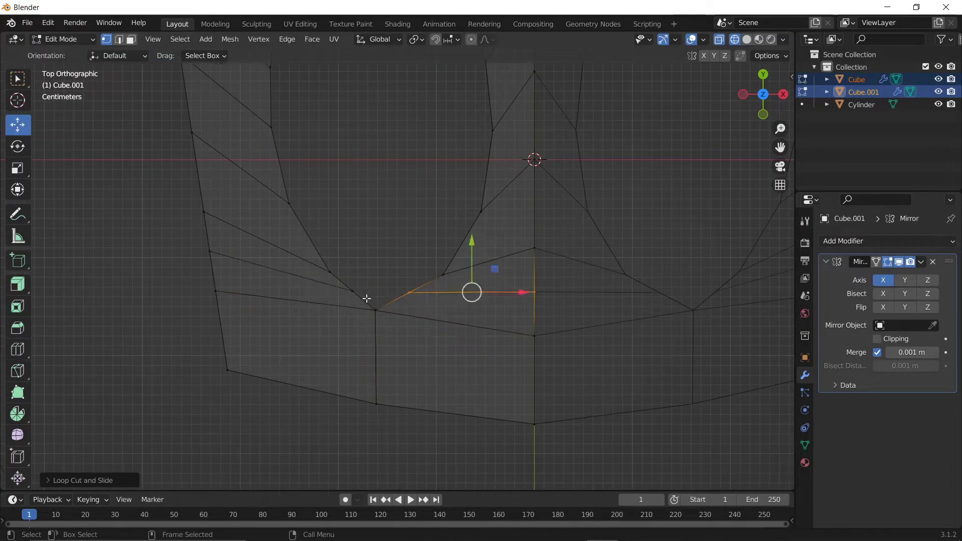
pyautogui.moveTo(352, 289); pyautogui.dragTo(346, 295)
pyautogui.click(410, 292)
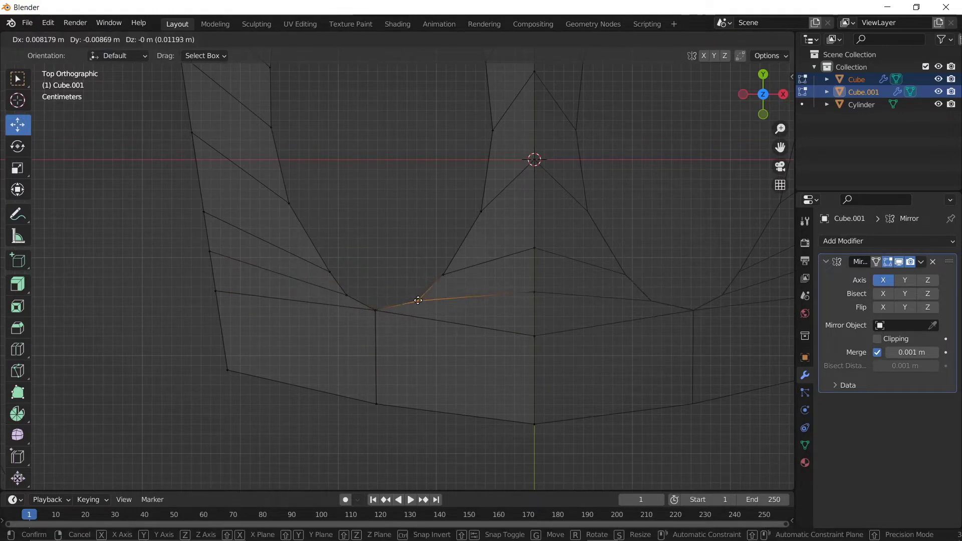
pyautogui.moveTo(409, 292); pyautogui.dragTo(417, 301)
# - Adjust another vertex near the band, then clear the selection and return to Object Mode
pyautogui.keyDown('shift'); pyautogui.moveTo(359, 166); pyautogui.dragTo(361, 289, button='middle'); pyautogui.keyUp('shift')
pyautogui.moveTo(364, 229)
pyautogui.keyDown('shift'); pyautogui.mouseDown(button='middle')
pyautogui.moveTo(313, 234)
pyautogui.moveTo(281, 217)
pyautogui.moveTo(266, 190)
pyautogui.mouseUp(button='middle'); pyautogui.keyUp('shift')
pyautogui.click(269, 407)
pyautogui.press('g')
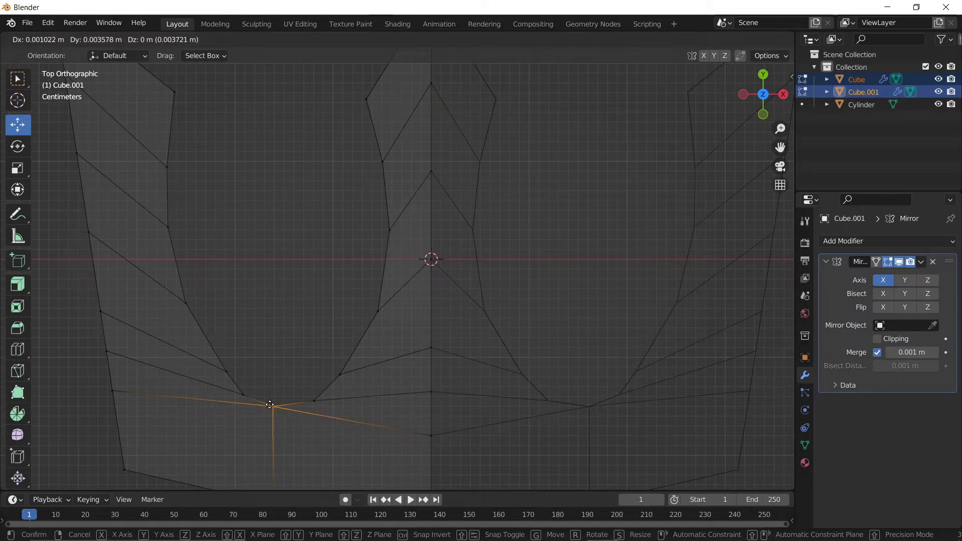
pyautogui.click(269, 404)
pyautogui.click(301, 251)
pyautogui.press('Tab')
pyautogui.scroll(-5, 325, 256)
# - Cut a vertical loop in the band's left part and pull its bottom vertex down onto the curve
pyautogui.click(358, 261)
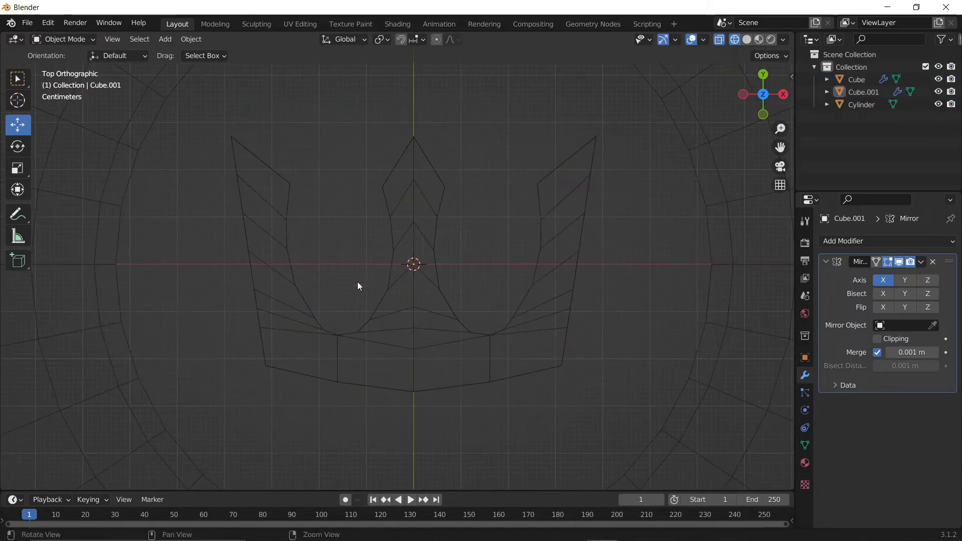
pyautogui.moveTo(358, 285)
pyautogui.keyDown('shift'); pyautogui.mouseDown(button='middle')
pyautogui.moveTo(298, 277)
pyautogui.moveTo(362, 294)
pyautogui.moveTo(385, 314)
pyautogui.moveTo(362, 263)
pyautogui.moveTo(350, 293)
pyautogui.mouseUp(button='middle'); pyautogui.keyUp('shift')
pyautogui.scroll(2, 347, 325)
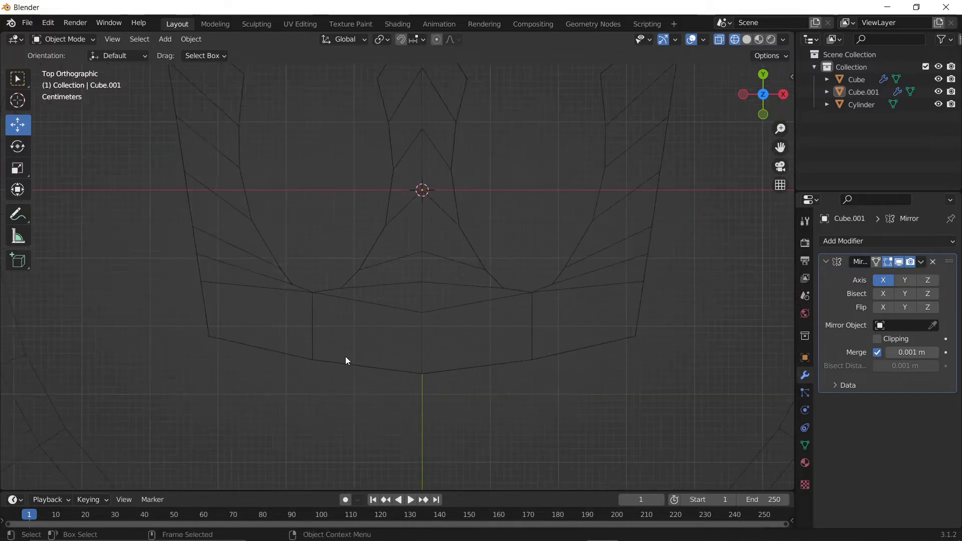
pyautogui.press('Tab')
pyautogui.hotkey('ctrl', 'r')
pyautogui.click(252, 334)
pyautogui.moveTo(267, 353); pyautogui.dragTo(265, 361)
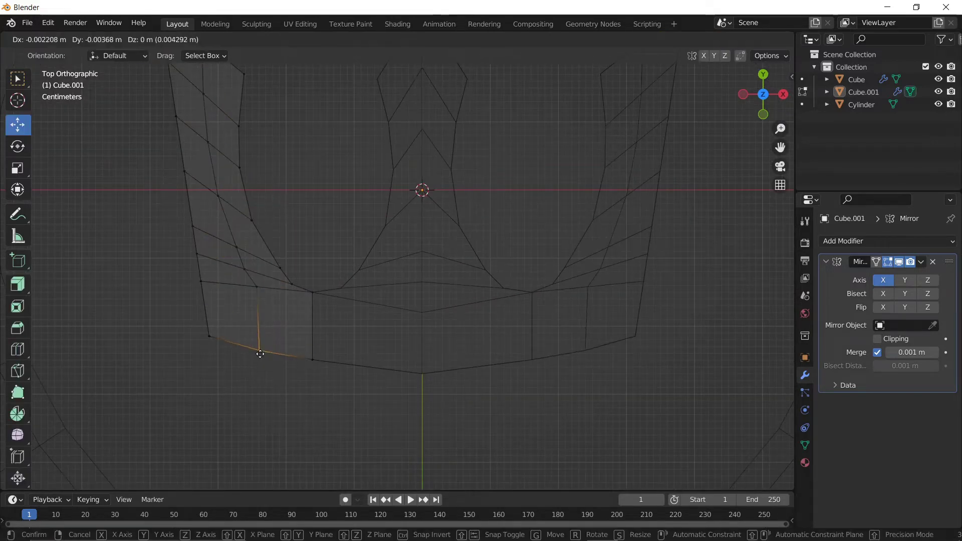
pyautogui.click(311, 359)
pyautogui.press('Tab')
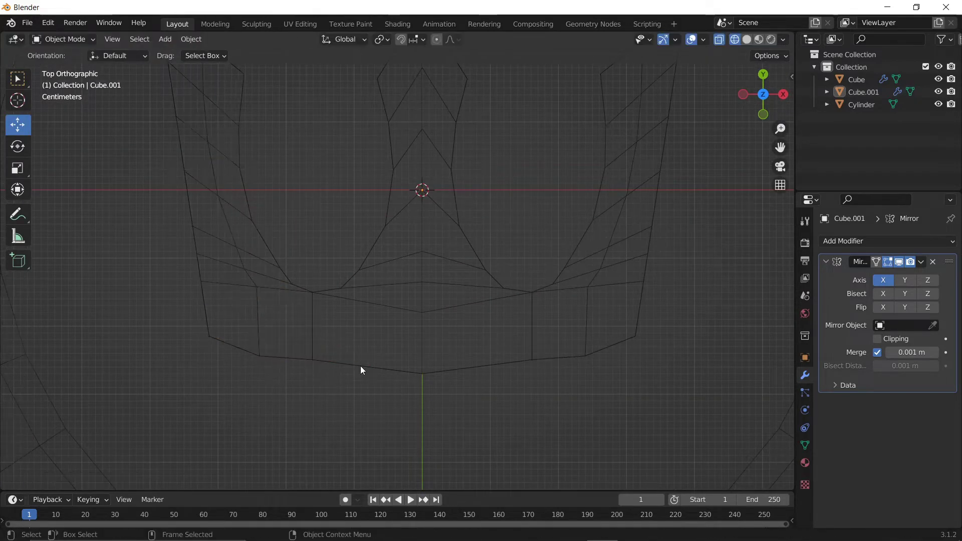
pyautogui.press('Tab')
# - Select the wing and middle pieces together and reposition the band's bottom corner vertex
pyautogui.press('Tab')
pyautogui.click(359, 366)
pyautogui.keyDown('shift'); pyautogui.click(294, 356); pyautogui.keyUp('shift')
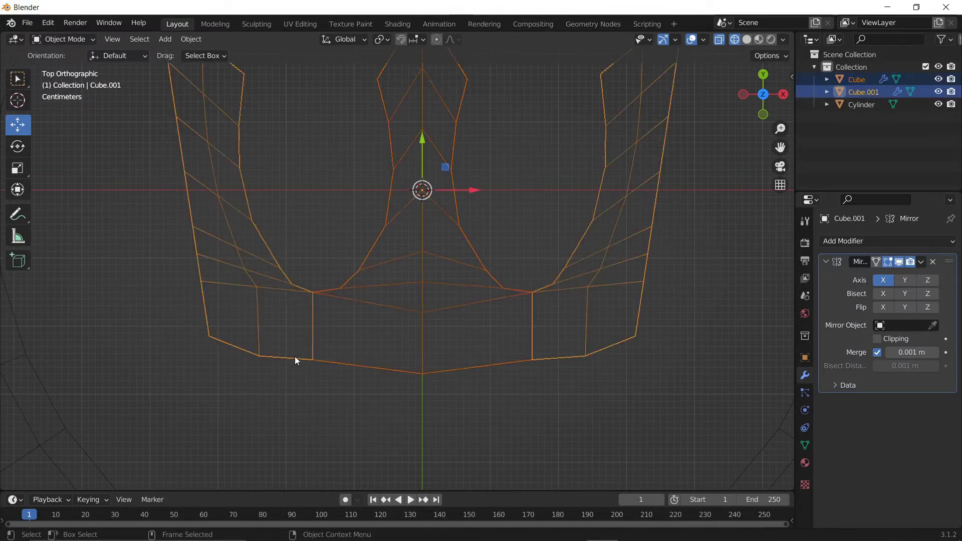
pyautogui.press('Tab')
pyautogui.moveTo(339, 383); pyautogui.dragTo(307, 348)
pyautogui.press('g')
pyautogui.click(312, 368)
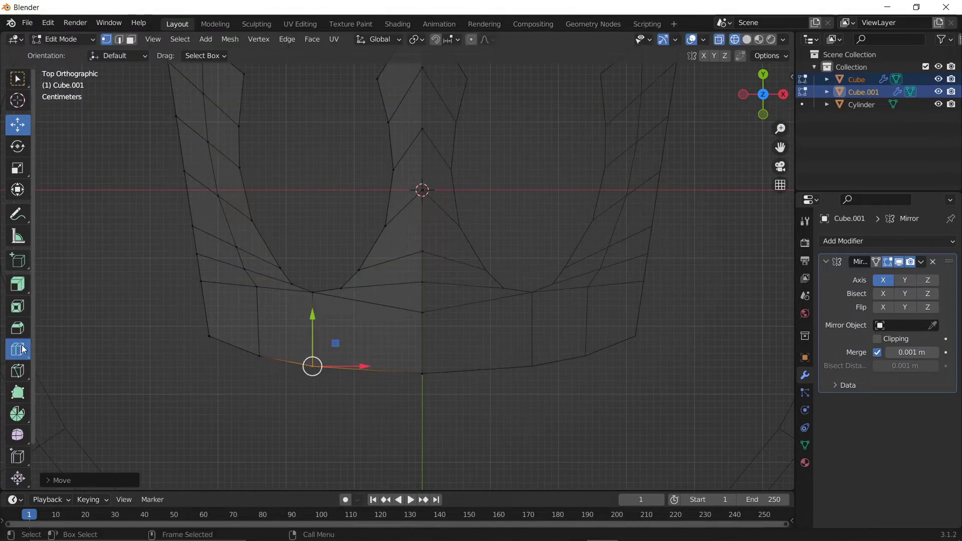
# - Cut another vertical band loop and lower the bottom vertices into an even curve
pyautogui.hotkey('ctrl', 'r')
pyautogui.click(368, 350)
pyautogui.click(367, 373)
pyautogui.press('g')
pyautogui.click(362, 373)
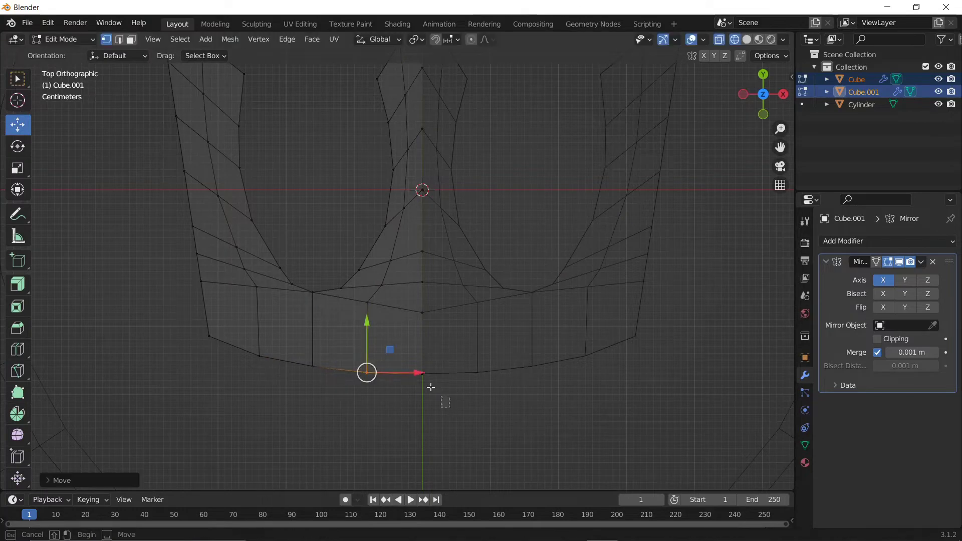
pyautogui.click(423, 374)
pyautogui.moveTo(422, 350); pyautogui.dragTo(425, 328)
pyautogui.click(347, 410)
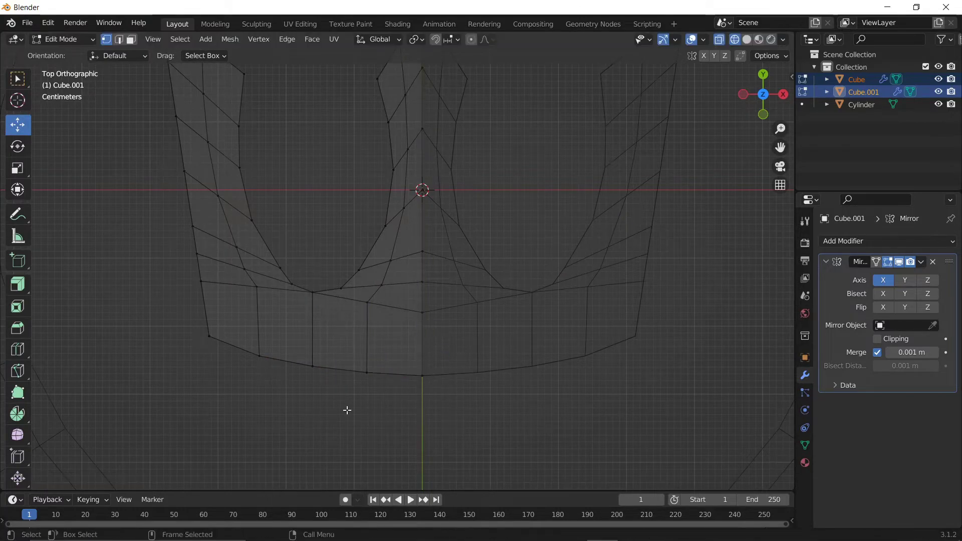
pyautogui.press('Tab')
pyautogui.click(164, 39)
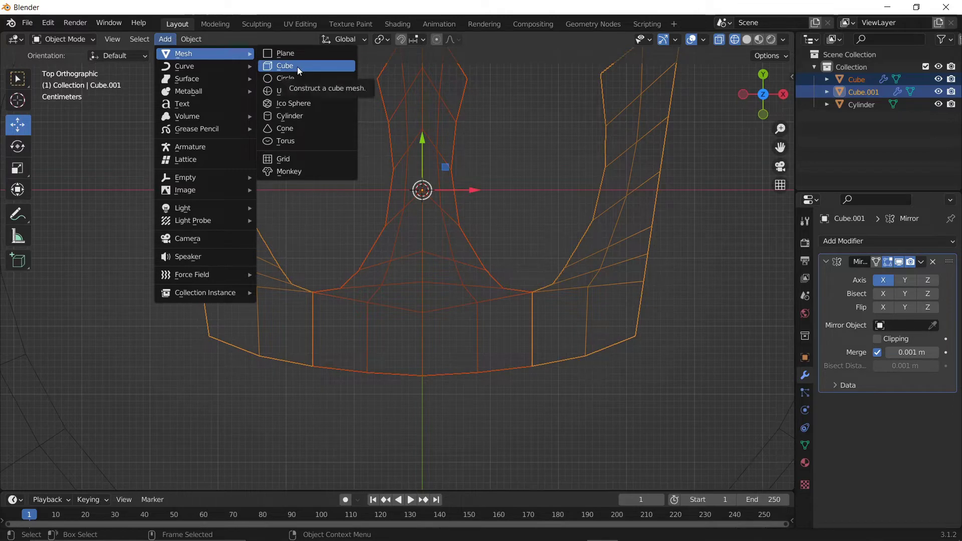
# - Add a cube, shrink it, and move it along Y to sit just below the crown
pyautogui.click(165, 39)
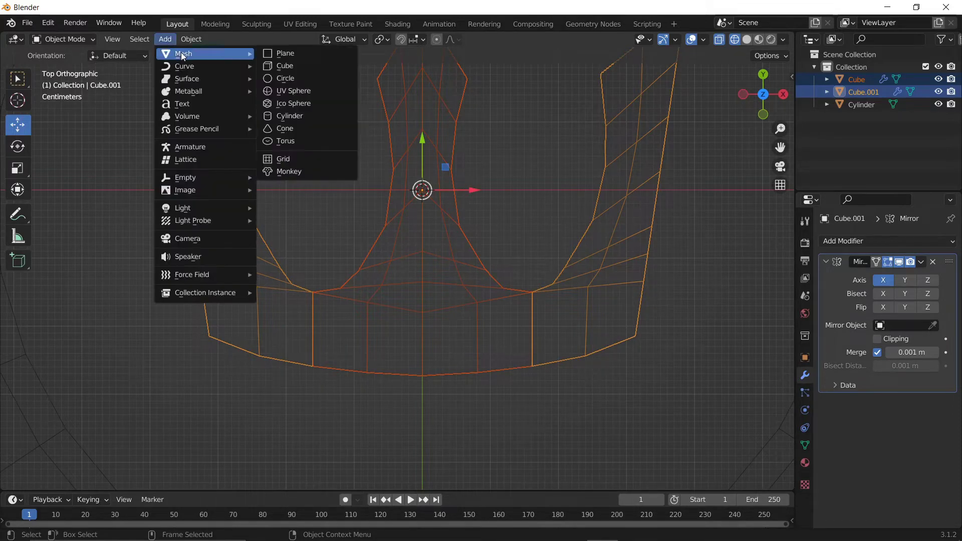
pyautogui.click(280, 62)
pyautogui.scroll(-5, 385, 246)
pyautogui.press('s')
pyautogui.click(396, 244)
pyautogui.press('g')
pyautogui.press('y')
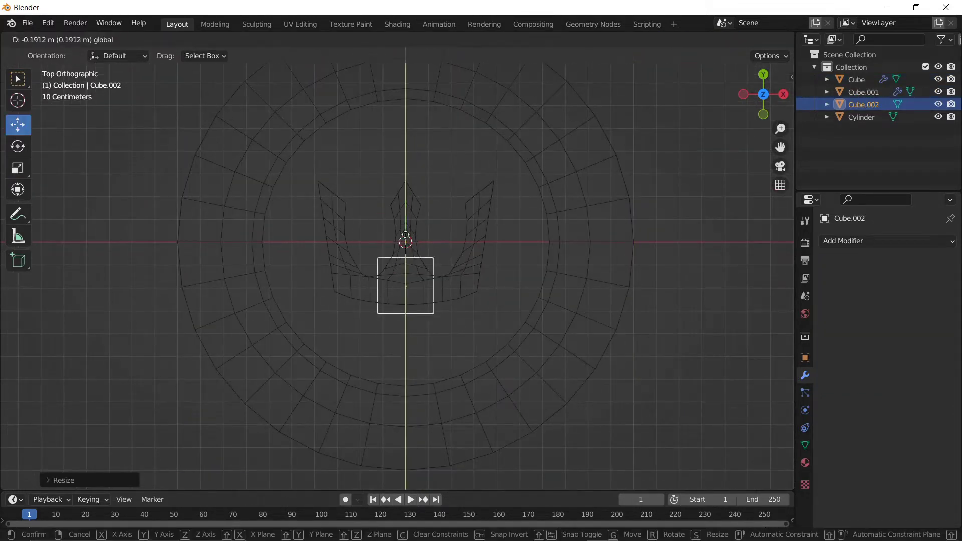
pyautogui.click(407, 279)
# - Loop-cut the new cube down its centre and delete the right-half faces
pyautogui.press('Tab')
pyautogui.scroll(4, 438, 295)
pyautogui.keyDown('shift'); pyautogui.moveTo(438, 294); pyautogui.dragTo(419, 211, button='middle'); pyautogui.keyUp('shift')
pyautogui.click(17, 349)
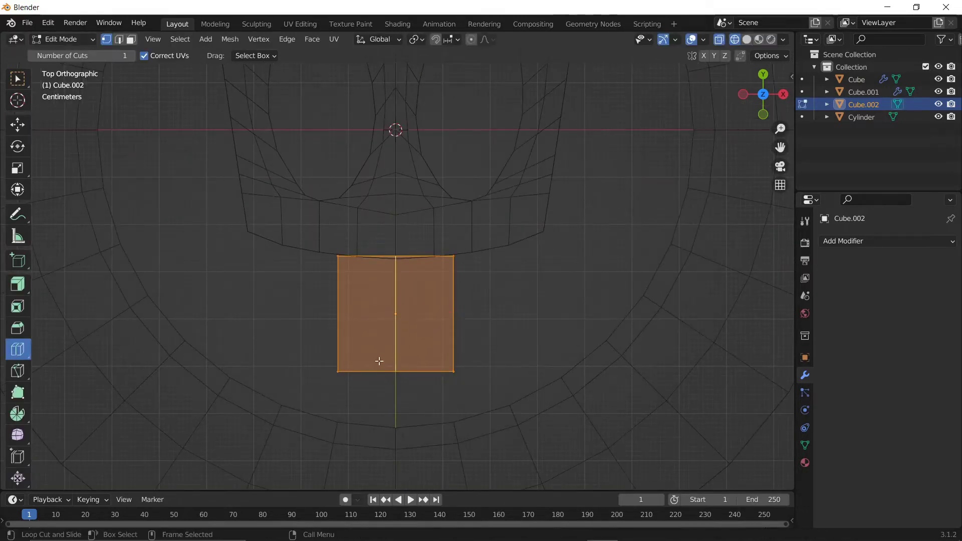
pyautogui.click(384, 361)
pyautogui.click(423, 313)
pyautogui.press('3')
pyautogui.click(18, 124)
pyautogui.click(446, 326)
pyautogui.press('x')
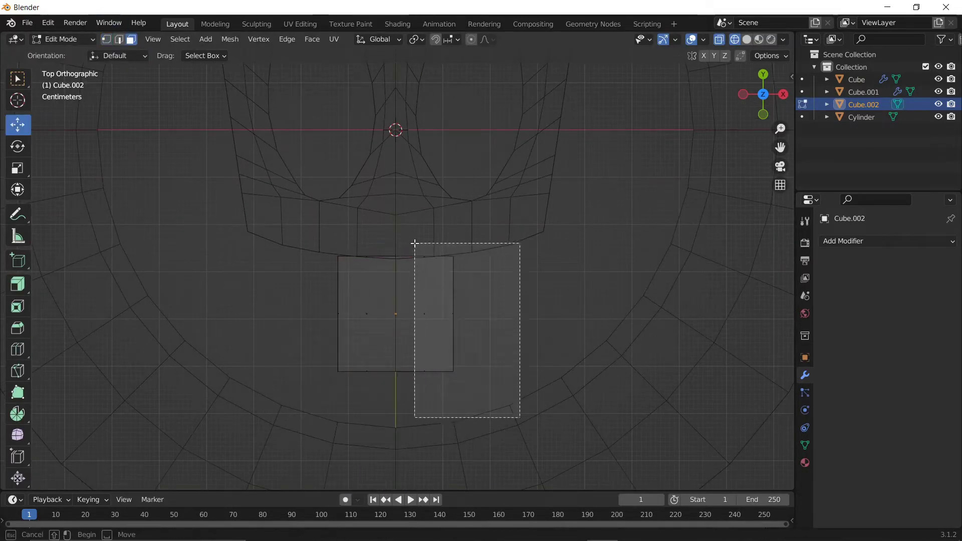
pyautogui.click(415, 244)
# - Add a Mirror modifier, raise the bottom edge and lower the top middle vertex into a thin strip
pyautogui.click(887, 241)
pyautogui.click(701, 371)
pyautogui.press('Tab')
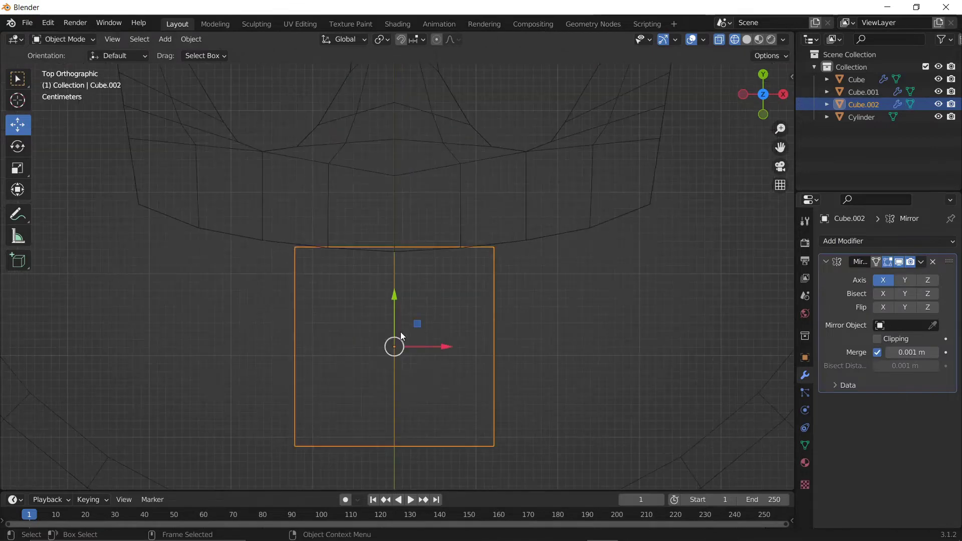
pyautogui.press('Tab')
pyautogui.moveTo(427, 472); pyautogui.dragTo(273, 421)
pyautogui.moveTo(343, 407); pyautogui.dragTo(335, 267)
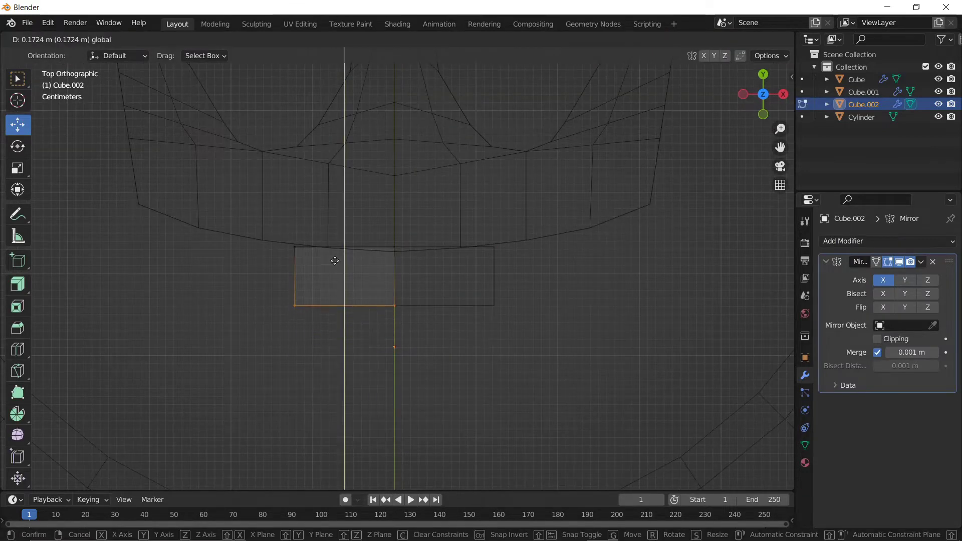
pyautogui.click(395, 247)
pyautogui.moveTo(395, 192); pyautogui.dragTo(399, 202)
# - Adjust the strip's left edge, then extrude it leftward three times to lengthen the band
pyautogui.moveTo(324, 225); pyautogui.dragTo(273, 311)
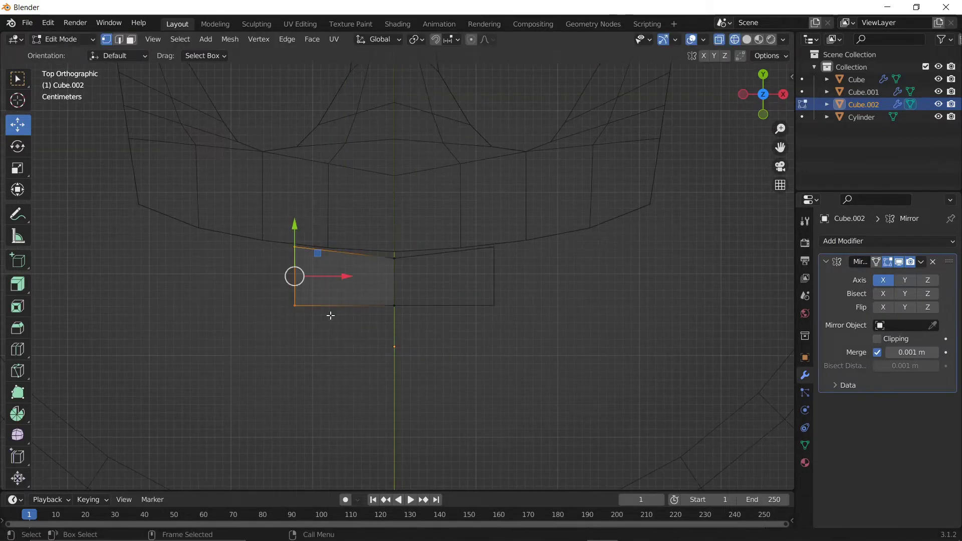
pyautogui.moveTo(332, 276); pyautogui.dragTo(364, 277)
pyautogui.moveTo(330, 217); pyautogui.dragTo(333, 226)
pyautogui.press('e')
pyautogui.click(261, 283)
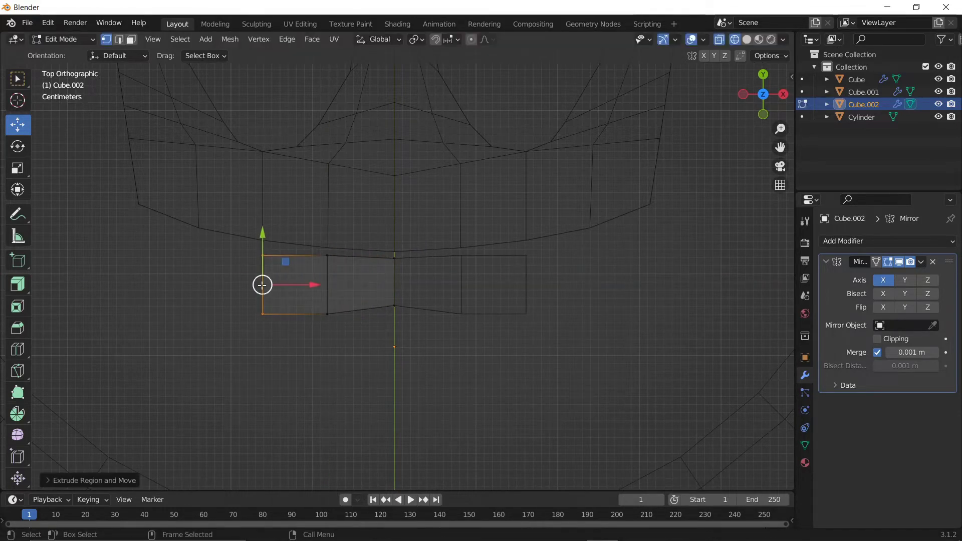
pyautogui.press('e')
pyautogui.click(200, 281)
pyautogui.press('e')
pyautogui.click(138, 269)
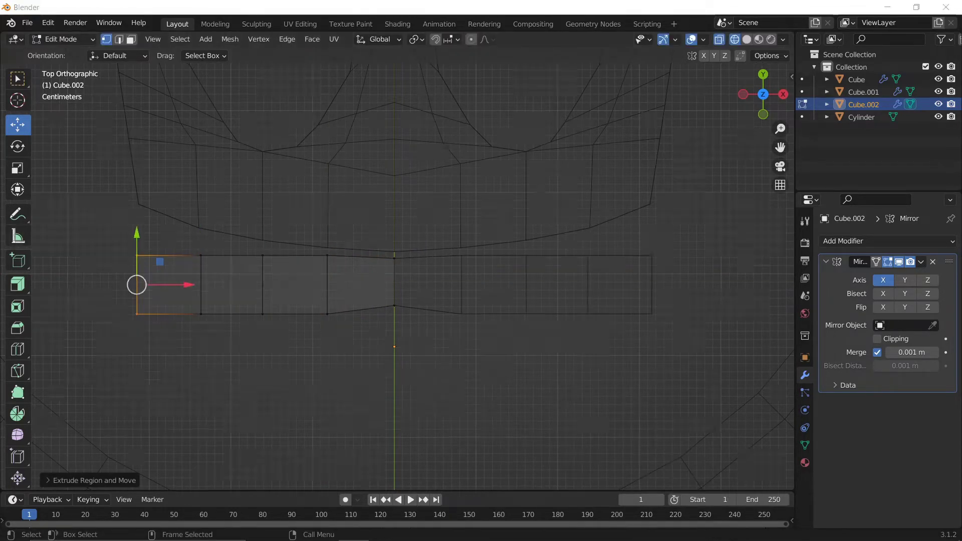
# - Raise the band's end edge along Y to follow the crown
pyautogui.press('g')
pyautogui.press('y')
pyautogui.click(150, 164)
pyautogui.scroll(3, 269, 296)
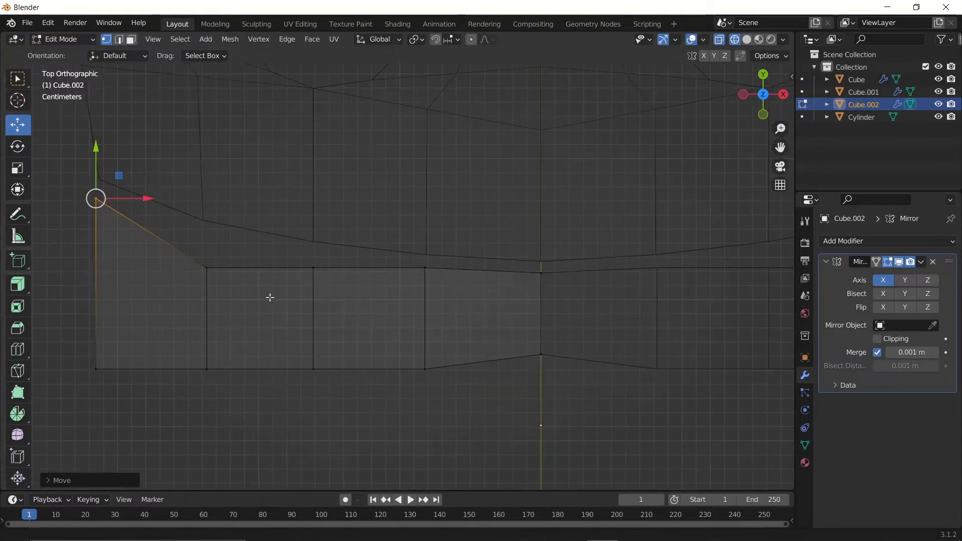
pyautogui.press('g')
pyautogui.press('y')
pyautogui.click(211, 192)
# - Raise the first two bottom vertices of the band along Y to start the curve
pyautogui.click(317, 273)
pyautogui.press('g')
pyautogui.press('y')
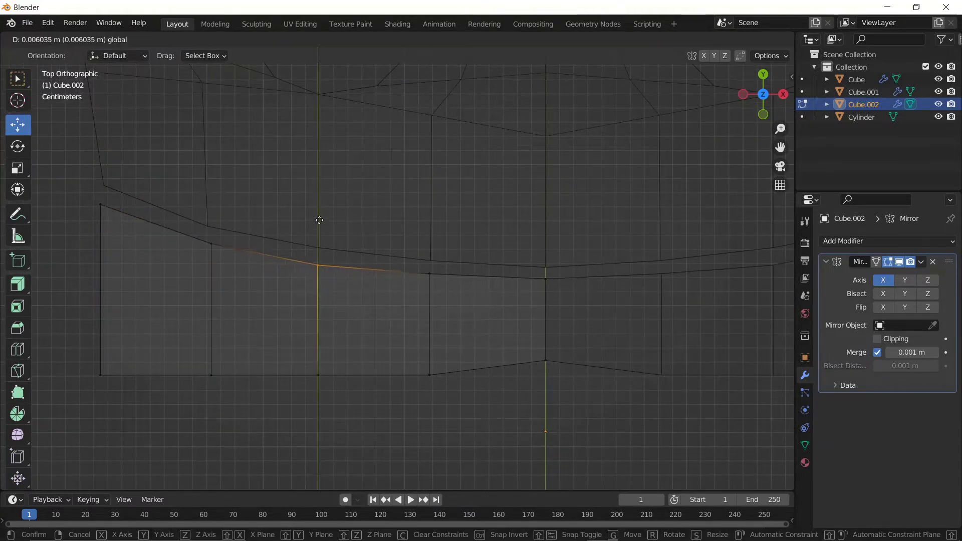
pyautogui.click(318, 216)
pyautogui.click(429, 375)
pyautogui.press('g')
pyautogui.press('y')
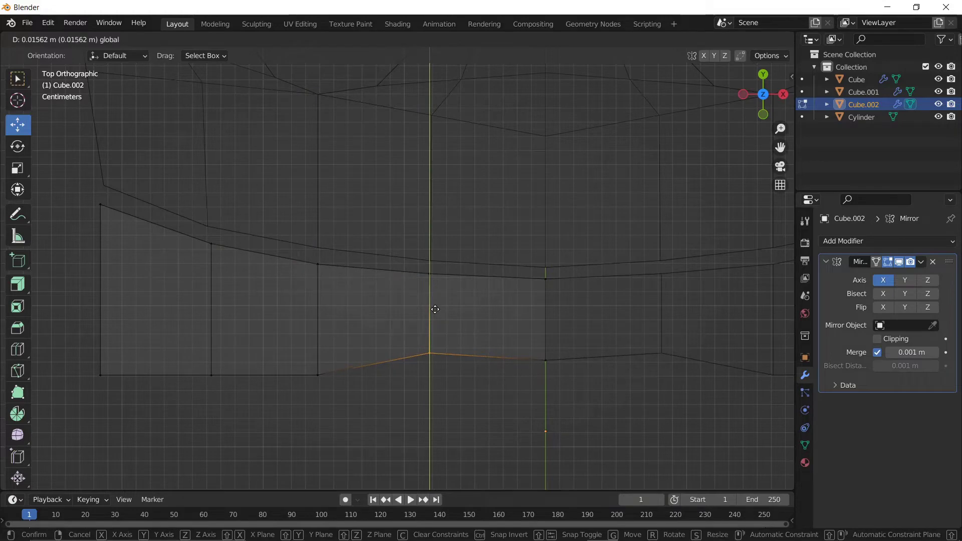
pyautogui.click(435, 309)
# - Raise the remaining three bottom vertices along Y so the band's lower edge curves
pyautogui.click(317, 375)
pyautogui.press('g')
pyautogui.press('y')
pyautogui.click(320, 321)
pyautogui.click(211, 374)
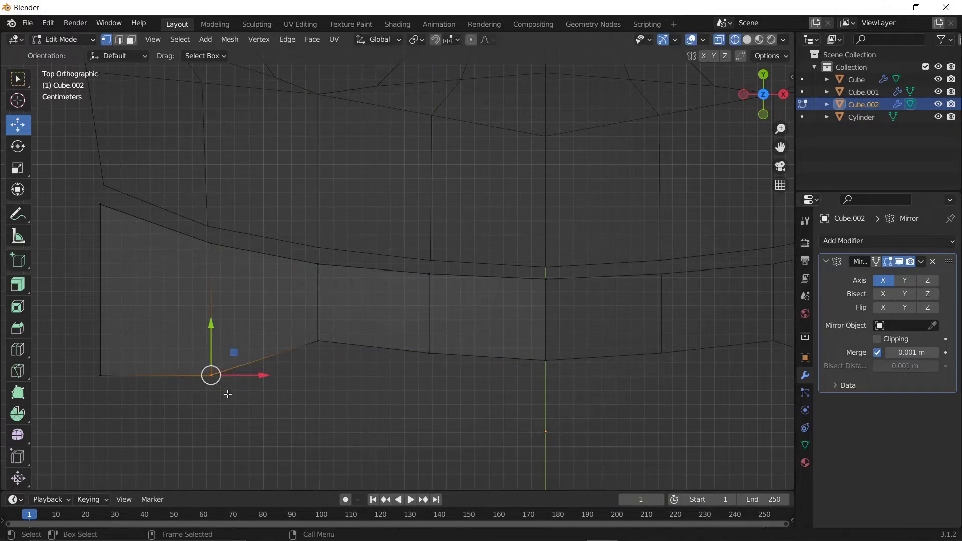
pyautogui.press('g')
pyautogui.press('y')
pyautogui.click(220, 343)
pyautogui.click(100, 375)
pyautogui.press('g')
pyautogui.press('y')
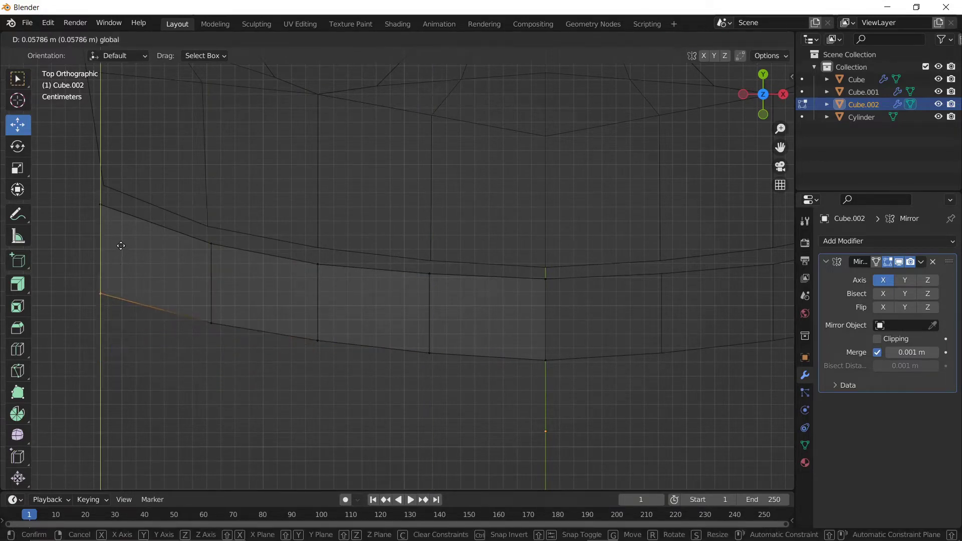
pyautogui.click(124, 240)
# - Reposition the band's two centre-line vertices to finish its curved shape
pyautogui.scroll(-3, 479, 296)
pyautogui.keyDown('shift'); pyautogui.moveTo(478, 296); pyautogui.dragTo(421, 384, button='middle'); pyautogui.keyUp('shift')
pyautogui.moveTo(345, 338); pyautogui.dragTo(431, 410)
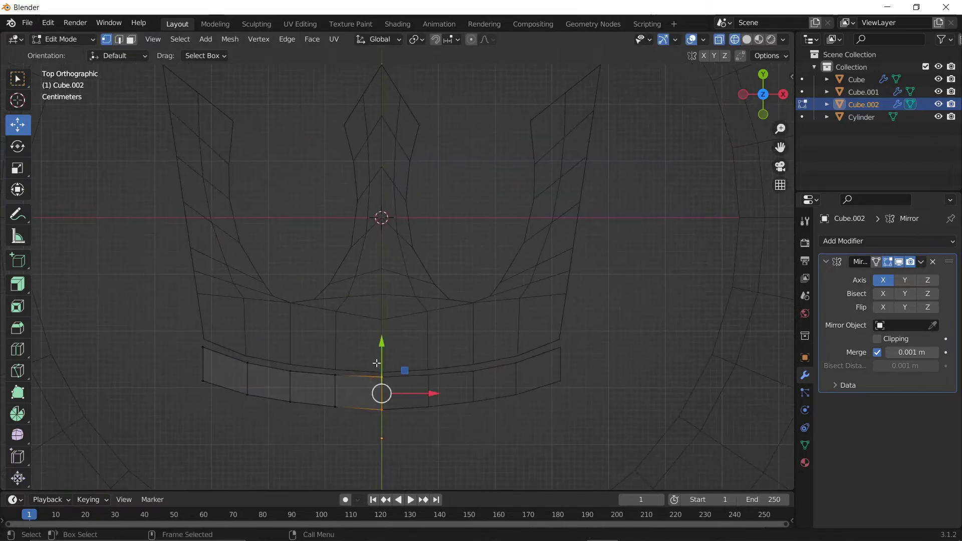
pyautogui.scroll(2, 321, 256)
pyautogui.press('g')
pyautogui.click(323, 258)
pyautogui.press('g')
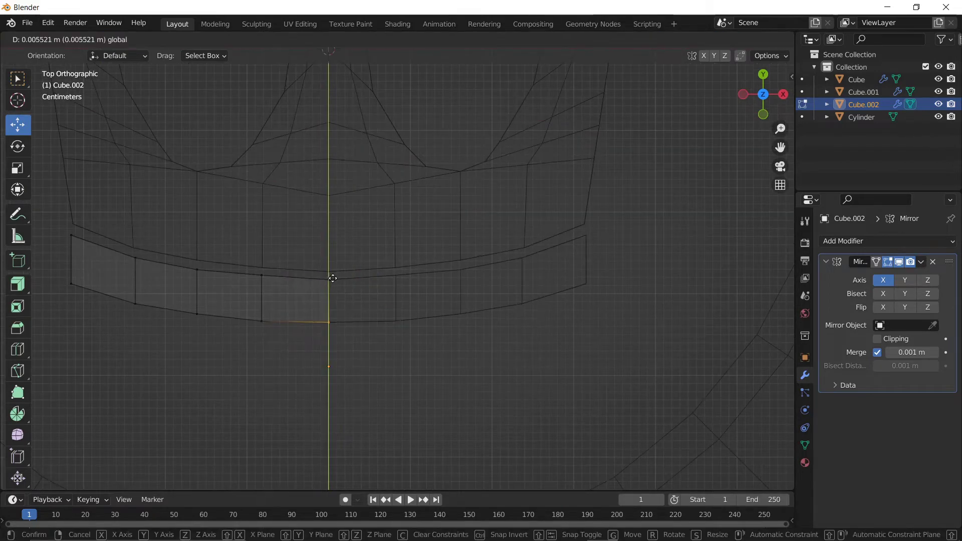
pyautogui.click(268, 340)
pyautogui.click(267, 344)
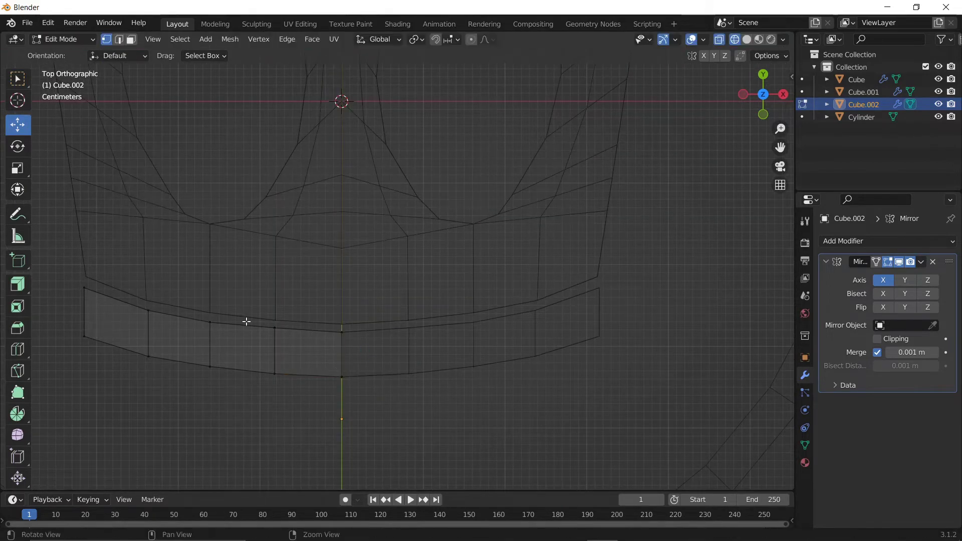
pyautogui.scroll(-2, 245, 322)
pyautogui.keyDown('shift'); pyautogui.moveTo(244, 322); pyautogui.dragTo(330, 345, button='middle'); pyautogui.keyUp('shift')
# - Join Cube and Cube.001 into a single crown object in Object Mode
pyautogui.press('Tab')
pyautogui.click(231, 175)
pyautogui.keyDown('shift'); pyautogui.click(371, 333); pyautogui.keyUp('shift')
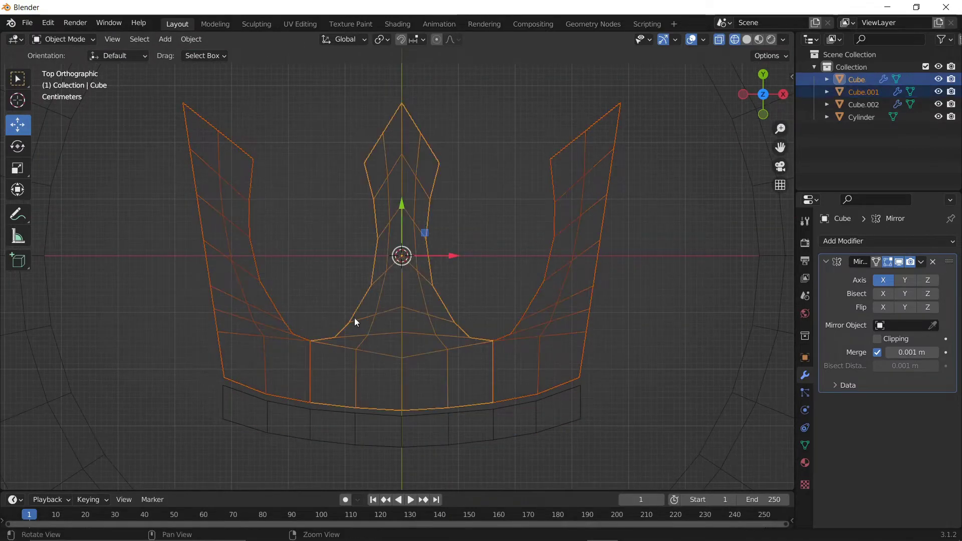
pyautogui.keyDown('shift'); pyautogui.moveTo(386, 291); pyautogui.dragTo(420, 224, button='middle'); pyautogui.keyUp('shift')
pyautogui.rightClick(406, 238)
pyautogui.click(380, 255)
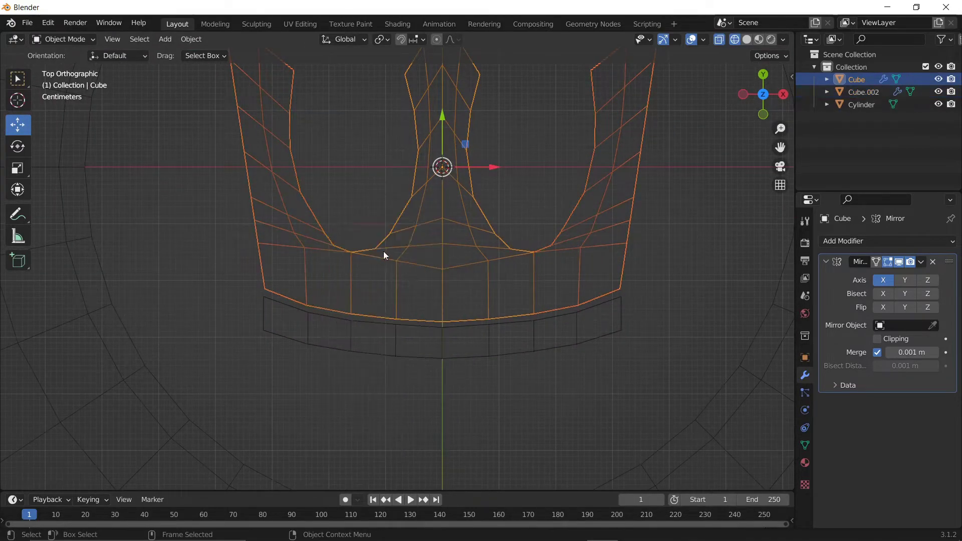
pyautogui.moveTo(383, 251)
pyautogui.mouseDown(button='middle')
pyautogui.moveTo(422, 281)
pyautogui.moveTo(410, 300)
pyautogui.mouseUp(button='middle')
pyautogui.press('Tab')
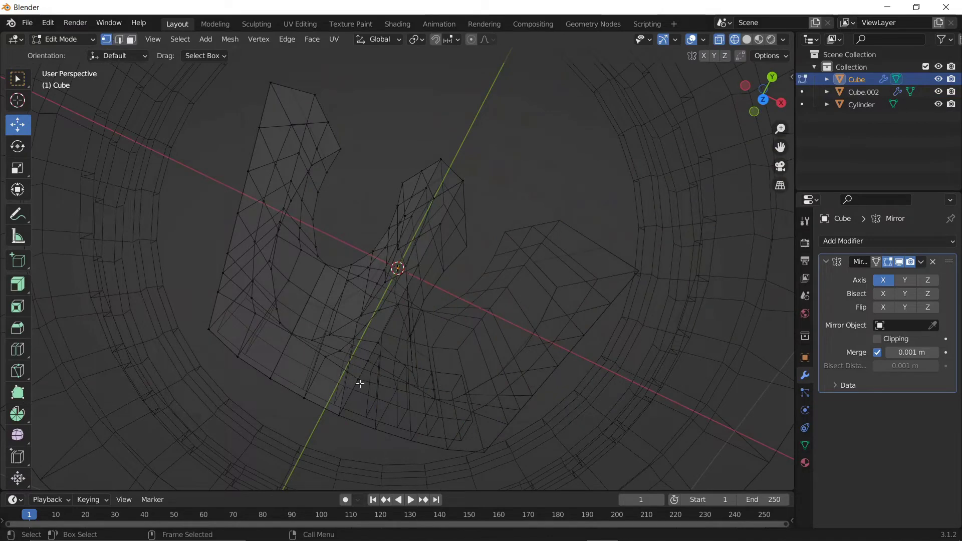
# - Switch to solid shading and hide the coin cylinder
pyautogui.moveTo(360, 383); pyautogui.dragTo(291, 286, button='middle')
pyautogui.click(762, 86)
pyautogui.moveTo(763, 88); pyautogui.dragTo(735, 43)
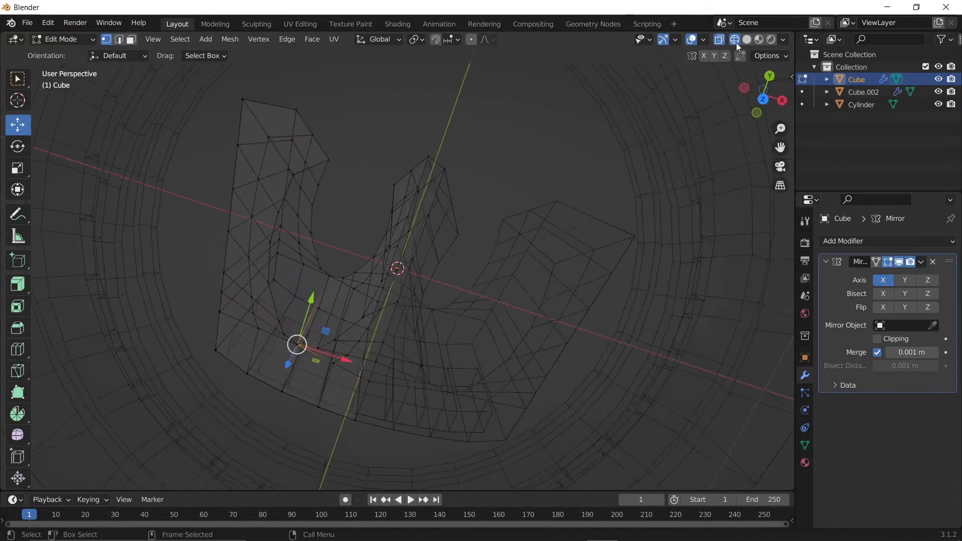
pyautogui.click(746, 39)
pyautogui.press('Tab')
pyautogui.click(480, 130)
pyautogui.press('h')
# - In the crown's Edit Mode, move an inner face of the left arm up and outward
pyautogui.click(531, 167)
pyautogui.moveTo(530, 167)
pyautogui.mouseDown(button='middle')
pyautogui.moveTo(465, 201)
pyautogui.moveTo(421, 335)
pyautogui.moveTo(453, 263)
pyautogui.moveTo(365, 242)
pyautogui.mouseUp(button='middle')
pyautogui.press('Tab')
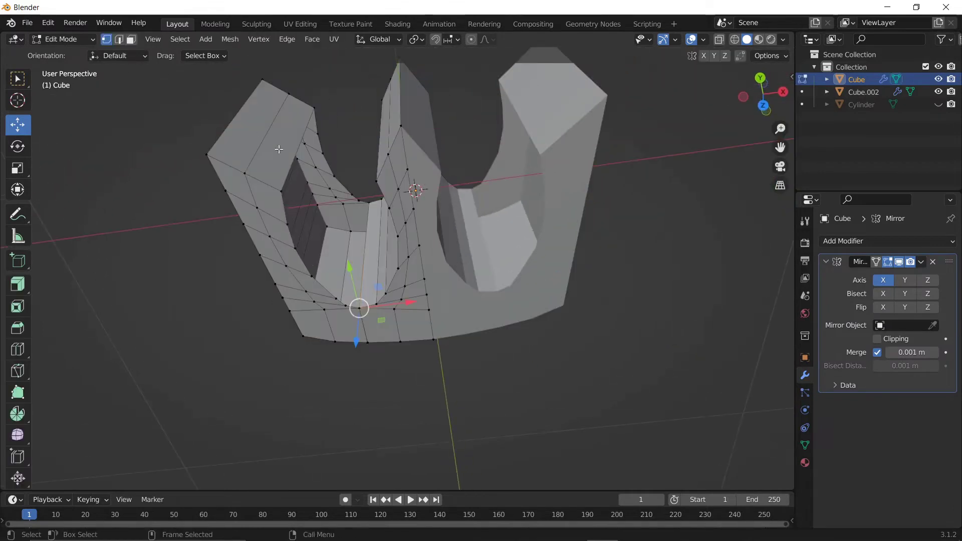
pyautogui.click(295, 170)
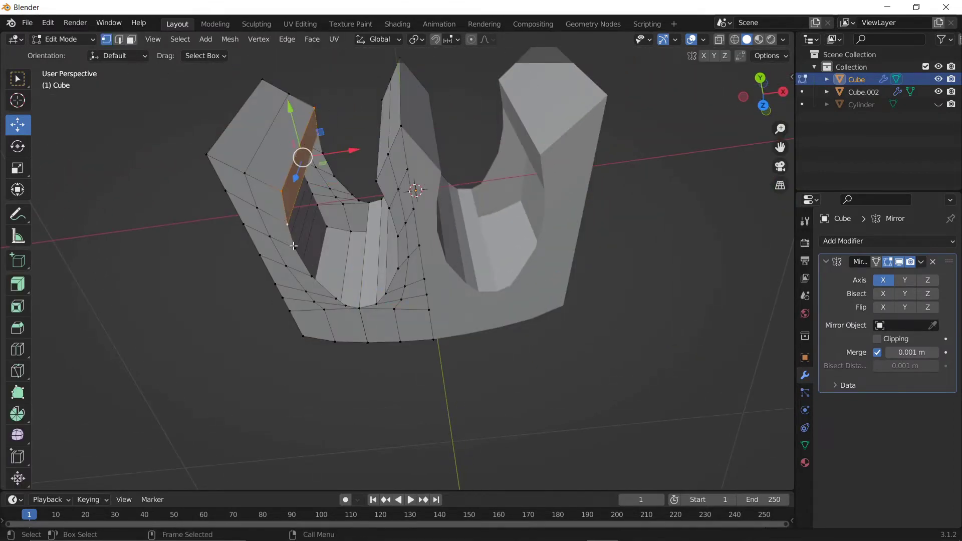
pyautogui.click(308, 201)
pyautogui.scroll(2, 300, 195)
pyautogui.click(292, 189)
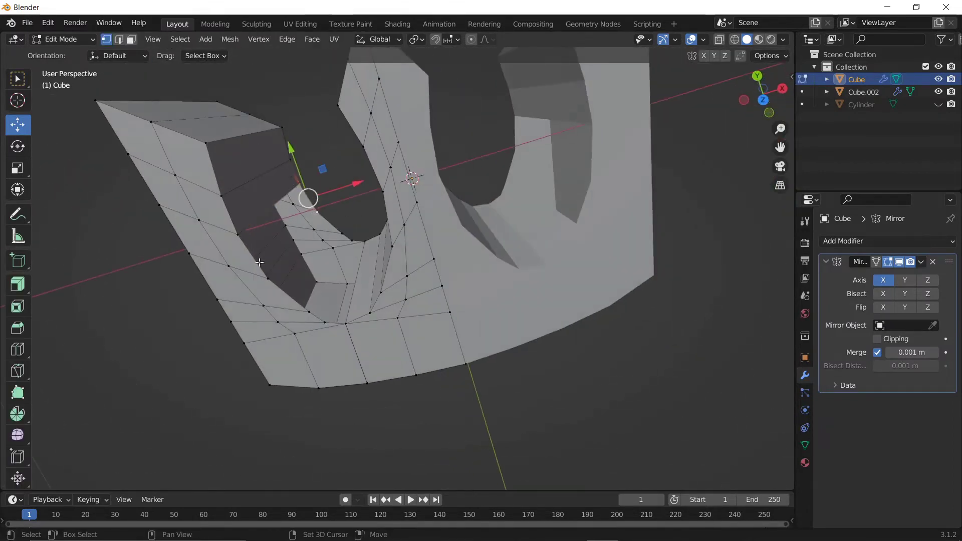
pyautogui.click(339, 230)
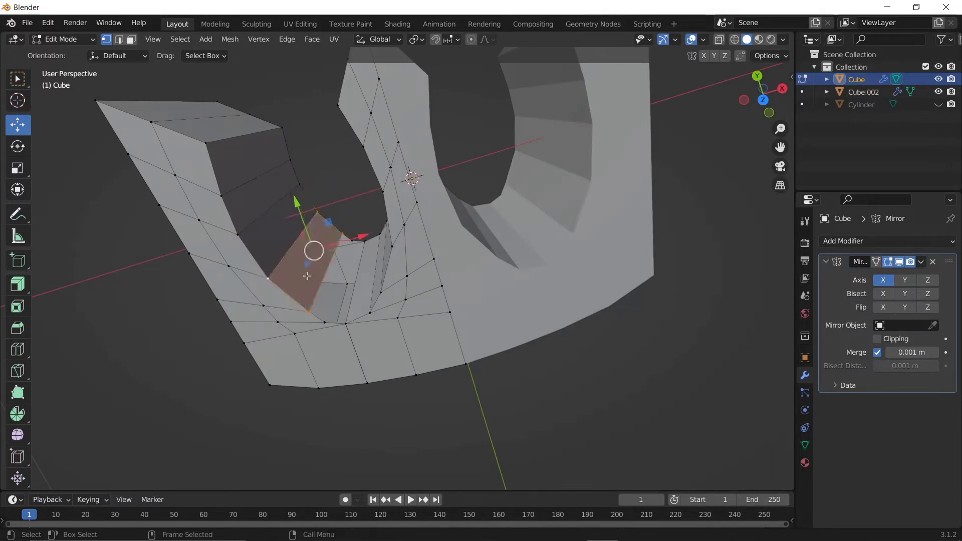
pyautogui.moveTo(334, 251); pyautogui.dragTo(362, 241)
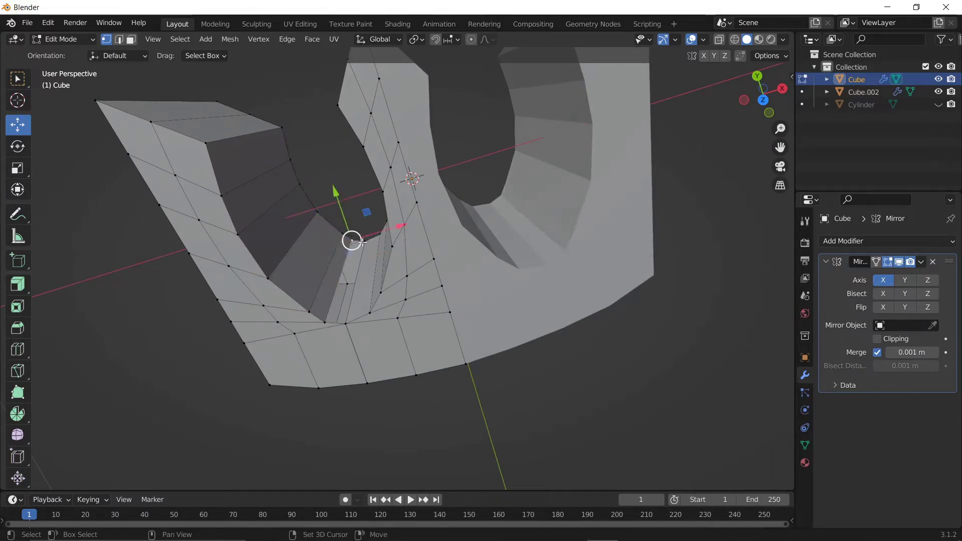
# - Toggle X-ray and merge two pairs of stray vertices At Center
pyautogui.scroll(4, 322, 323)
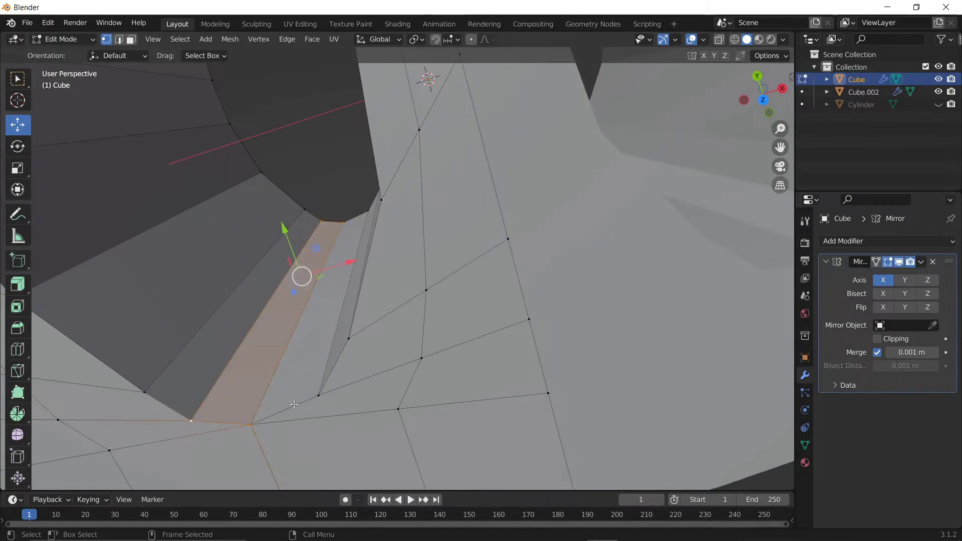
pyautogui.hotkey('alt', 'z')
pyautogui.moveTo(391, 326); pyautogui.dragTo(396, 300, button='middle')
pyautogui.click(352, 417)
pyautogui.press('m')
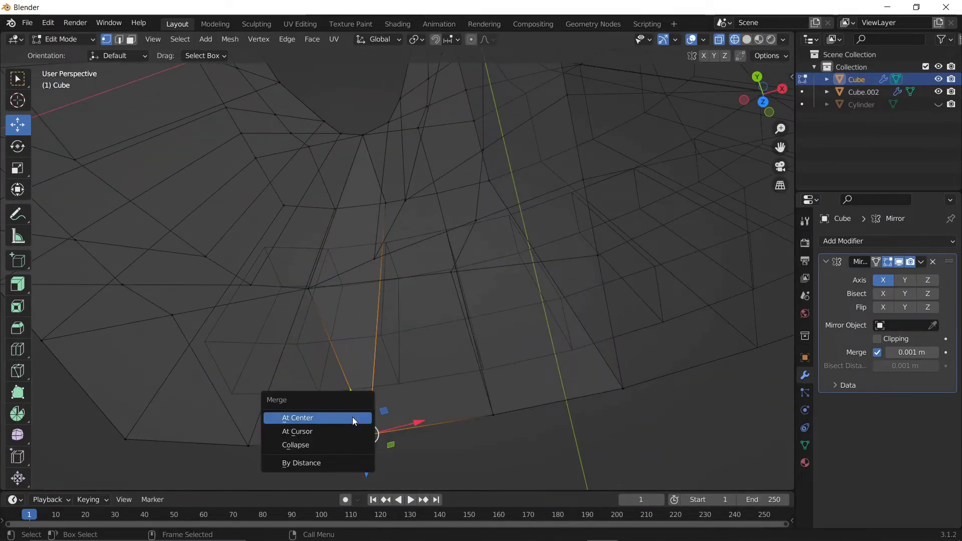
pyautogui.click(355, 419)
pyautogui.click(355, 126)
pyautogui.press('m')
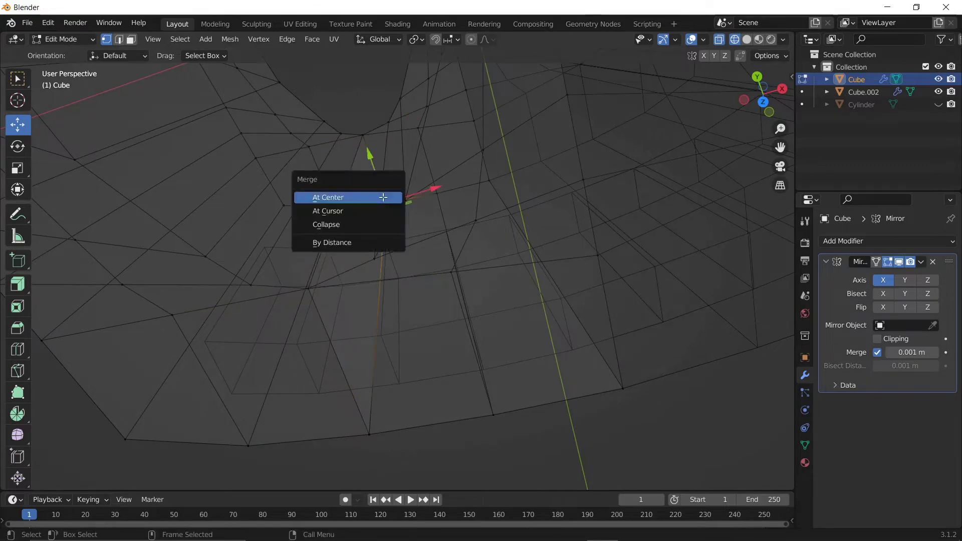
pyautogui.click(341, 197)
pyautogui.moveTo(341, 197)
pyautogui.mouseDown(button='middle')
pyautogui.moveTo(442, 401)
pyautogui.moveTo(386, 294)
pyautogui.mouseUp(button='middle')
pyautogui.click(342, 346)
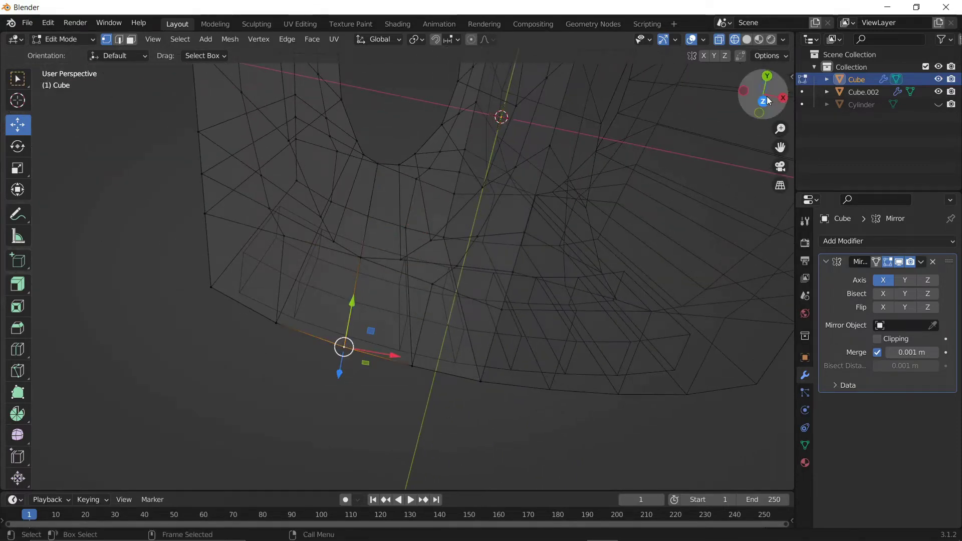
pyautogui.press('KP_7')
# - Box-select the crown's left-arm, lower front and centre strip faces
pyautogui.moveTo(301, 174); pyautogui.dragTo(302, 212)
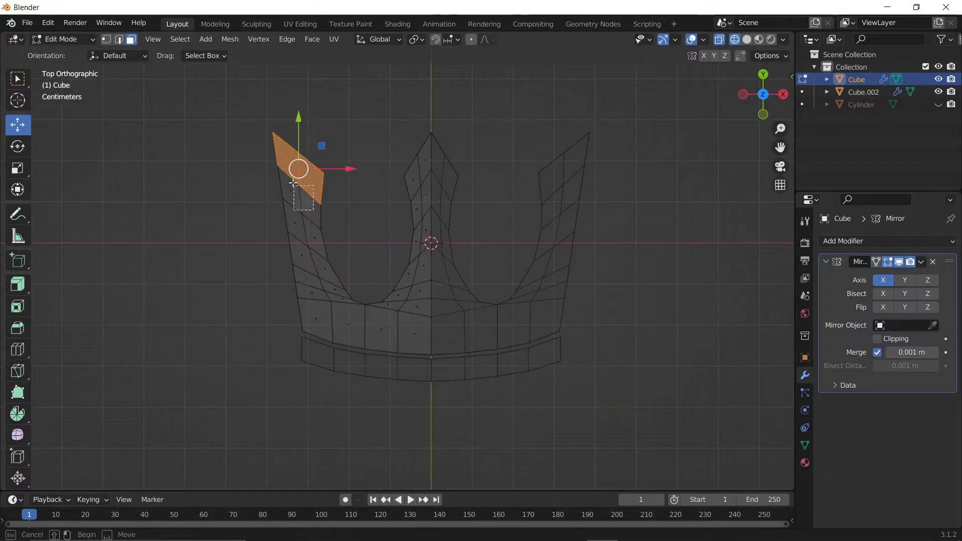
pyautogui.scroll(3, 230, 187)
pyautogui.keyDown('shift'); pyautogui.moveTo(313, 214); pyautogui.dragTo(335, 143, button='middle'); pyautogui.keyUp('shift')
pyautogui.moveTo(270, 273); pyautogui.dragTo(350, 301)
pyautogui.keyDown('shift'); pyautogui.moveTo(364, 290); pyautogui.dragTo(476, 326); pyautogui.keyUp('shift')
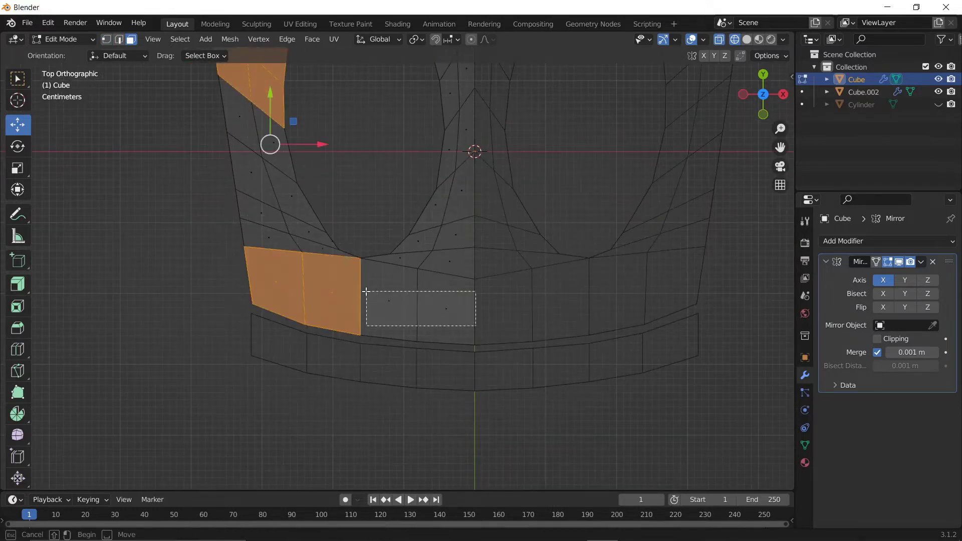
pyautogui.keyDown('shift'); pyautogui.moveTo(519, 290); pyautogui.dragTo(397, 236); pyautogui.keyUp('shift')
pyautogui.keyDown('shift'); pyautogui.moveTo(495, 247); pyautogui.dragTo(471, 159); pyautogui.keyUp('shift')
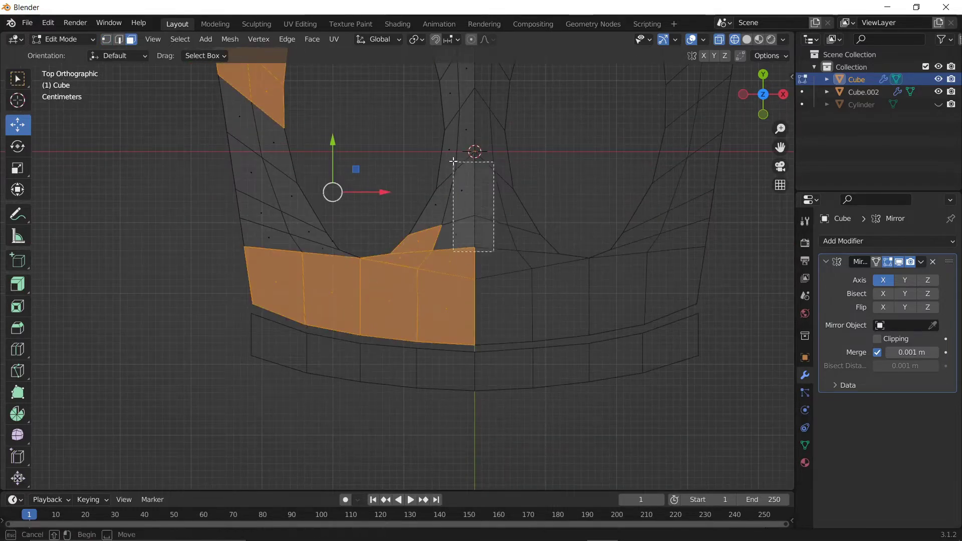
pyautogui.keyDown('shift'); pyautogui.moveTo(435, 204); pyautogui.dragTo(391, 348, button='middle'); pyautogui.keyUp('shift')
pyautogui.keyDown('shift'); pyautogui.moveTo(468, 333); pyautogui.dragTo(404, 257); pyautogui.keyUp('shift')
# - Add the remaining centre strip and left-side faces to the selection
pyautogui.moveTo(457, 238)
pyautogui.keyDown('shift'); pyautogui.mouseDown()
pyautogui.moveTo(400, 212)
pyautogui.moveTo(395, 170)
pyautogui.mouseUp(); pyautogui.keyUp('shift')
pyautogui.keyDown('shift'); pyautogui.moveTo(425, 197); pyautogui.dragTo(406, 105); pyautogui.keyUp('shift')
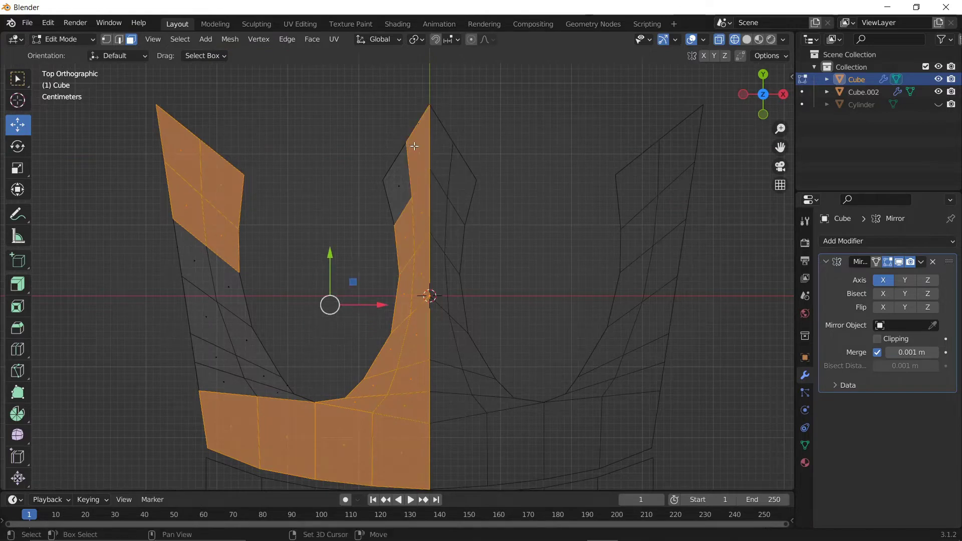
pyautogui.keyDown('shift'); pyautogui.moveTo(411, 226); pyautogui.dragTo(383, 143); pyautogui.keyUp('shift')
pyautogui.keyDown('shift'); pyautogui.moveTo(326, 228); pyautogui.dragTo(406, 129, button='middle'); pyautogui.keyUp('shift')
pyautogui.keyDown('shift'); pyautogui.moveTo(297, 230); pyautogui.dragTo(248, 148); pyautogui.keyUp('shift')
pyautogui.moveTo(280, 175)
pyautogui.keyDown('shift'); pyautogui.mouseDown()
pyautogui.moveTo(326, 255)
pyautogui.moveTo(284, 283)
pyautogui.moveTo(344, 311)
pyautogui.mouseUp(); pyautogui.keyUp('shift')
pyautogui.moveTo(344, 311)
pyautogui.mouseDown(button='middle')
pyautogui.moveTo(707, 96)
pyautogui.moveTo(887, 319)
pyautogui.mouseUp(button='middle')
# - Return to solid shading and apply the crown's Mirror modifier from Object Mode
pyautogui.hotkey('shift', 'z')
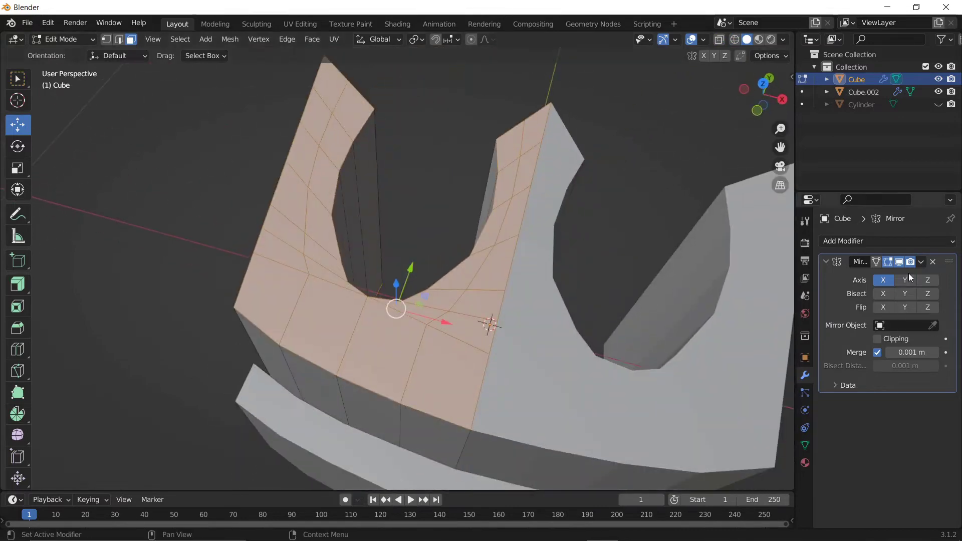
pyautogui.press('Tab')
pyautogui.click(921, 261)
pyautogui.click(867, 276)
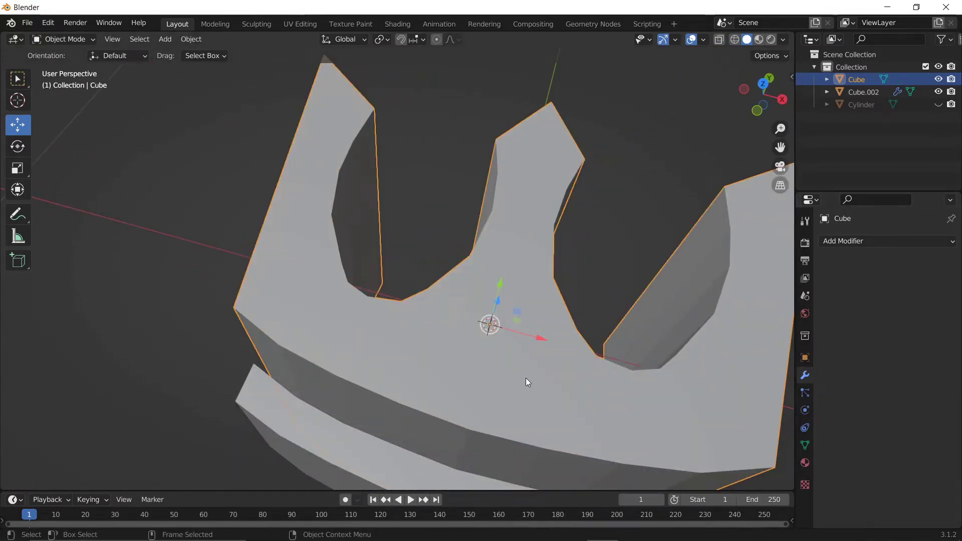
pyautogui.press('Tab')
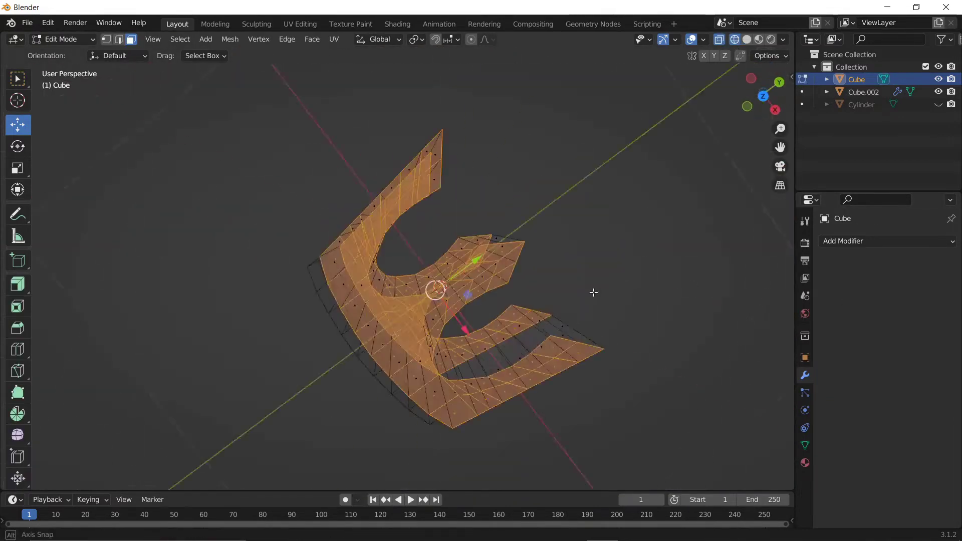
# - Unhide the coin cylinder and enter Edit Mode on Cube and Cube.002 in Right view
pyautogui.click(937, 104)
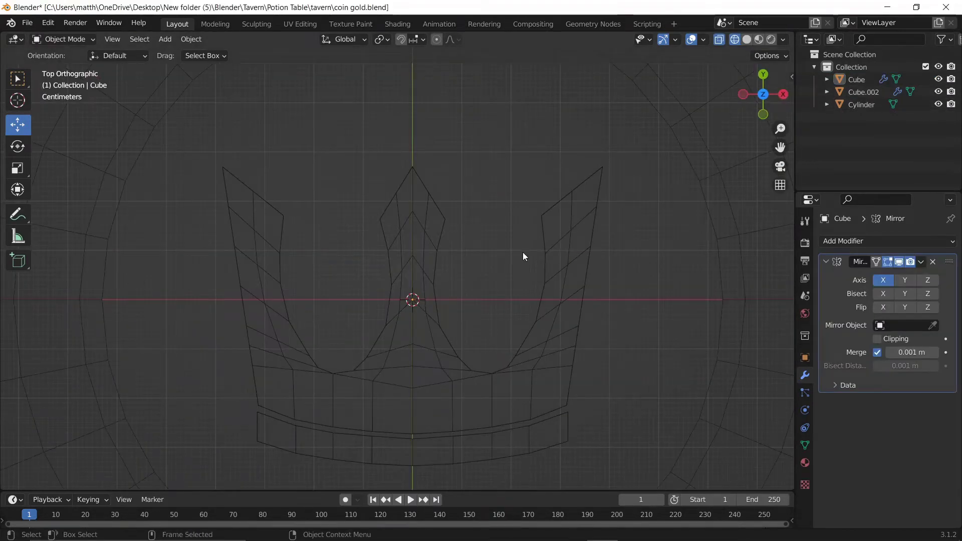
pyautogui.click(782, 95)
pyautogui.click(347, 261)
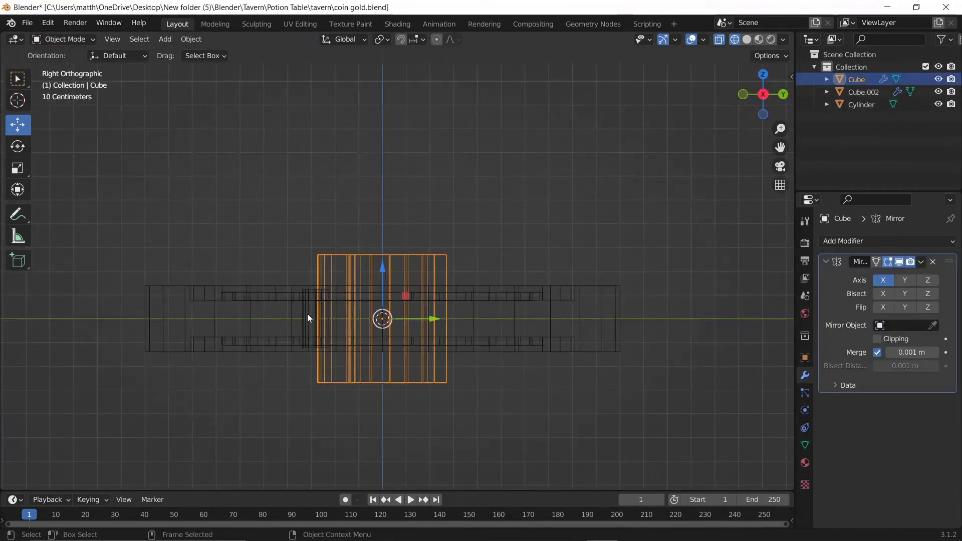
pyautogui.click(308, 313)
pyautogui.keyDown('shift'); pyautogui.click(347, 258); pyautogui.keyUp('shift')
pyautogui.press('Tab')
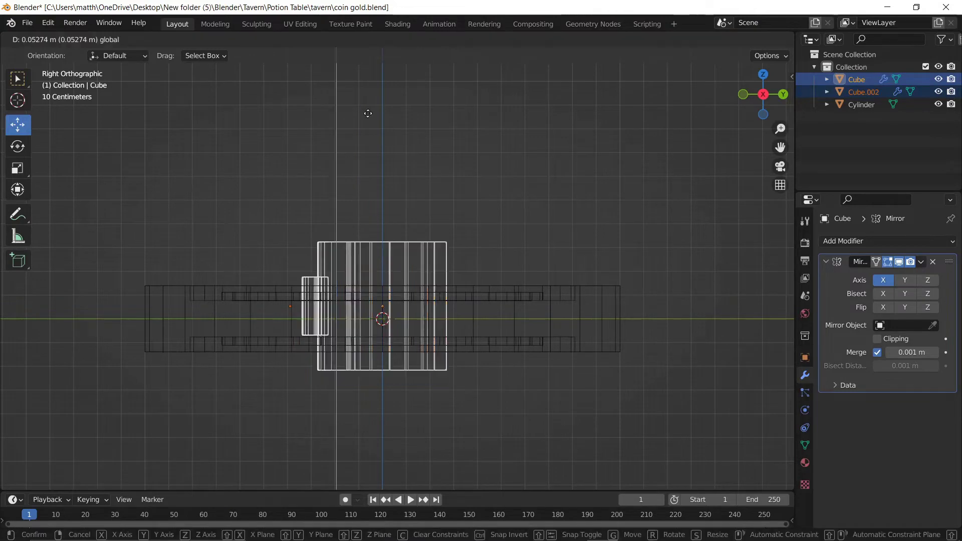
pyautogui.press('KP_Decimal')
# - In vertex mode, box-select the crown's top vertices and lower them along Z
pyautogui.click(105, 39)
pyautogui.moveTo(236, 107); pyautogui.dragTo(576, 172)
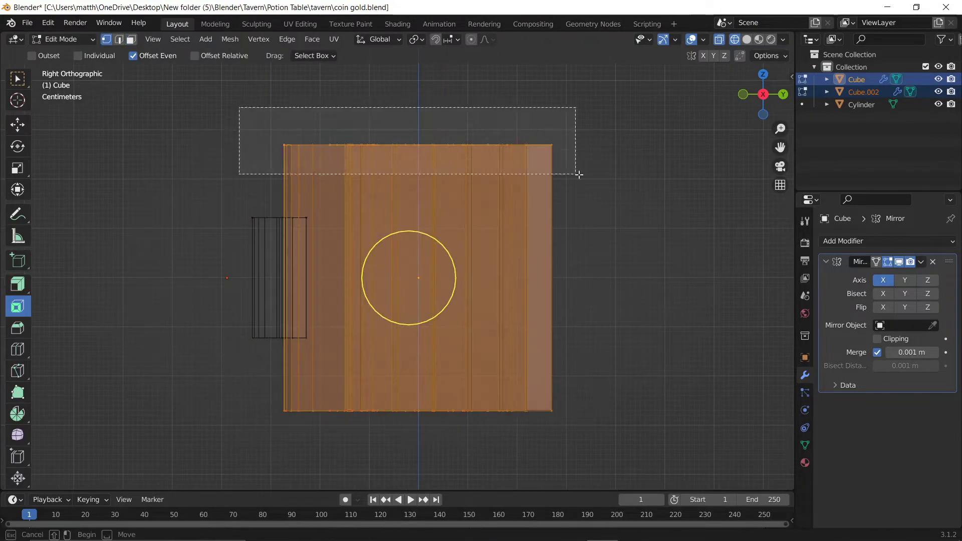
pyautogui.press('g')
pyautogui.press('z')
pyautogui.moveTo(200, 158); pyautogui.dragTo(336, 225)
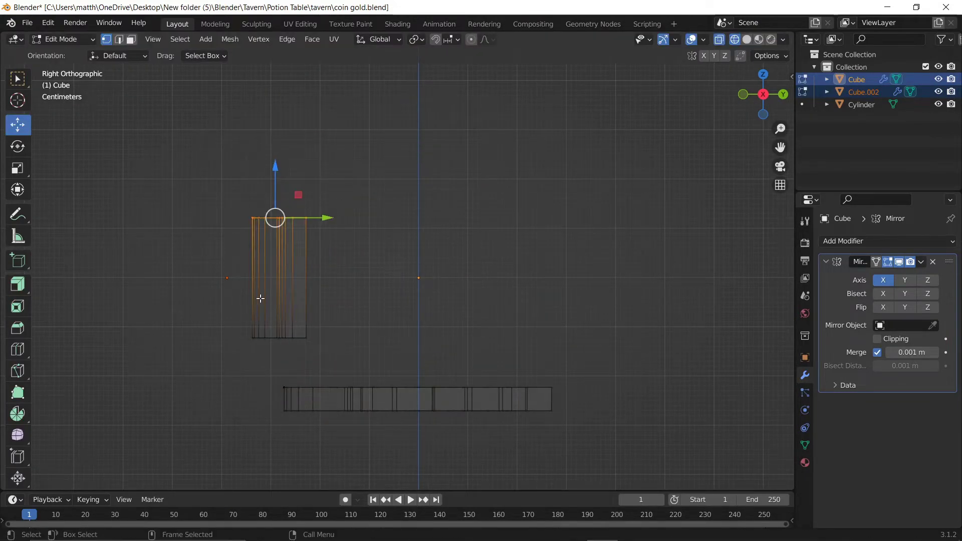
pyautogui.keyDown('shift'); pyautogui.moveTo(335, 226); pyautogui.dragTo(388, 78, button='middle'); pyautogui.keyUp('shift')
pyautogui.press('g')
pyautogui.press('z')
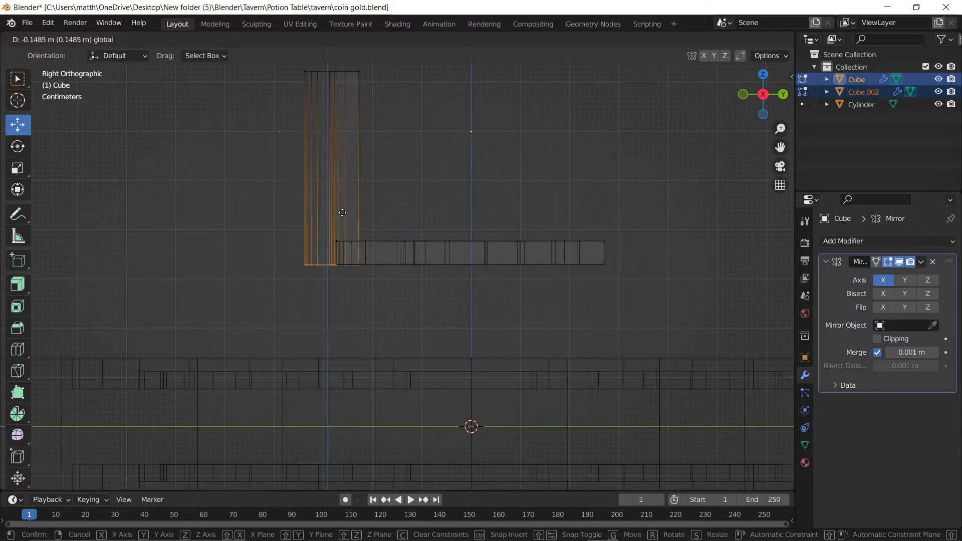
pyautogui.click(342, 212)
# - Reselect the top vertices and lower them further along Z to flatten the crown
pyautogui.moveTo(281, 93); pyautogui.dragTo(385, 63)
pyautogui.keyDown('shift'); pyautogui.moveTo(385, 66); pyautogui.dragTo(393, 121, button='middle'); pyautogui.keyUp('shift')
pyautogui.press('g')
pyautogui.press('z')
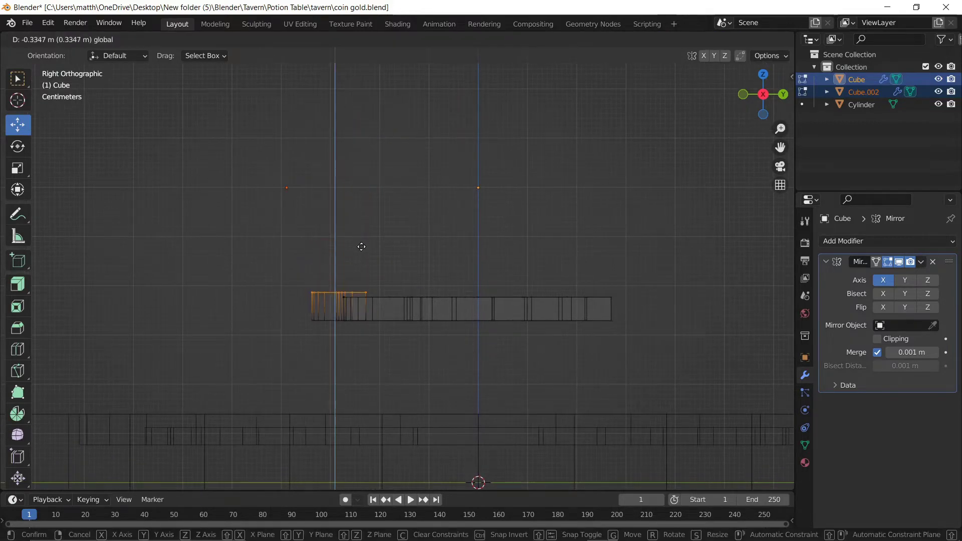
pyautogui.click(365, 250)
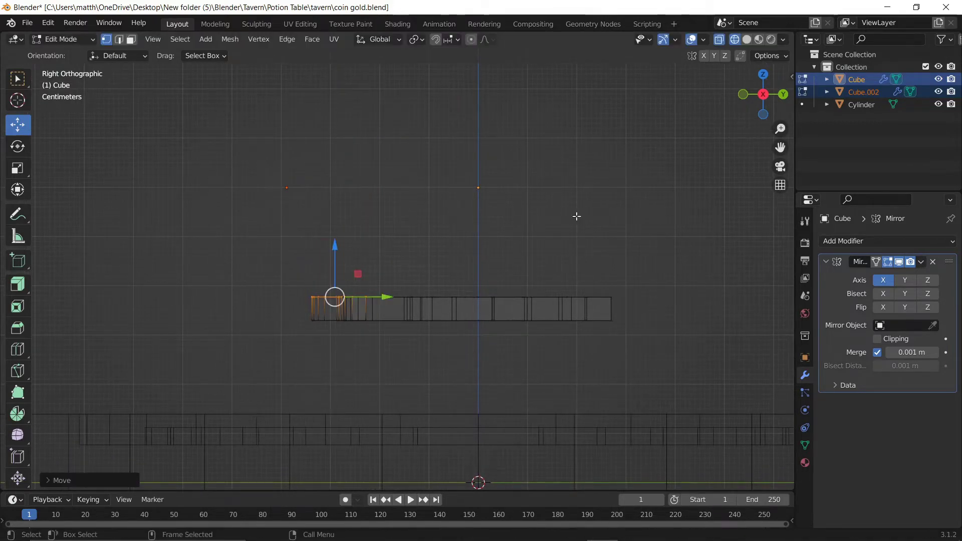
# - Move the crown's edge loop along Z onto the coin face, then check side and top views
pyautogui.click(763, 74)
pyautogui.moveTo(412, 308)
pyautogui.mouseDown(button='middle')
pyautogui.moveTo(592, 292)
pyautogui.moveTo(539, 227)
pyautogui.mouseUp(button='middle')
pyautogui.press('KP_3')
pyautogui.scroll(4, 418, 143)
pyautogui.press('g')
pyautogui.press('z')
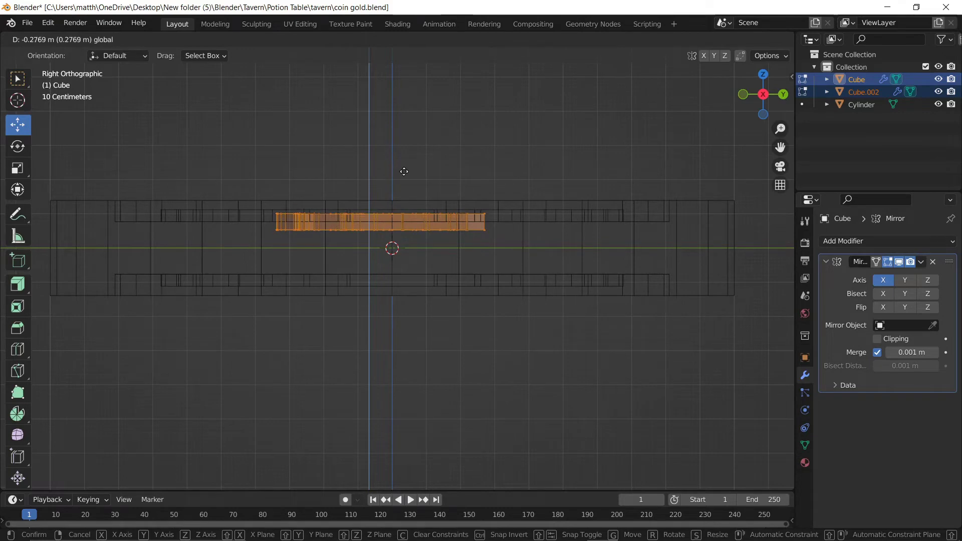
pyautogui.click(420, 166)
pyautogui.hotkey('alt', 'z')
pyautogui.scroll(-4, 421, 167)
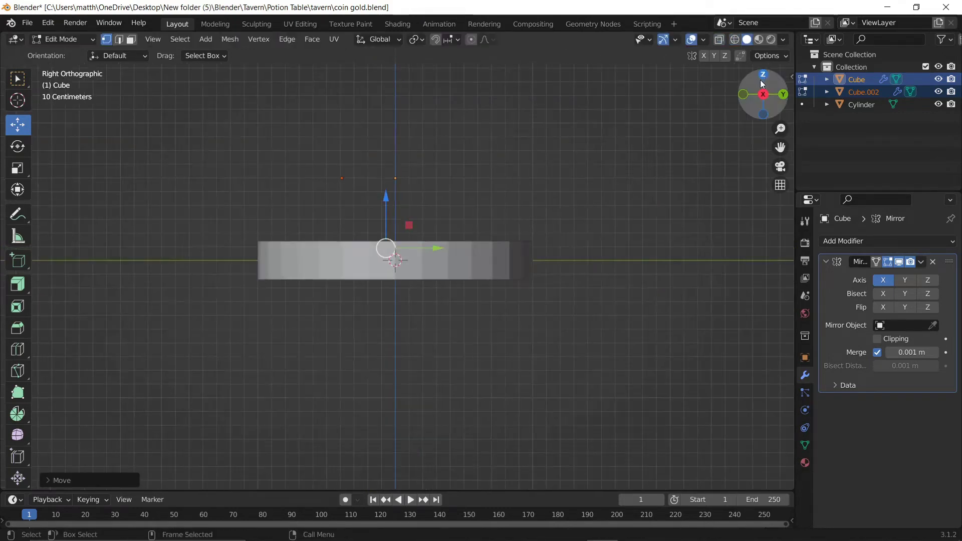
pyautogui.press('ctrl+KP_3')
pyautogui.press('KP_7')
# - In object mode and wireframe view, enlarge the crown on the coin face
pyautogui.press('Tab')
pyautogui.scroll(2, 524, 208)
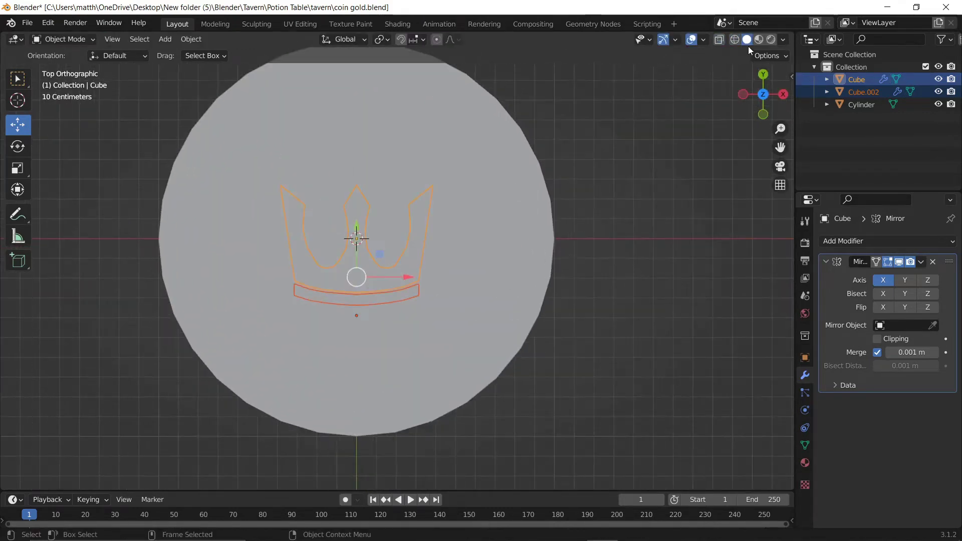
pyautogui.click(732, 39)
pyautogui.hotkey('shift', 'space')
pyautogui.press('s')
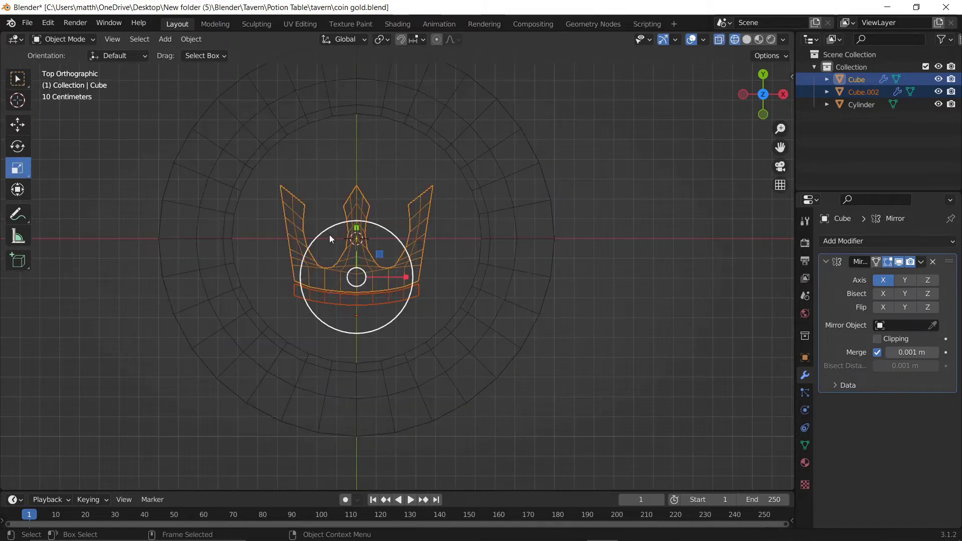
pyautogui.moveTo(329, 234)
pyautogui.mouseDown()
pyautogui.moveTo(323, 256)
pyautogui.moveTo(331, 236)
pyautogui.moveTo(357, 244)
pyautogui.moveTo(329, 260)
pyautogui.moveTo(321, 286)
pyautogui.moveTo(359, 248)
pyautogui.moveTo(362, 226)
pyautogui.mouseUp()
pyautogui.hotkey('shift', 'space')
# - Reposition the crown and resize it a second time
pyautogui.press('g')
pyautogui.hotkey('shift', 'space')
pyautogui.press('s')
pyautogui.hotkey('shift', 'space')
pyautogui.press('s')
pyautogui.hotkey('shift', 'space')
pyautogui.press('g')
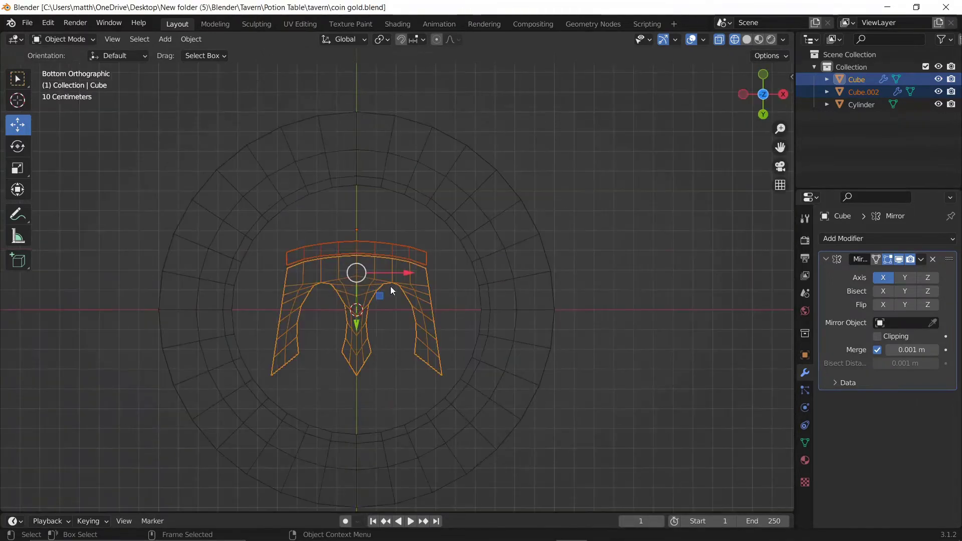
# - View the coin from above, then orbit to check the crown placement
pyautogui.press('KP_7')
pyautogui.moveTo(558, 295); pyautogui.dragTo(599, 252, button='middle')
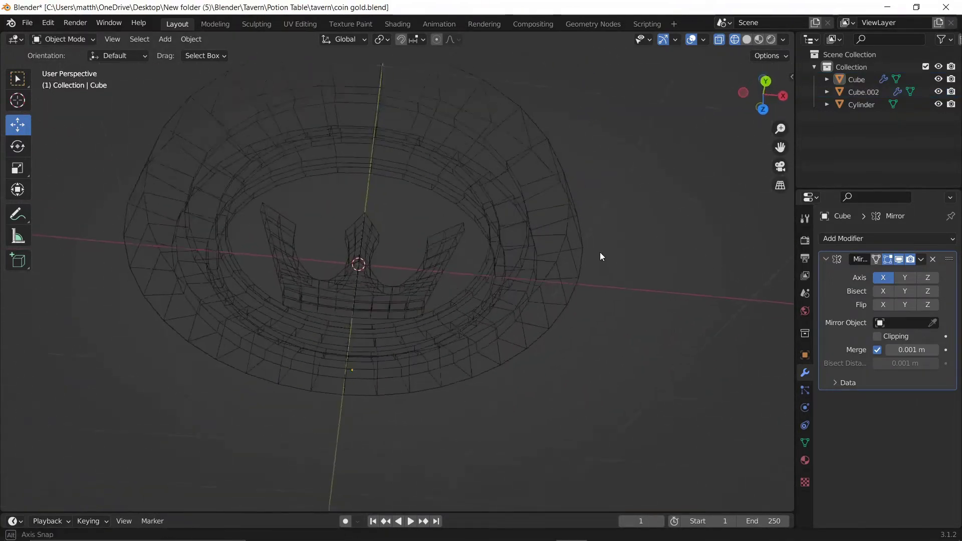
pyautogui.moveTo(346, 258); pyautogui.dragTo(382, 314)
# - Hide both crown parts and view the coin from directly above
pyautogui.press('h')
pyautogui.moveTo(763, 95); pyautogui.dragTo(756, 74)
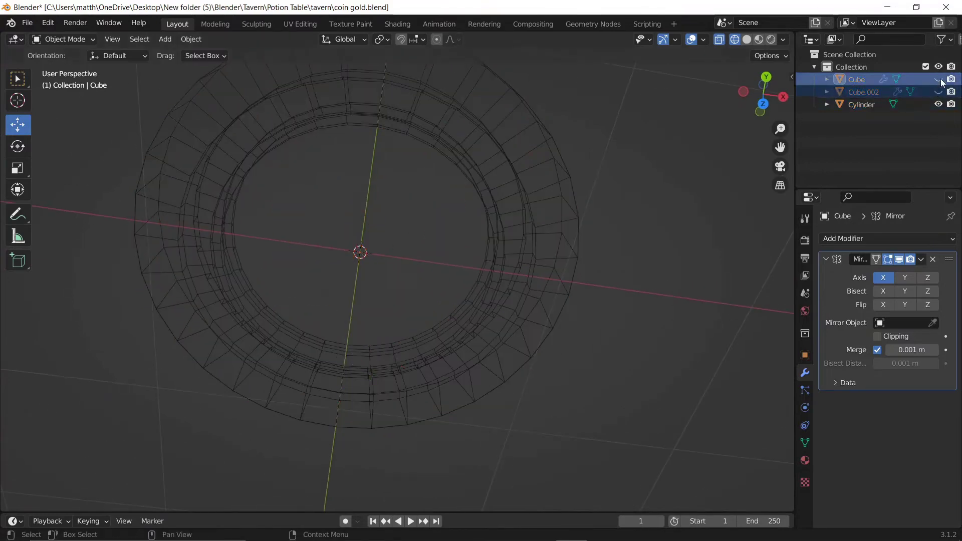
pyautogui.click(762, 104)
# - Add a new cube and scale it down
pyautogui.click(167, 40)
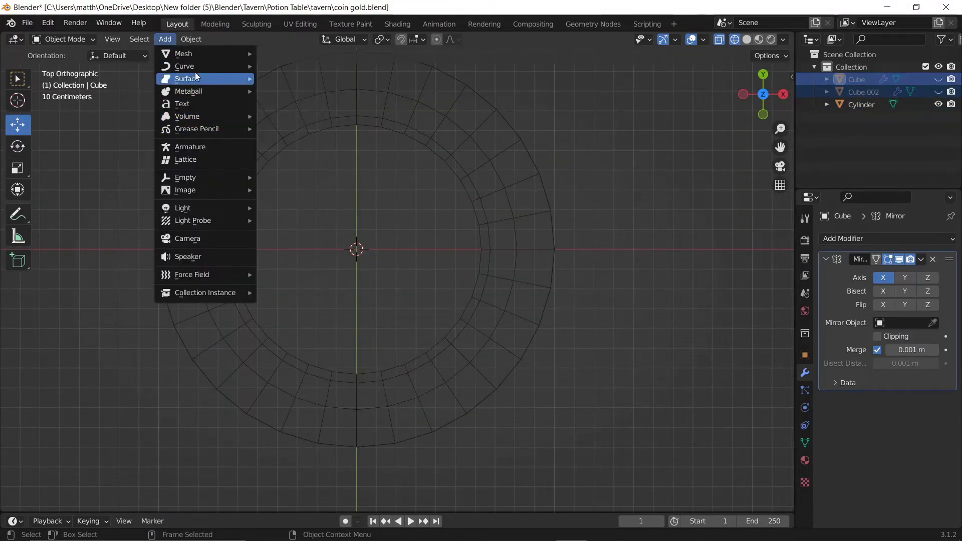
pyautogui.click(303, 65)
pyautogui.scroll(-3, 302, 64)
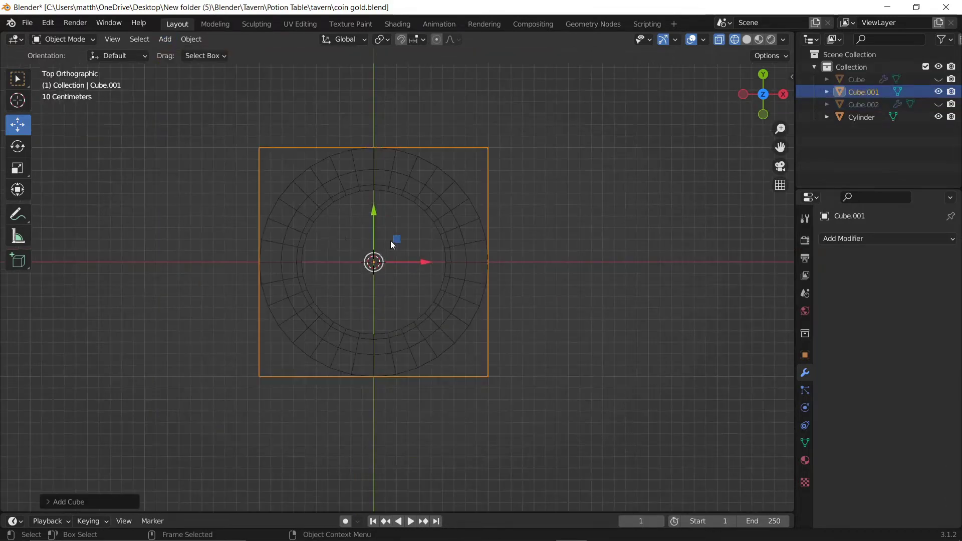
pyautogui.press('s')
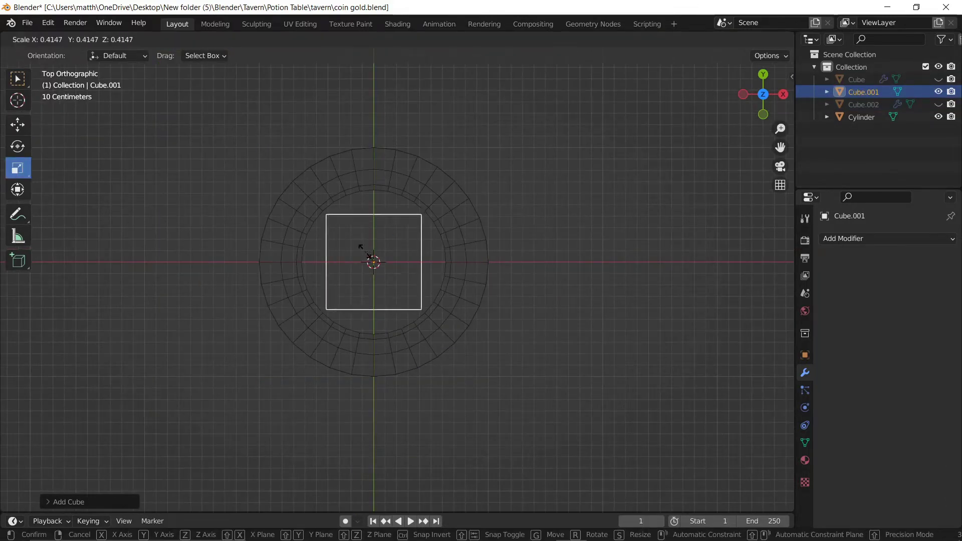
pyautogui.click(368, 256)
# - Stretch the cube along Y into a tall rectangle, shrink it slightly, and centre it
pyautogui.press('s')
pyautogui.press('y')
pyautogui.click(364, 256)
pyautogui.press('s')
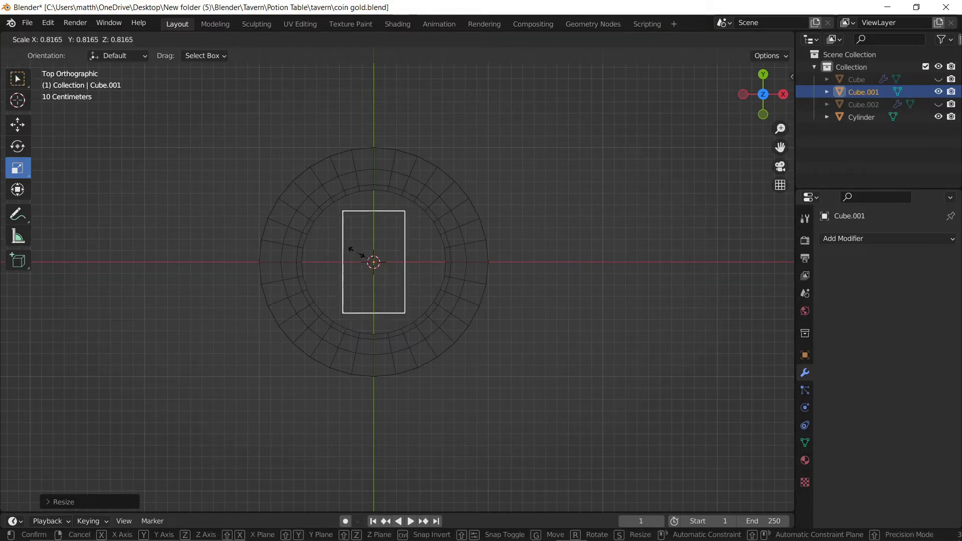
pyautogui.click(366, 258)
pyautogui.scroll(5, 353, 209)
pyautogui.keyDown('shift'); pyautogui.moveTo(353, 209); pyautogui.dragTo(380, 272, button='middle'); pyautogui.keyUp('shift')
# - Cut a middle loop, notch the top centre, and raise the bottom corners into a point
pyautogui.press('Tab')
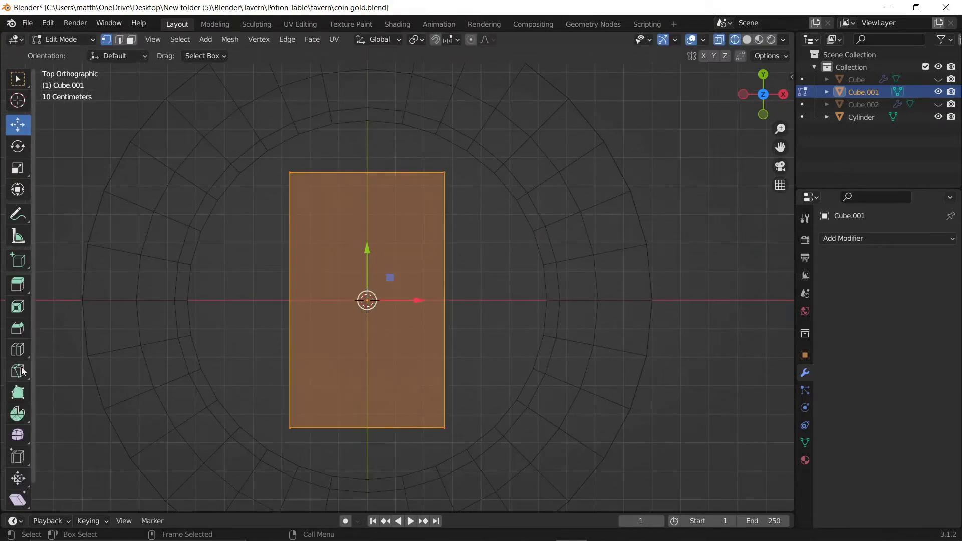
pyautogui.click(18, 349)
pyautogui.click(361, 185)
pyautogui.press('g')
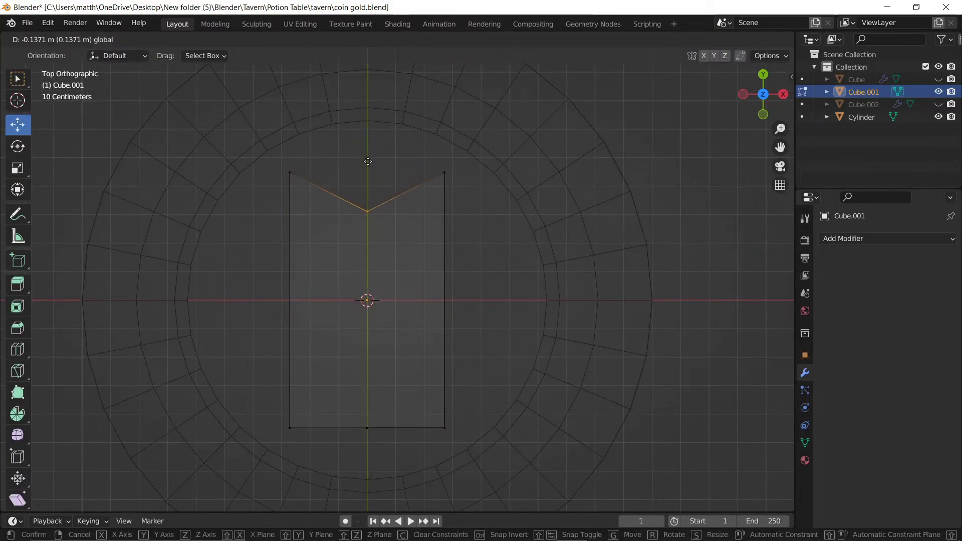
pyautogui.click(368, 210)
pyautogui.click(290, 428)
pyautogui.keyDown('shift'); pyautogui.click(444, 427); pyautogui.keyUp('shift')
pyautogui.press('g')
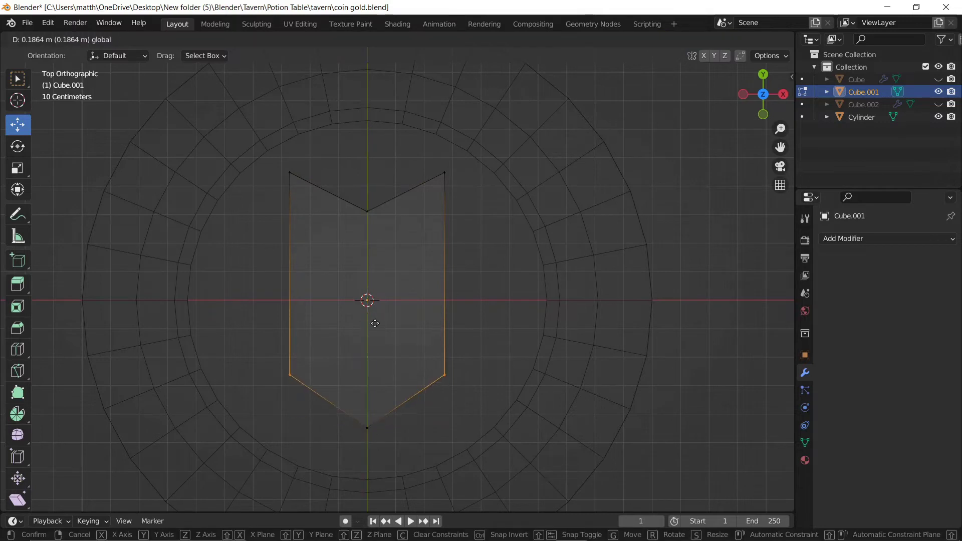
pyautogui.click(375, 323)
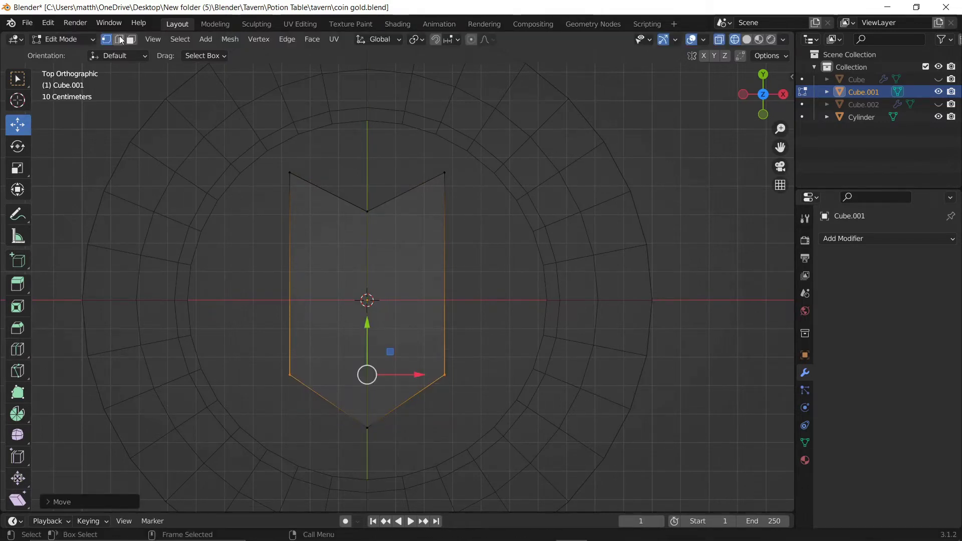
# - Bevel the shield's two top corner vertices into chamfers
pyautogui.click(290, 175)
pyautogui.click(290, 172)
pyautogui.keyDown('shift'); pyautogui.moveTo(429, 151); pyautogui.dragTo(485, 200); pyautogui.keyUp('shift')
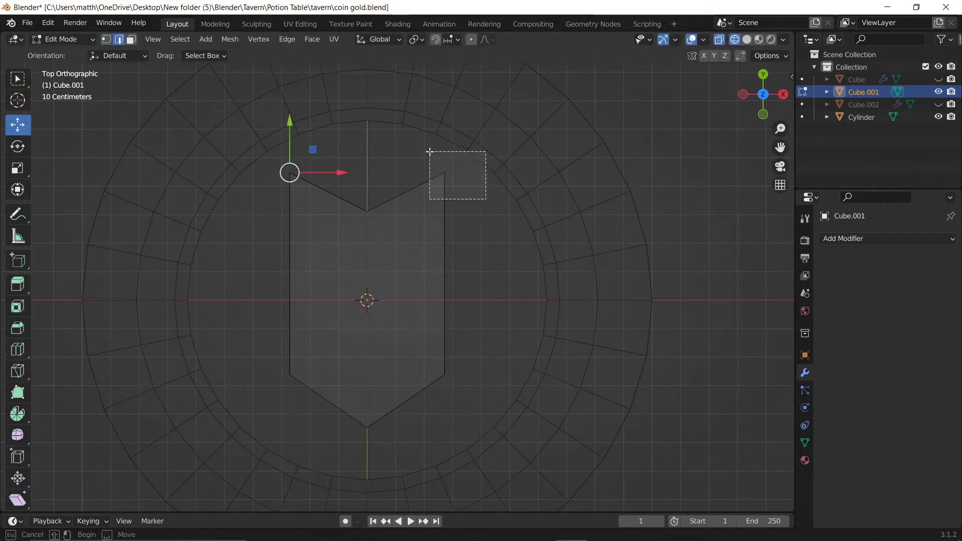
pyautogui.click(17, 328)
pyautogui.moveTo(368, 111); pyautogui.dragTo(374, 86)
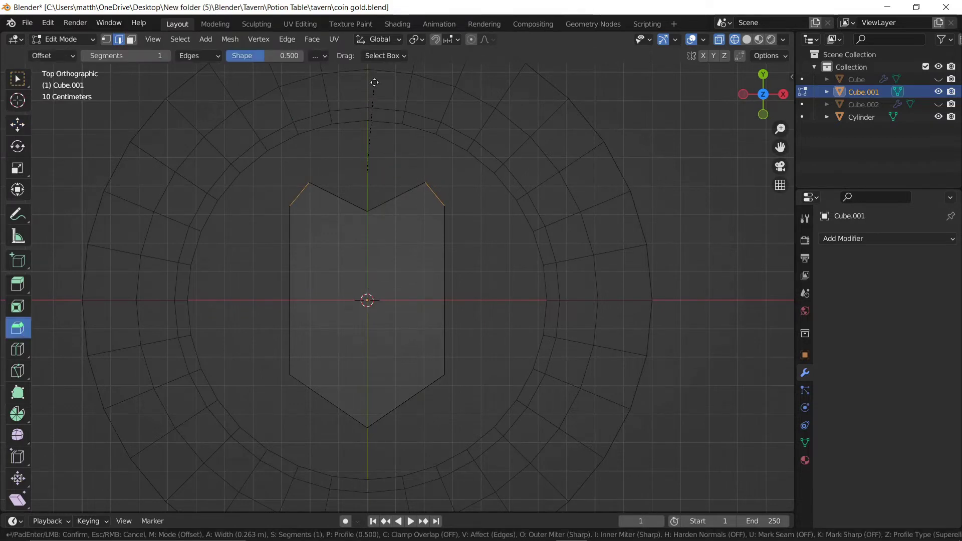
pyautogui.click(374, 82)
# - Scale the whole shield up slightly in Object Mode
pyautogui.press('Tab')
pyautogui.press('s')
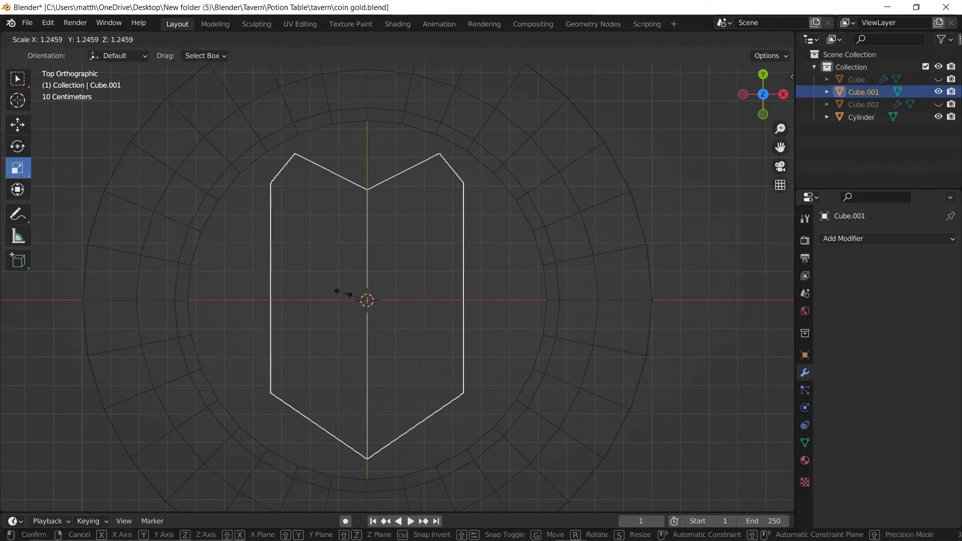
pyautogui.click(345, 293)
pyautogui.press('Tab')
pyautogui.press('Tab')
# - Add a new cube at the coin centre and shrink it
pyautogui.click(166, 39)
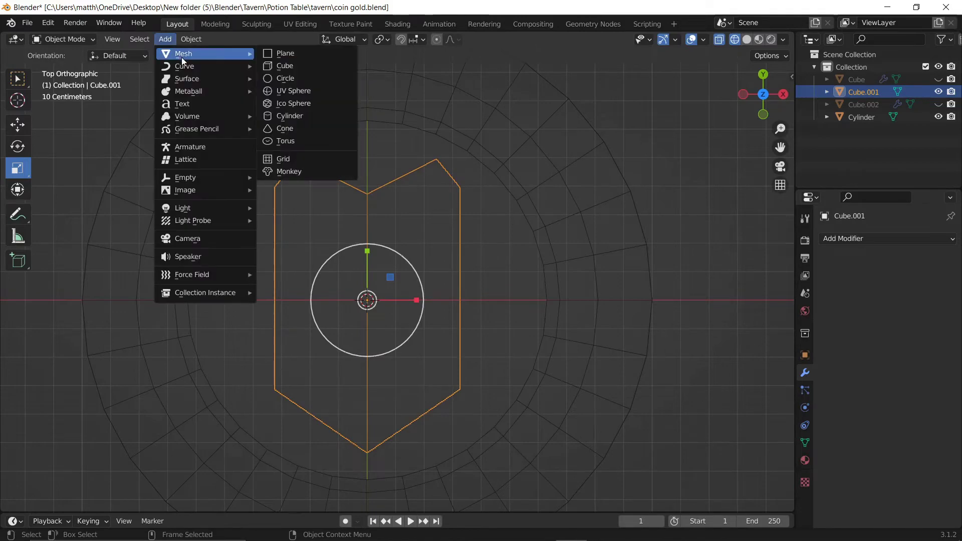
pyautogui.click(323, 66)
pyautogui.scroll(-5, 389, 295)
pyautogui.press('s')
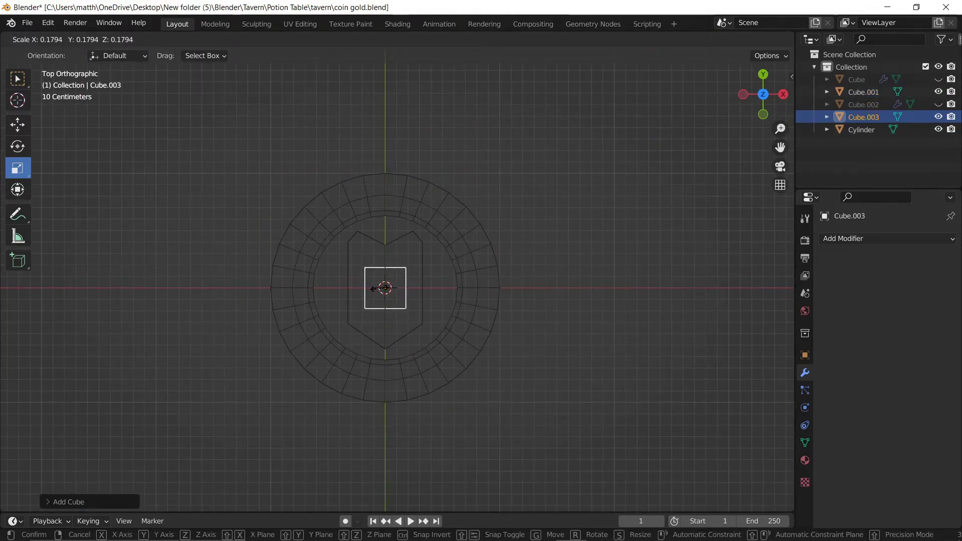
pyautogui.click(373, 289)
# - Rotate the cube about Z and flatten it along its local Y axis into a thin bar
pyautogui.scroll(5, 383, 285)
pyautogui.click(805, 355)
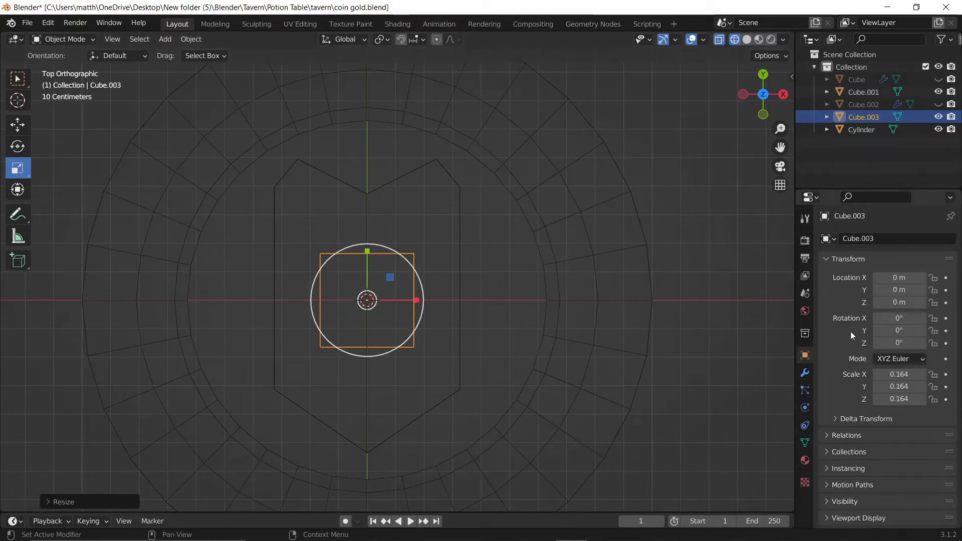
pyautogui.moveTo(899, 318); pyautogui.dragTo(900, 342)
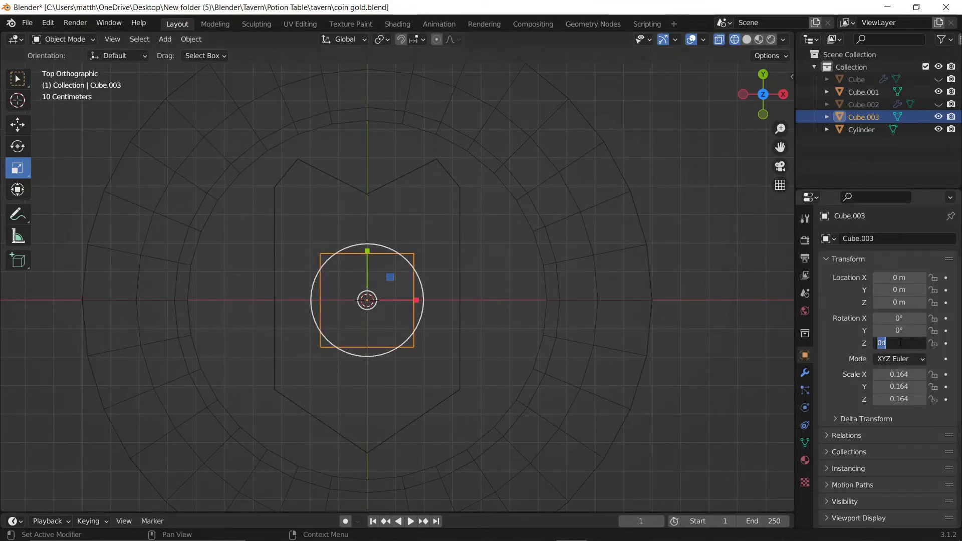
pyautogui.write('45')
pyautogui.press('Return')
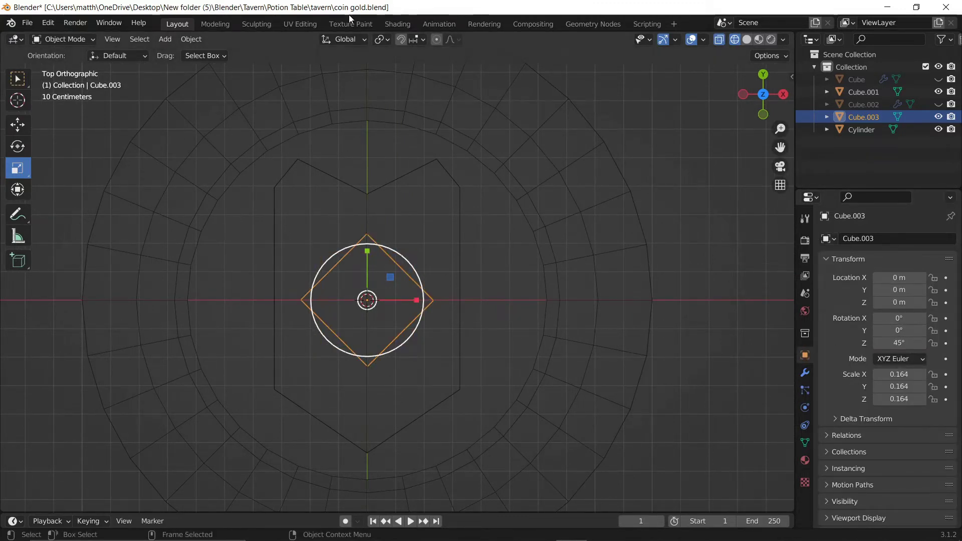
pyautogui.click(345, 39)
pyautogui.click(387, 63)
pyautogui.press('s')
pyautogui.press('y')
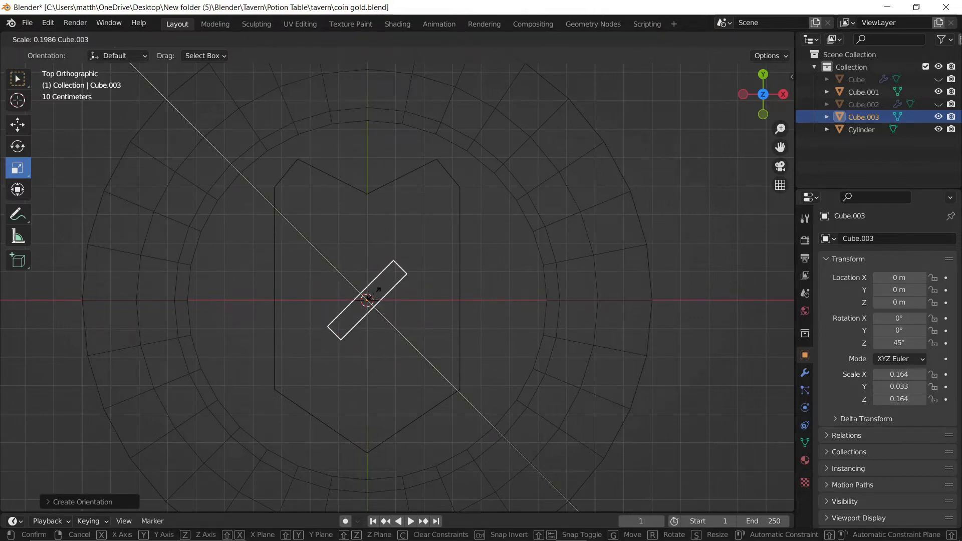
pyautogui.click(377, 289)
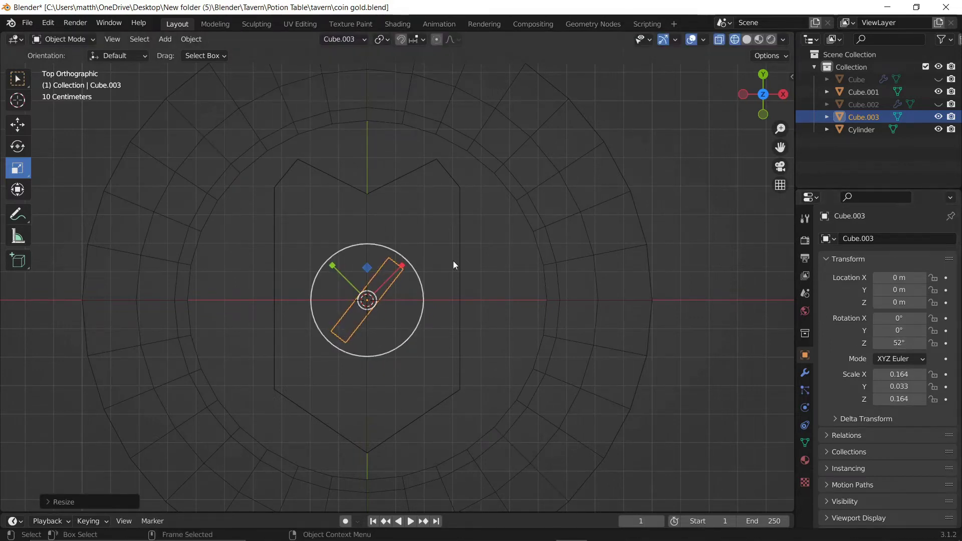
# - Lengthen the bar along its local X axis across the shield
pyautogui.click(345, 39)
pyautogui.click(398, 78)
pyautogui.press('s')
pyautogui.press('x')
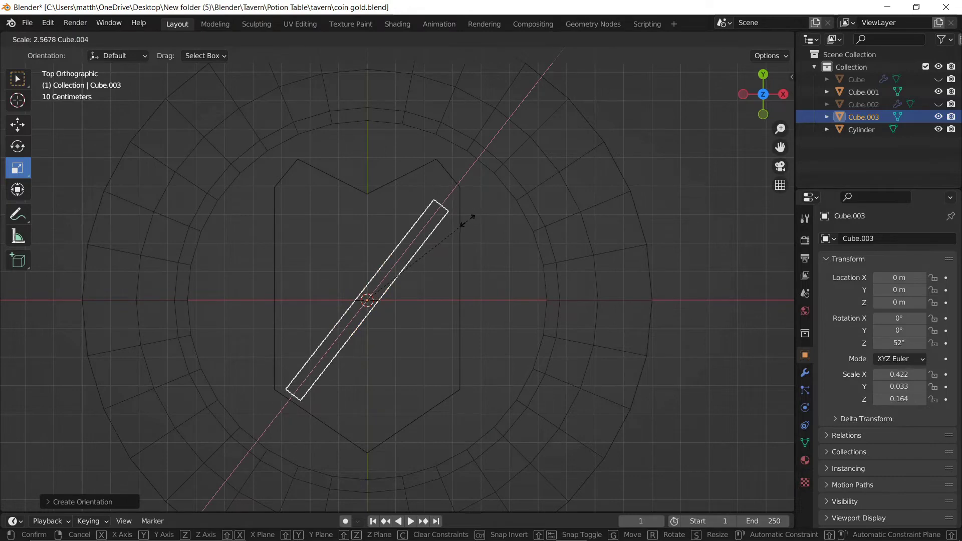
pyautogui.press('Escape')
# - In Edit Mode, shorten the bar's top end along its long axis
pyautogui.press('Tab')
pyautogui.press('Tab')
pyautogui.press('Tab')
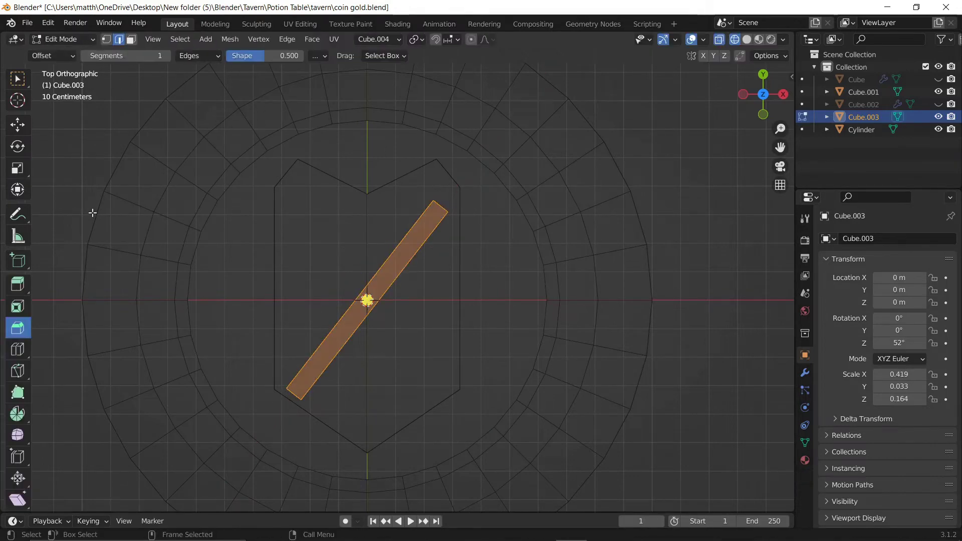
pyautogui.moveTo(401, 186); pyautogui.dragTo(449, 212)
pyautogui.press('g')
pyautogui.press('x')
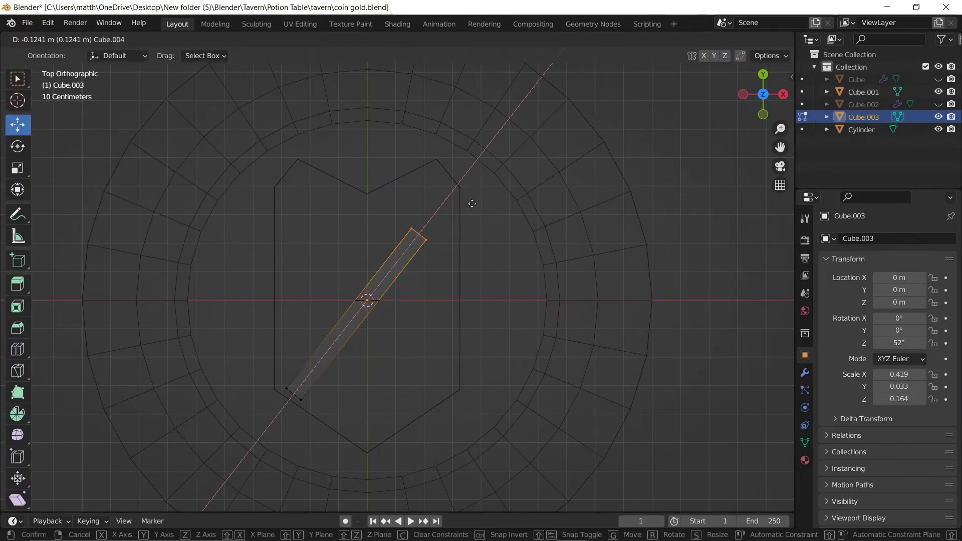
pyautogui.click(472, 204)
pyautogui.keyDown('shift'); pyautogui.moveTo(381, 310); pyautogui.dragTo(404, 274, button='middle'); pyautogui.keyUp('shift')
pyautogui.scroll(2, 403, 274)
# - Loop-cut near the blade's lower end and merge the tip vertices into a point
pyautogui.click(18, 349)
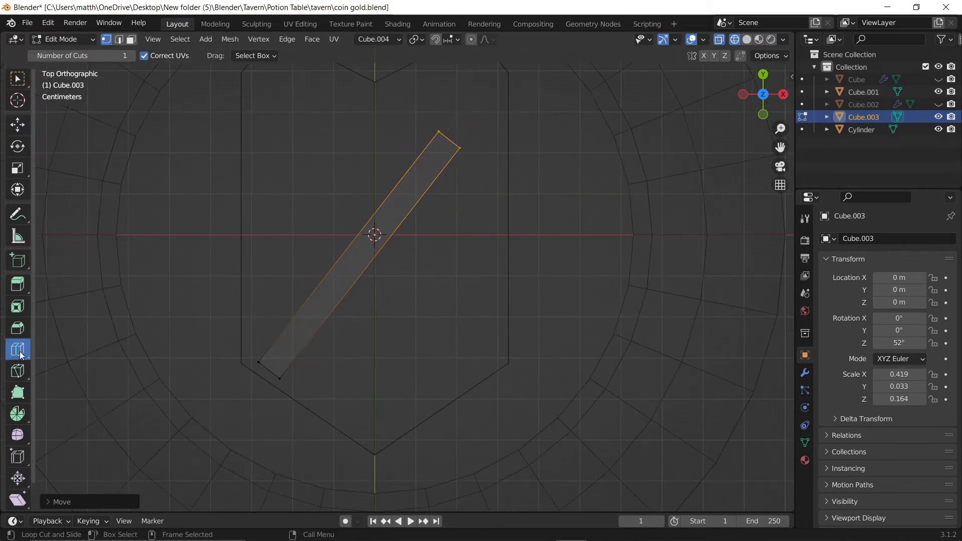
pyautogui.click(298, 362)
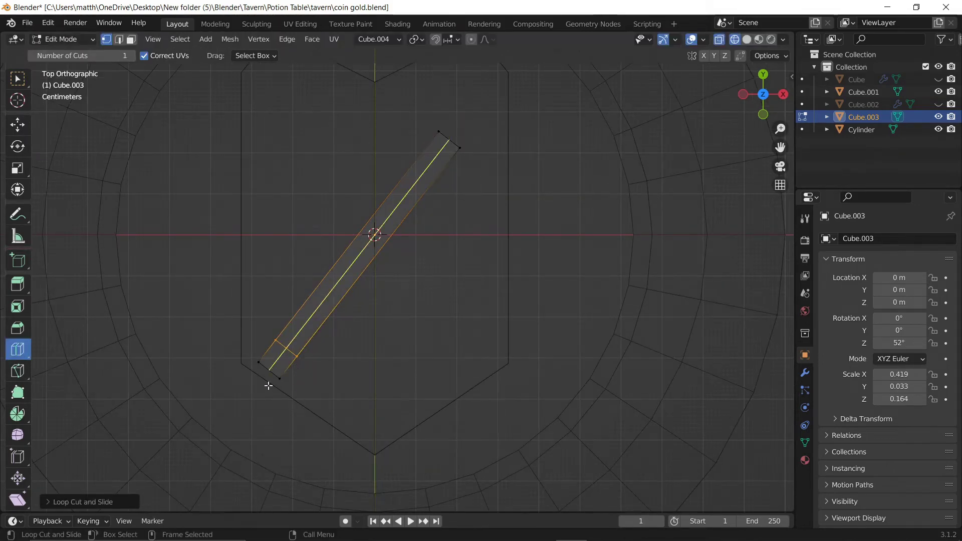
pyautogui.hotkey('shift', 'space')
pyautogui.press('g')
pyautogui.click(258, 361)
pyautogui.moveTo(257, 360)
pyautogui.mouseDown(button='middle')
pyautogui.moveTo(386, 299)
pyautogui.moveTo(458, 318)
pyautogui.mouseUp(button='middle')
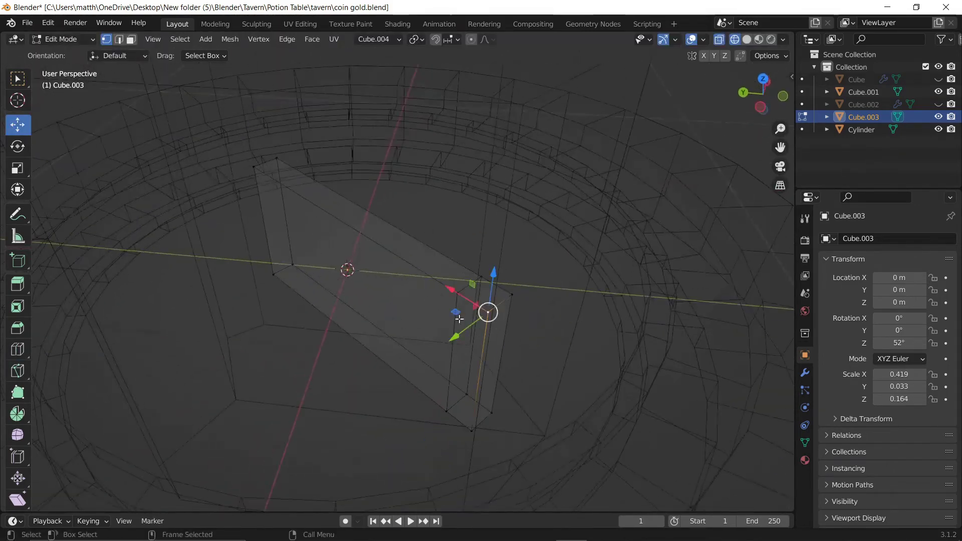
pyautogui.keyDown('shift'); pyautogui.click(511, 295); pyautogui.keyUp('shift')
pyautogui.press('m')
pyautogui.click(504, 300)
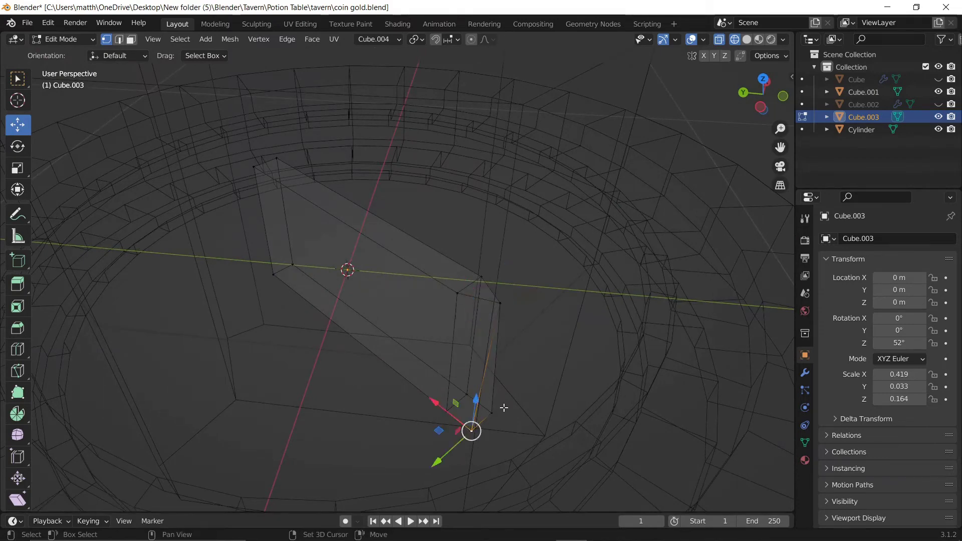
pyautogui.press('m')
pyautogui.click(506, 408)
# - From the top view, shorten the blade's top end and leave Edit Mode
pyautogui.click(762, 78)
pyautogui.keyDown('shift'); pyautogui.moveTo(493, 189); pyautogui.dragTo(485, 264, button='middle'); pyautogui.keyUp('shift')
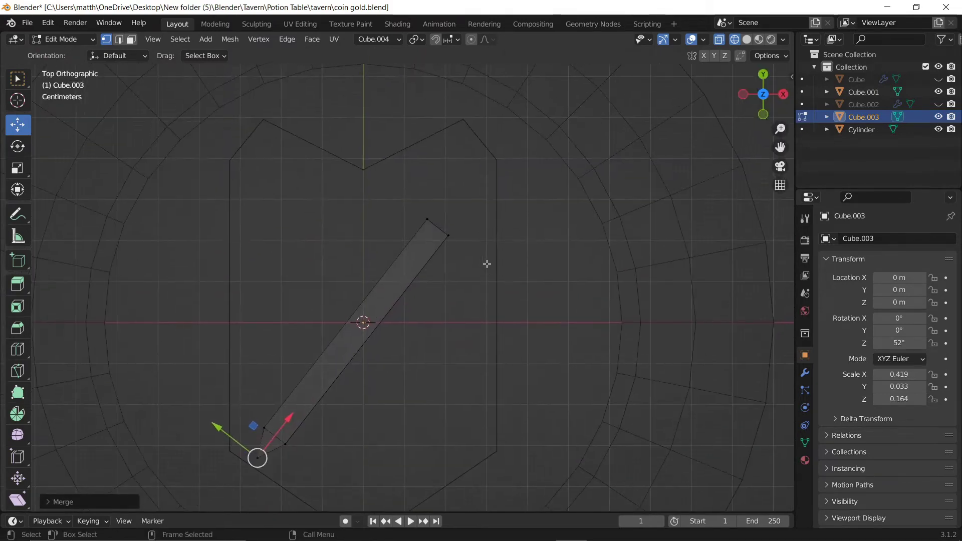
pyautogui.moveTo(399, 205); pyautogui.dragTo(468, 264)
pyautogui.press('g')
pyautogui.press('x')
pyautogui.press('x')
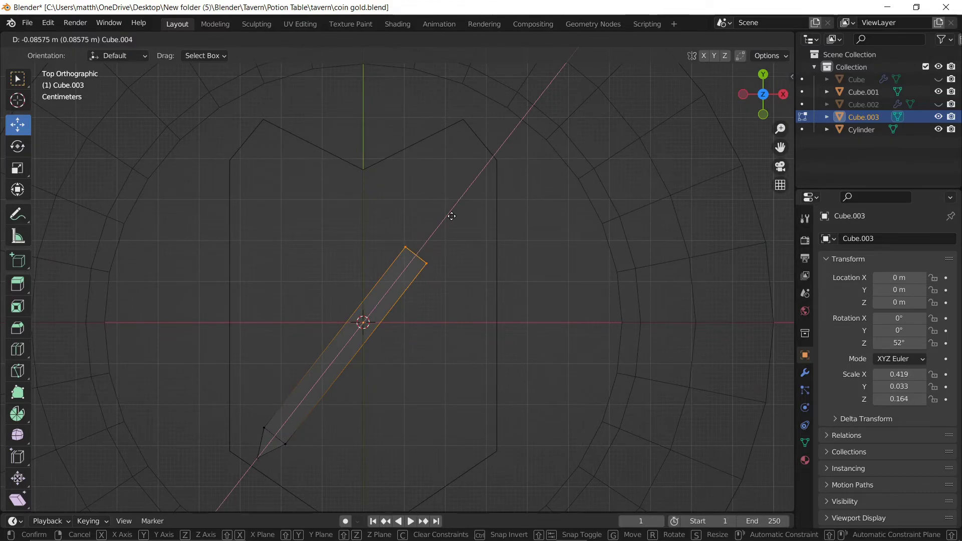
pyautogui.click(457, 232)
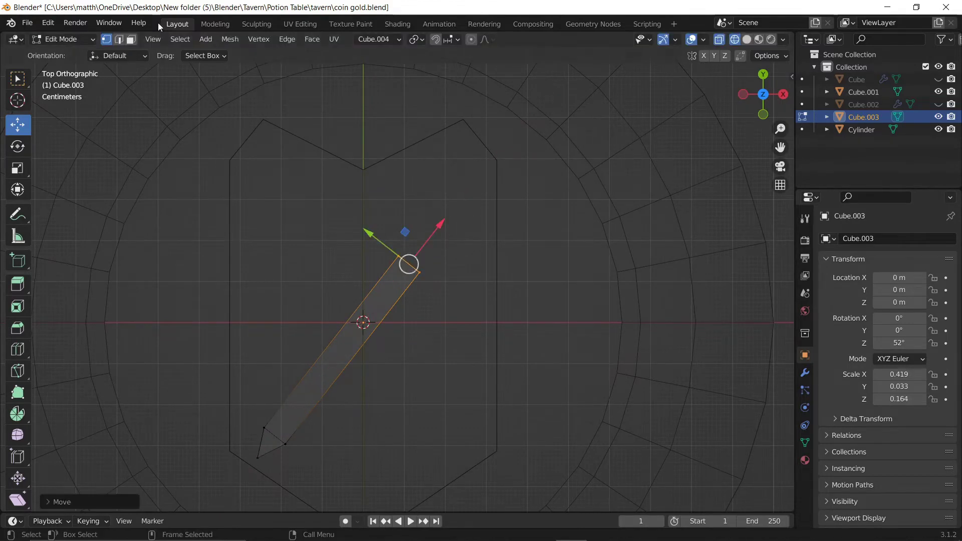
pyautogui.press('Tab')
pyautogui.click(164, 38)
# - Add a new cube and set its Z rotation to 52° to match the blade
pyautogui.click(290, 66)
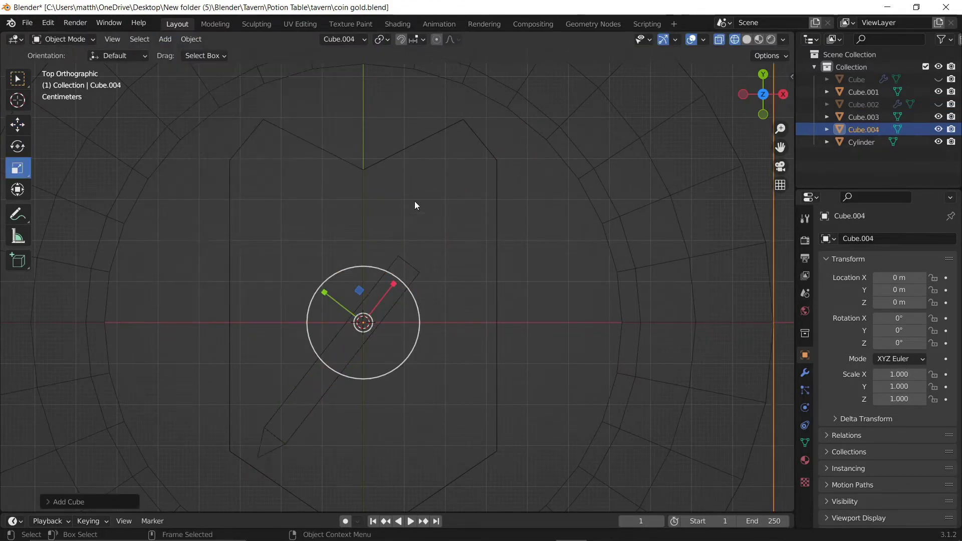
pyautogui.scroll(-3, 394, 290)
pyautogui.click(393, 290)
pyautogui.click(619, 208)
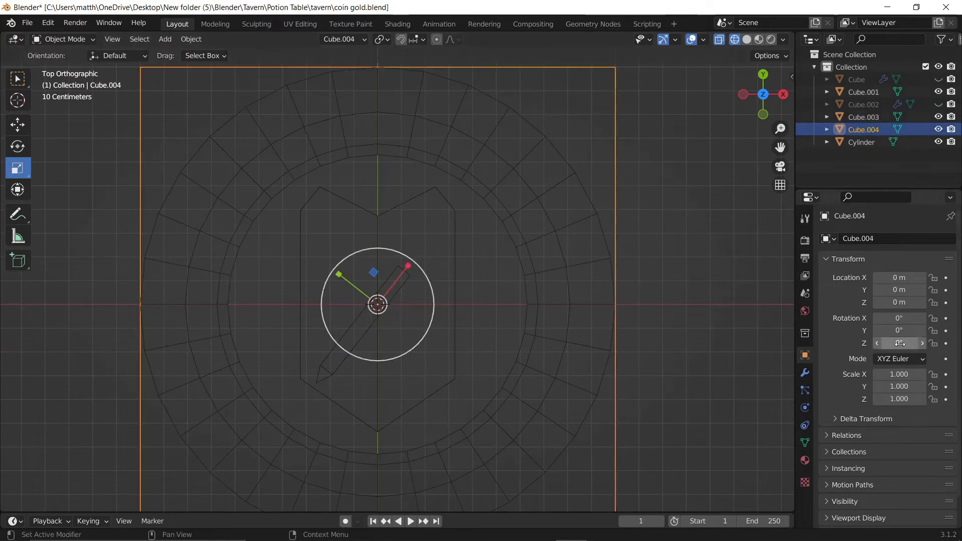
pyautogui.write('52')
pyautogui.press('Return')
# - Shrink the cube to a small block and place it near the blade's upper end
pyautogui.moveTo(417, 307); pyautogui.dragTo(381, 306)
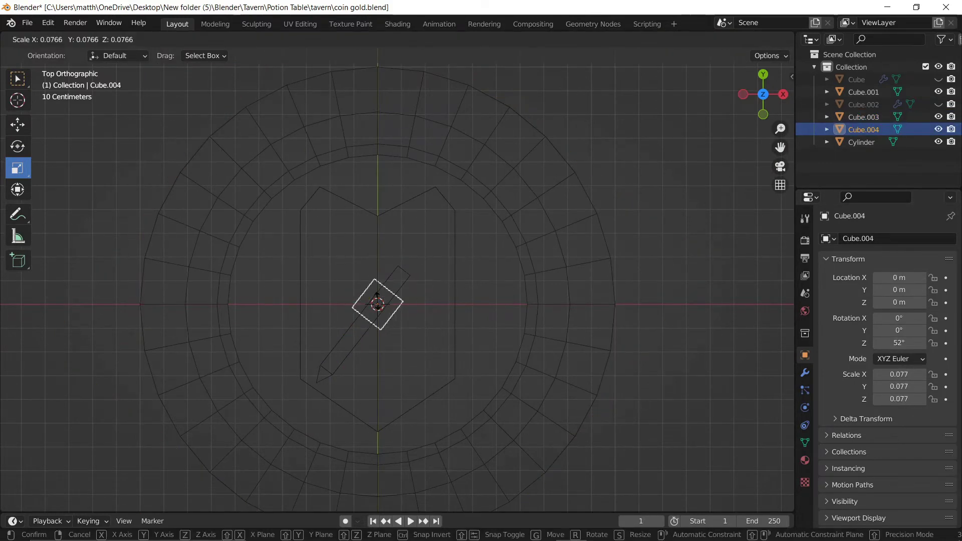
pyautogui.scroll(3, 401, 273)
pyautogui.press('g')
pyautogui.click(461, 198)
# - Scale the block along local X and Y into a thin crossguard spanning the blade
pyautogui.press('s')
pyautogui.press('x')
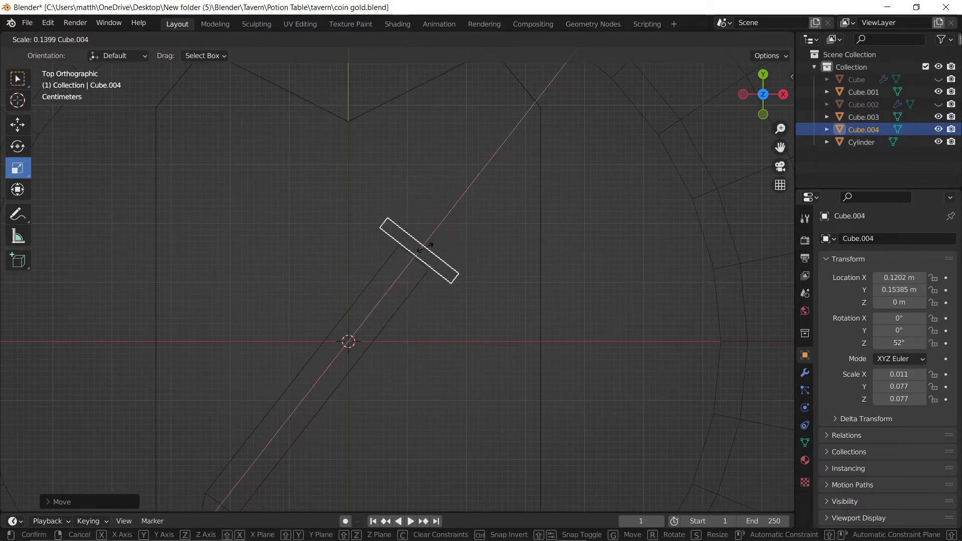
pyautogui.click(425, 245)
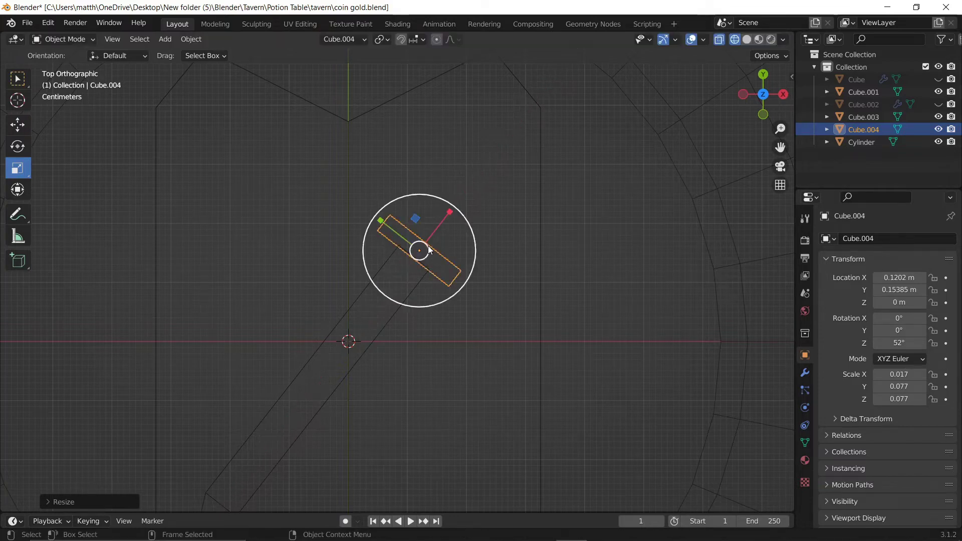
pyautogui.press('s')
pyautogui.press('y')
pyautogui.click(430, 228)
pyautogui.press('s')
pyautogui.press('x')
pyautogui.click(434, 221)
# - Cut an edge loop across the crossguard's middle and select its end edges
pyautogui.press('Tab')
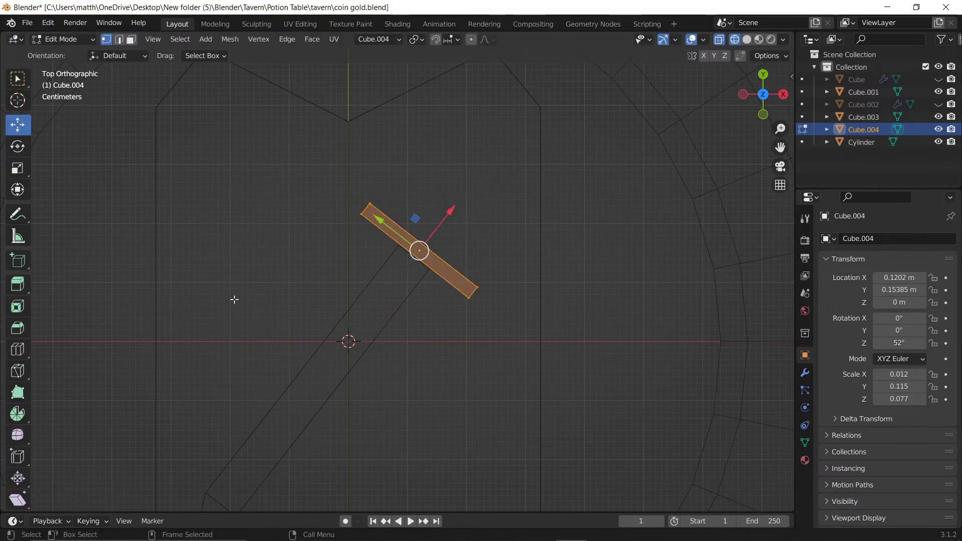
pyautogui.click(17, 350)
pyautogui.click(428, 247)
pyautogui.moveTo(352, 233); pyautogui.dragTo(318, 235, button='middle')
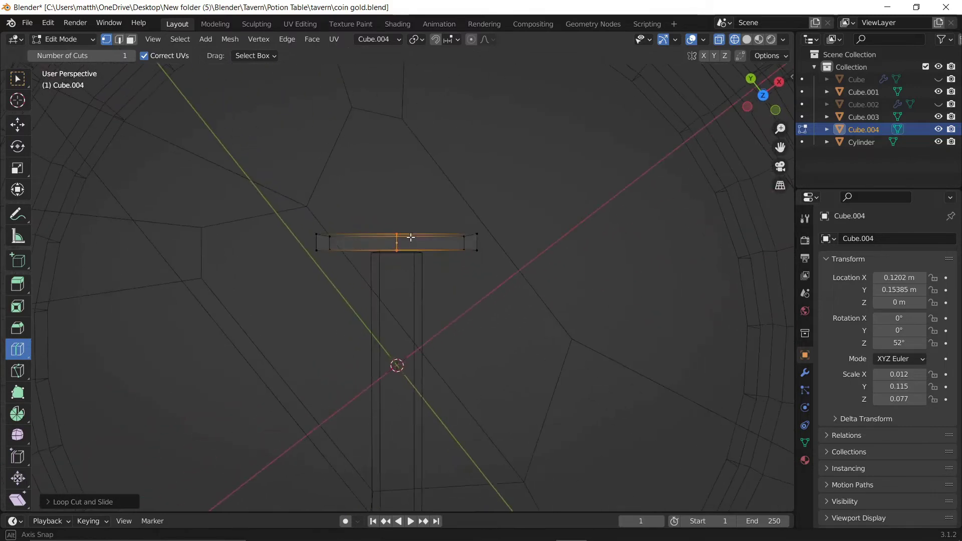
pyautogui.hotkey('shift', 'space')
pyautogui.press('g')
pyautogui.click(762, 95)
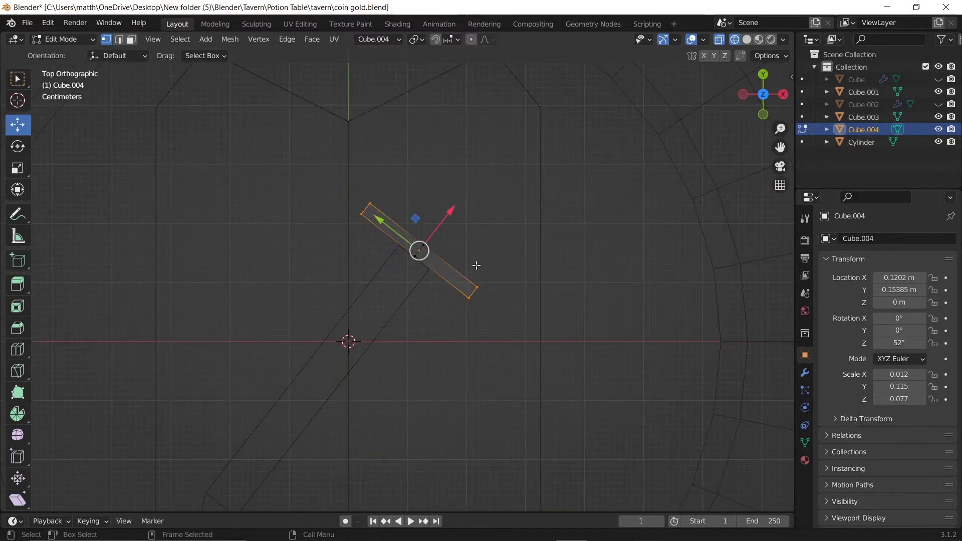
# - Taper the crossguard's ends to points and shift it slightly along the blade
pyautogui.hotkey('shift', 'space')
pyautogui.press('s')
pyautogui.moveTo(440, 226); pyautogui.dragTo(440, 232)
pyautogui.hotkey('shift', 'space')
pyautogui.press('g')
pyautogui.press('g')
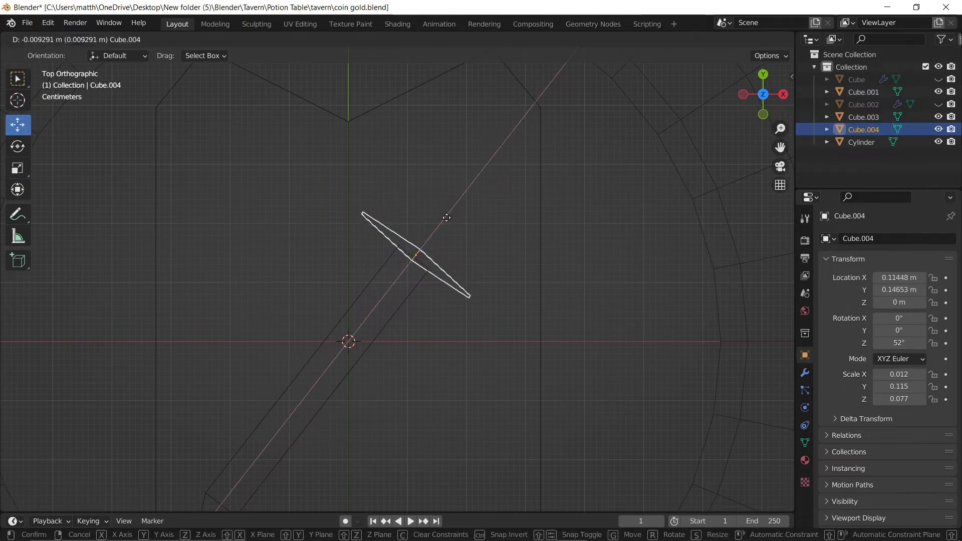
pyautogui.click(454, 221)
# - Add a new cube at the coin centre, rotate it 52° like the blade, and shrink it
pyautogui.click(165, 39)
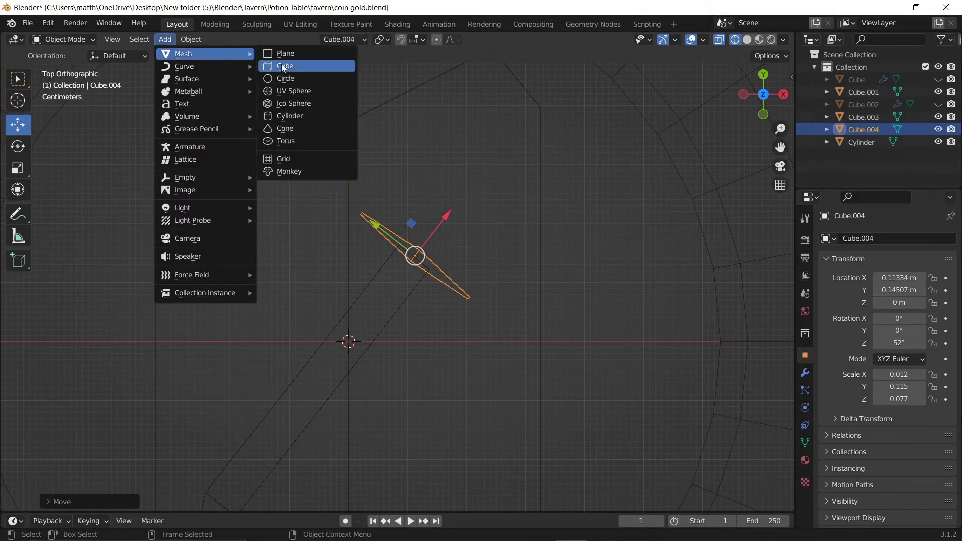
pyautogui.click(286, 66)
pyautogui.scroll(-5, 702, 308)
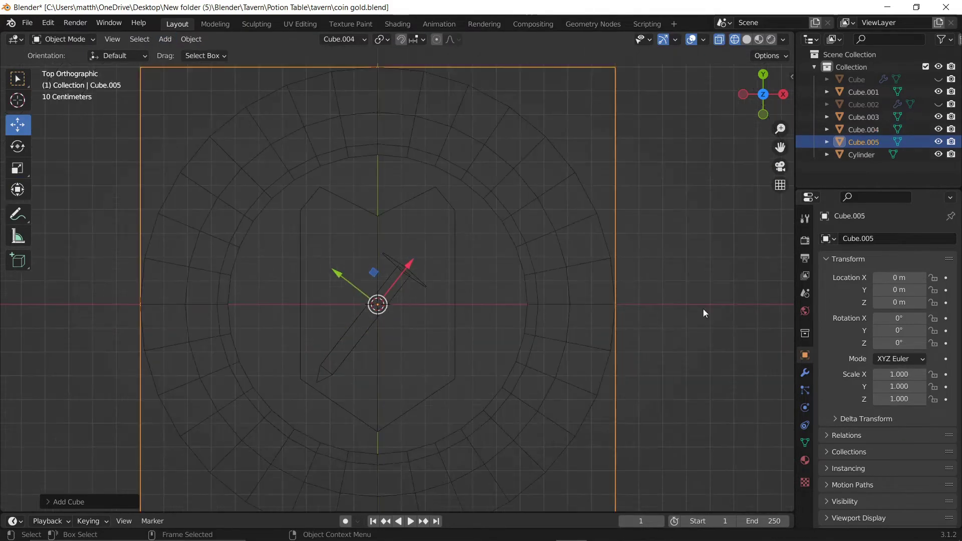
pyautogui.press('Return')
pyautogui.hotkey('shift', 'space')
pyautogui.press('s')
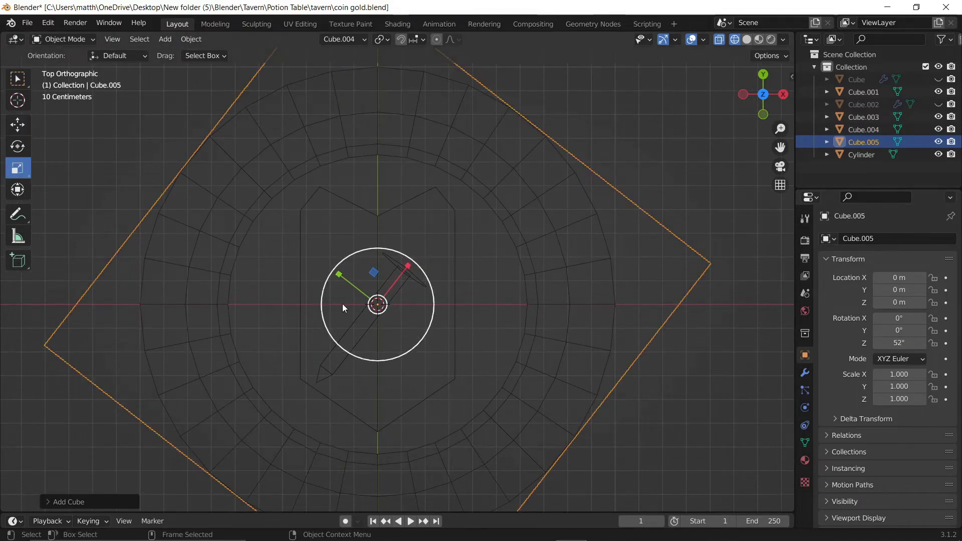
pyautogui.moveTo(342, 304)
pyautogui.mouseDown()
pyautogui.moveTo(394, 312)
pyautogui.moveTo(381, 307)
pyautogui.mouseUp()
pyautogui.scroll(5, 381, 308)
# - Place the small cube beyond the crossguard, thin it, and stretch its end into a long grip
pyautogui.press('g')
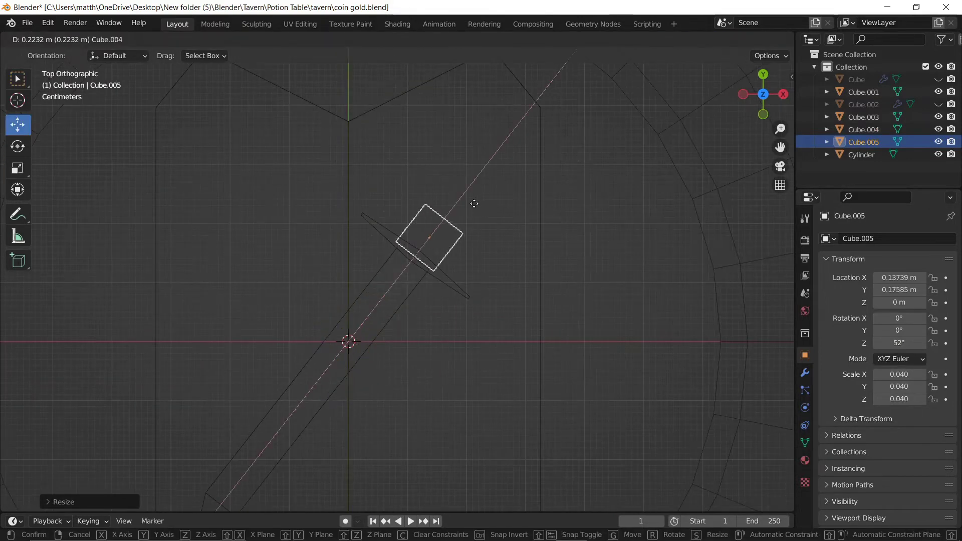
pyautogui.click(463, 253)
pyautogui.moveTo(403, 219); pyautogui.dragTo(421, 226)
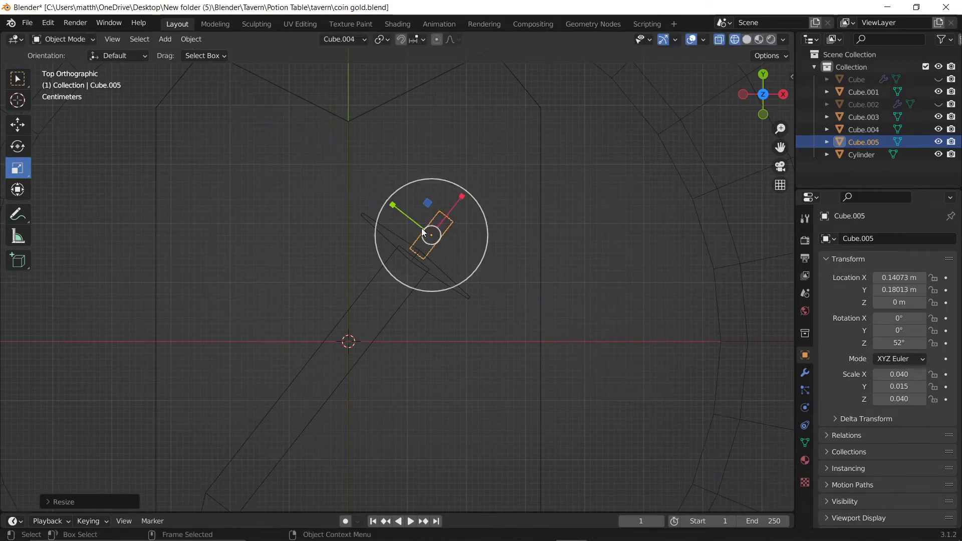
pyautogui.press('Tab')
pyautogui.hotkey('shift', 'space')
pyautogui.press('g')
pyautogui.moveTo(472, 182); pyautogui.dragTo(502, 158)
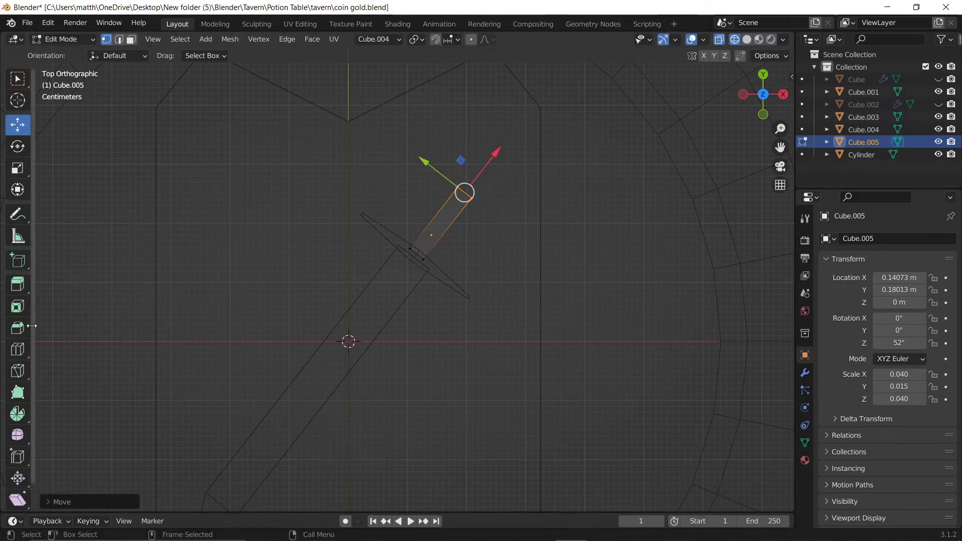
# - Bevel the grip's end edges with 2 segments for a rounded tip
pyautogui.click(17, 327)
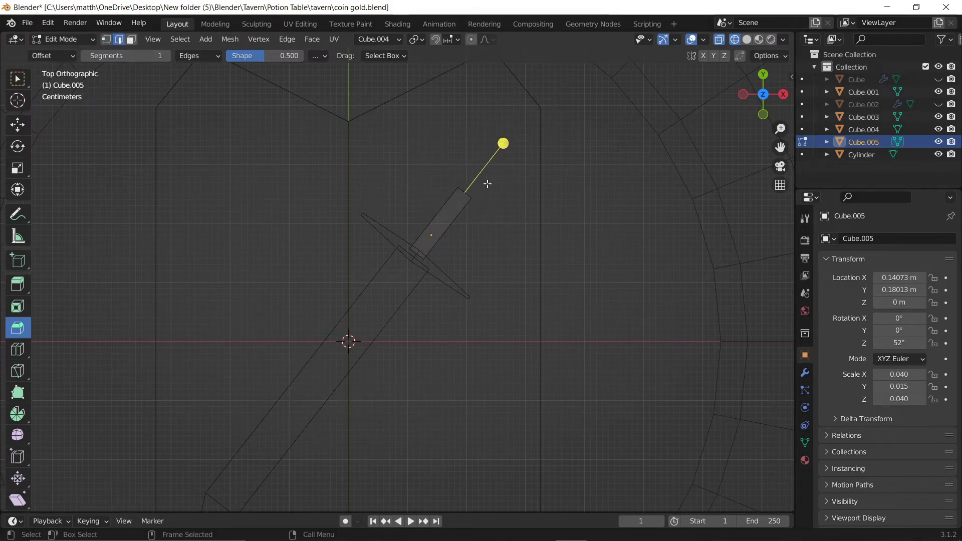
pyautogui.moveTo(503, 143); pyautogui.dragTo(532, 129)
pyautogui.press('c')
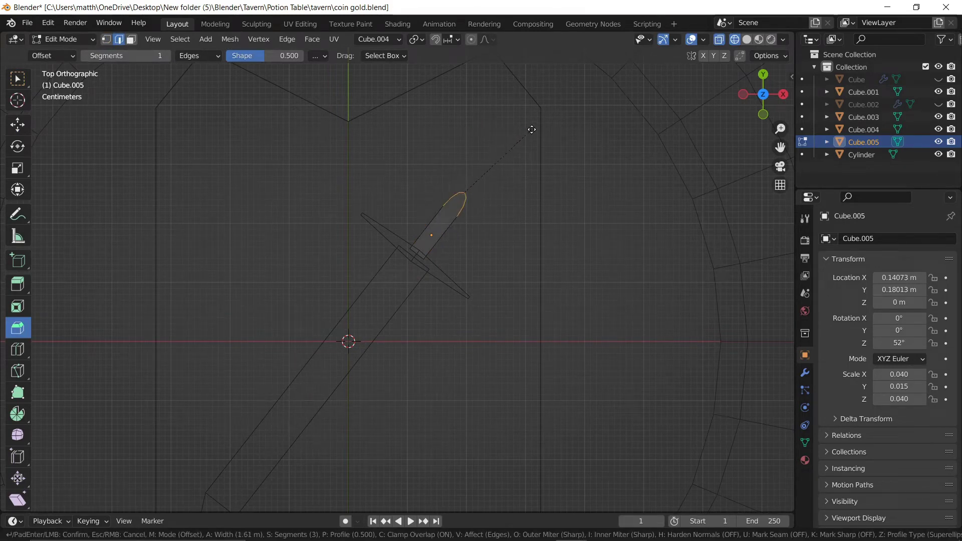
pyautogui.press('Escape')
pyautogui.scroll(-3, 517, 230)
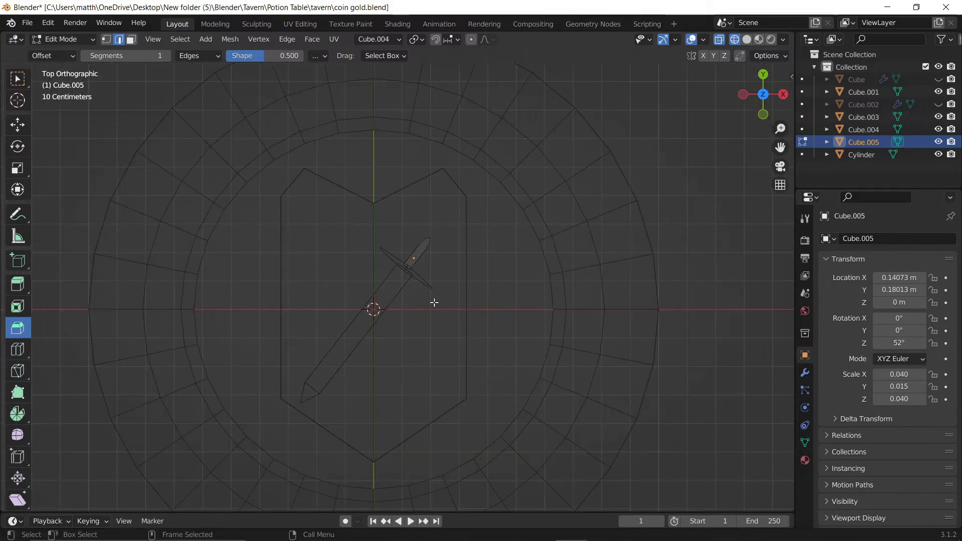
pyautogui.scroll(3, 509, 225)
pyautogui.moveTo(508, 135); pyautogui.dragTo(532, 114)
pyautogui.press('c')
pyautogui.scroll(1, 536, 110)
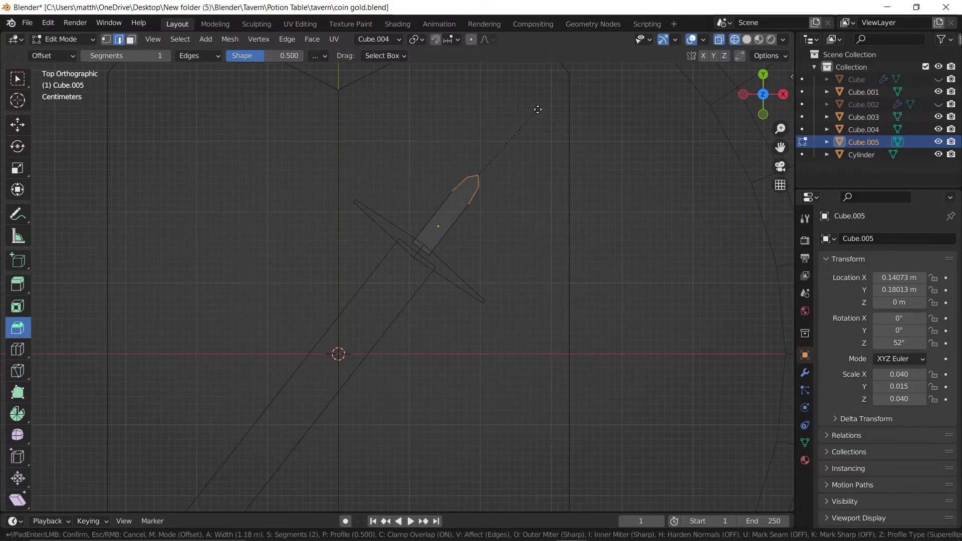
pyautogui.click(531, 113)
pyautogui.scroll(-4, 501, 276)
# - Back in Object Mode, select the sword blade Cube.003 and copy it
pyautogui.press('Tab')
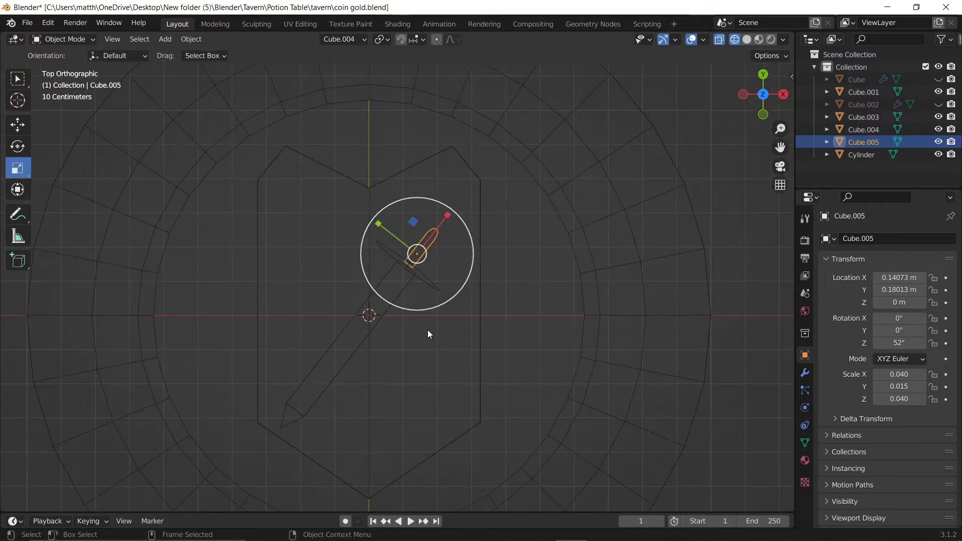
pyautogui.click(427, 330)
pyautogui.click(413, 273)
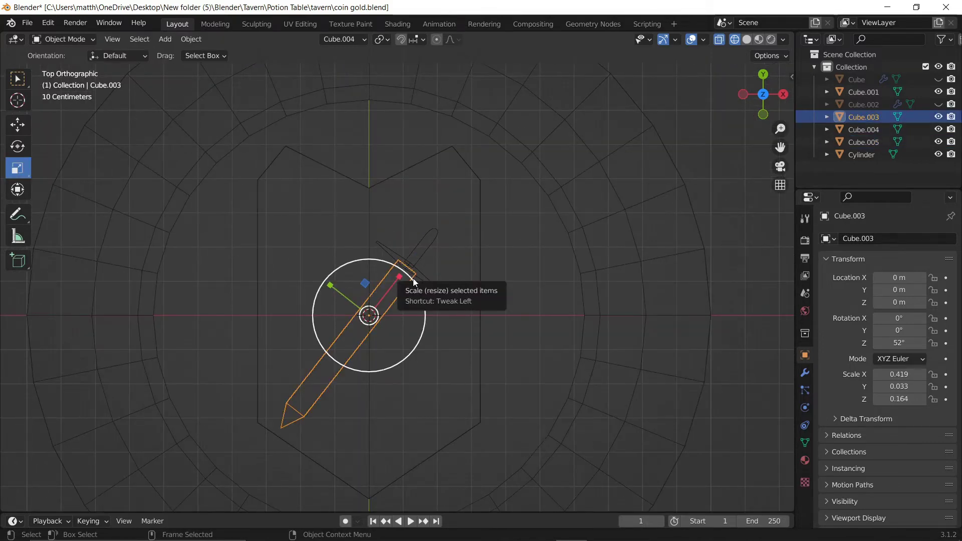
pyautogui.hotkey('shift', 'space')
pyautogui.press('g')
pyautogui.hotkey('ctrl', 'c')
# - Paste the blade copy and try Z rotations of -52° and 131° before settling on 52°
pyautogui.hotkey('ctrl', 'v')
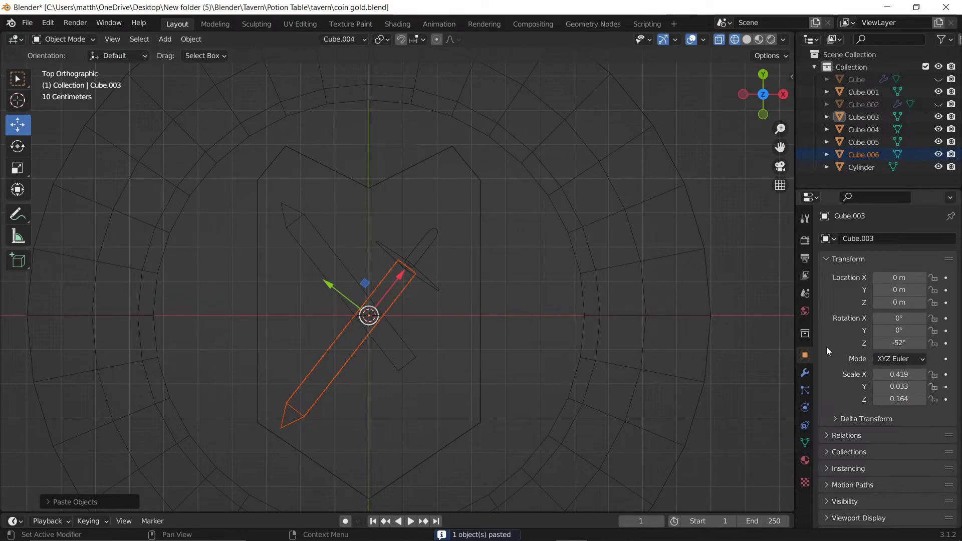
pyautogui.press('-')
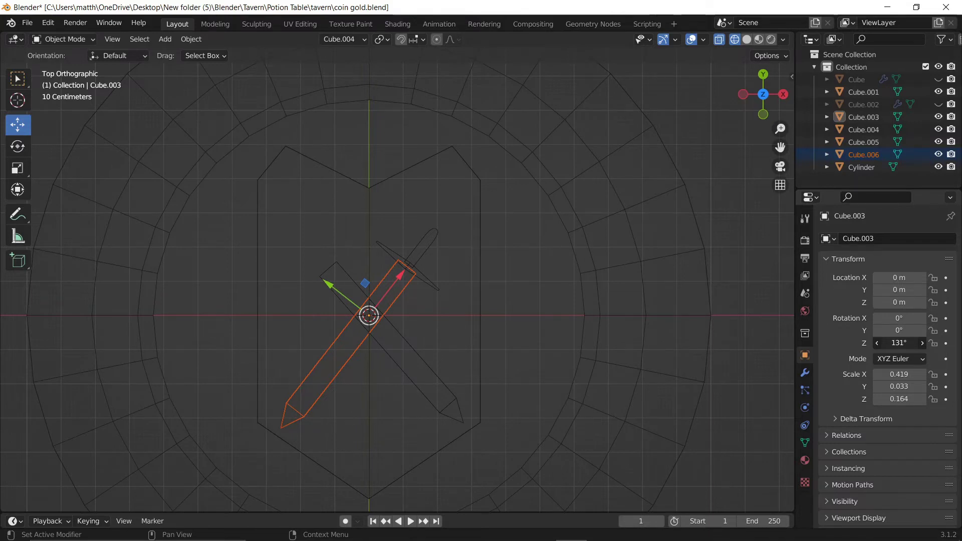
pyautogui.scroll(2, 474, 353)
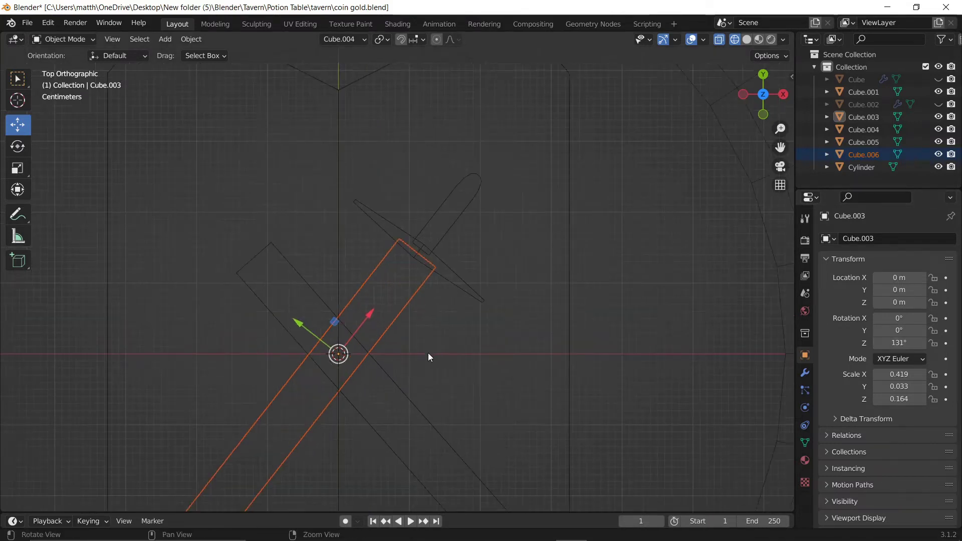
pyautogui.scroll(1, 428, 352)
pyautogui.scroll(1, 431, 338)
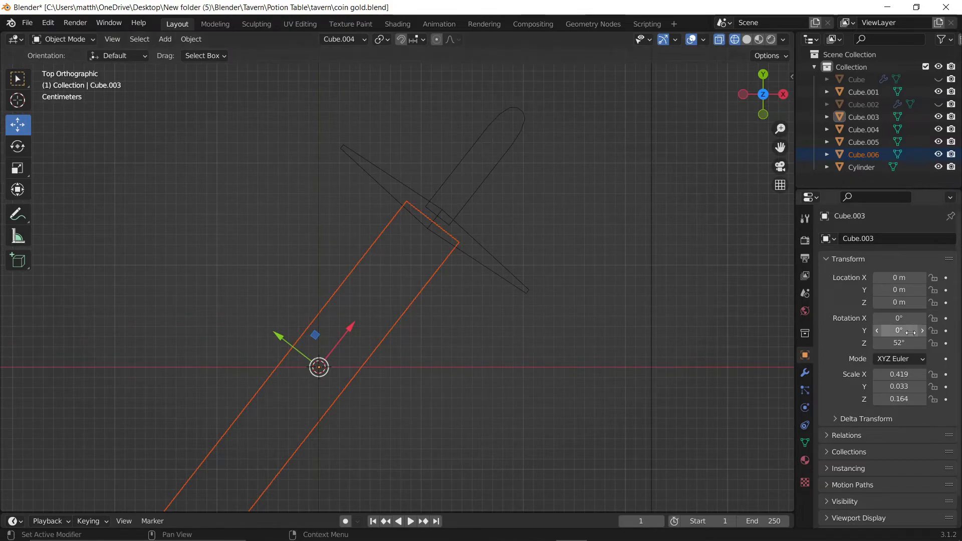
pyautogui.scroll(-2, 390, 339)
pyautogui.scroll(-2, 407, 338)
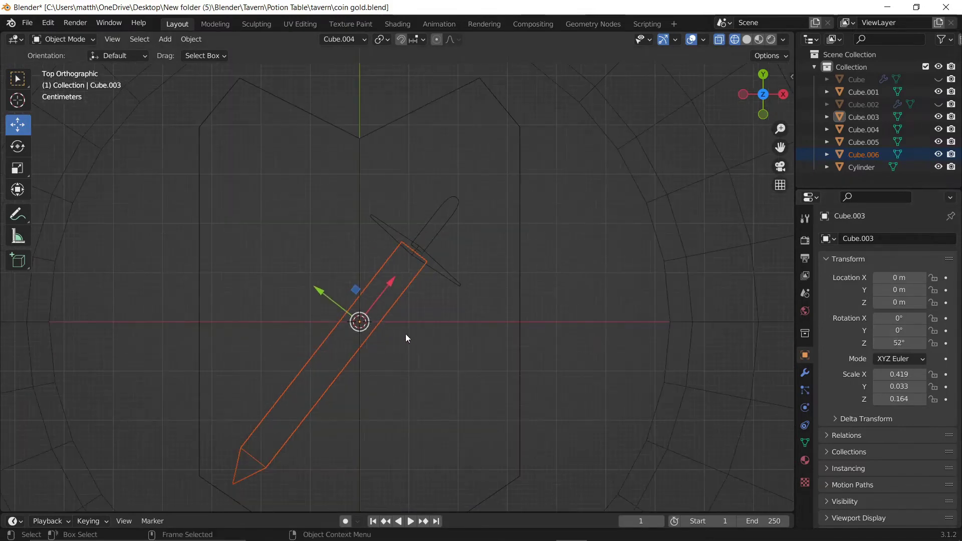
# - Give the sword blade an X-axis Mirror modifier centred on the shield Cube.001
pyautogui.click(863, 117)
pyautogui.click(804, 372)
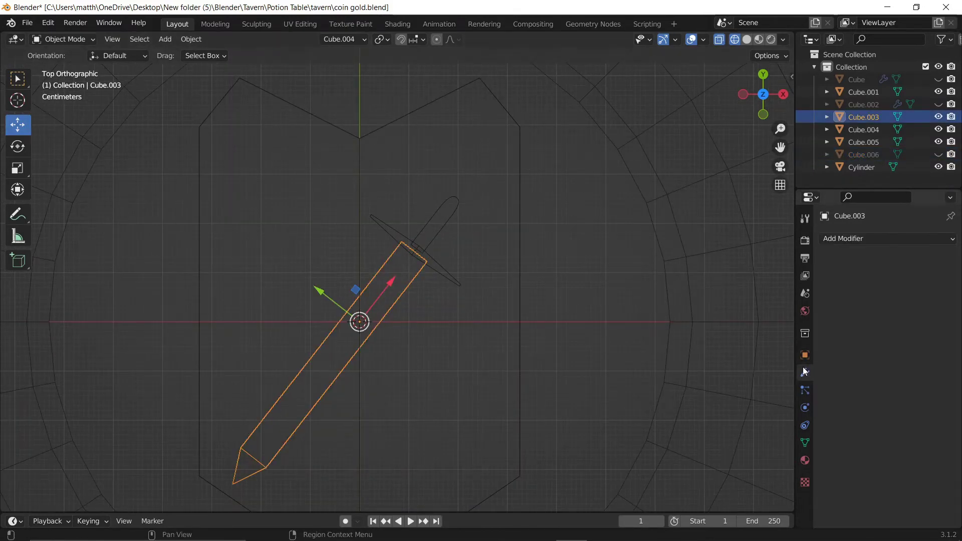
pyautogui.click(843, 239)
pyautogui.click(721, 383)
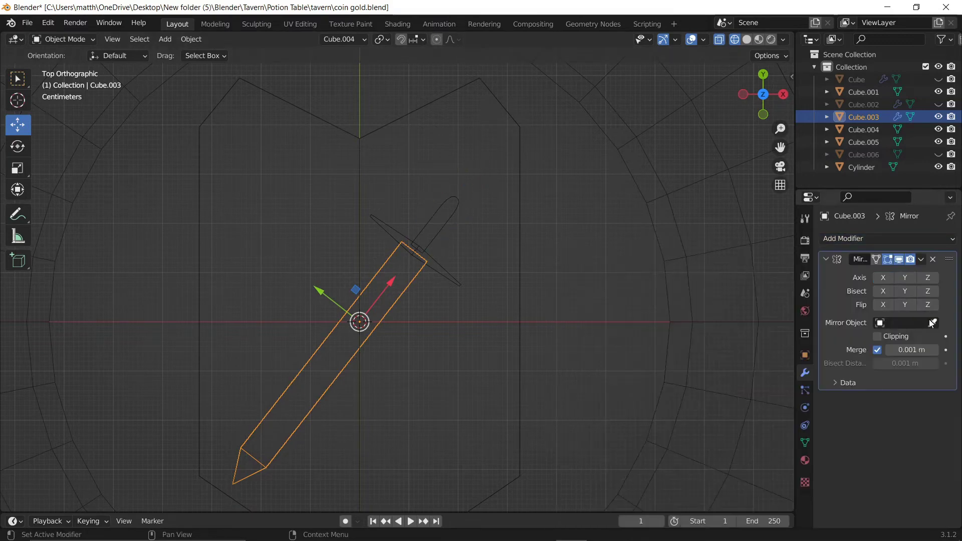
pyautogui.click(903, 278)
pyautogui.click(882, 278)
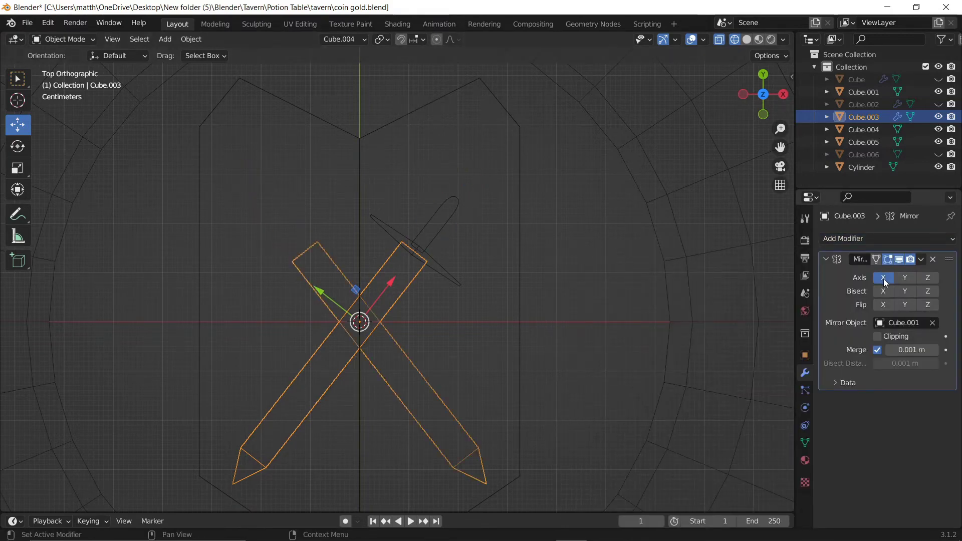
# - Add Mirror modifiers to the crossguard and grip, picking Cube.001 as the mirror object
pyautogui.click(445, 272)
pyautogui.click(840, 238)
pyautogui.click(713, 381)
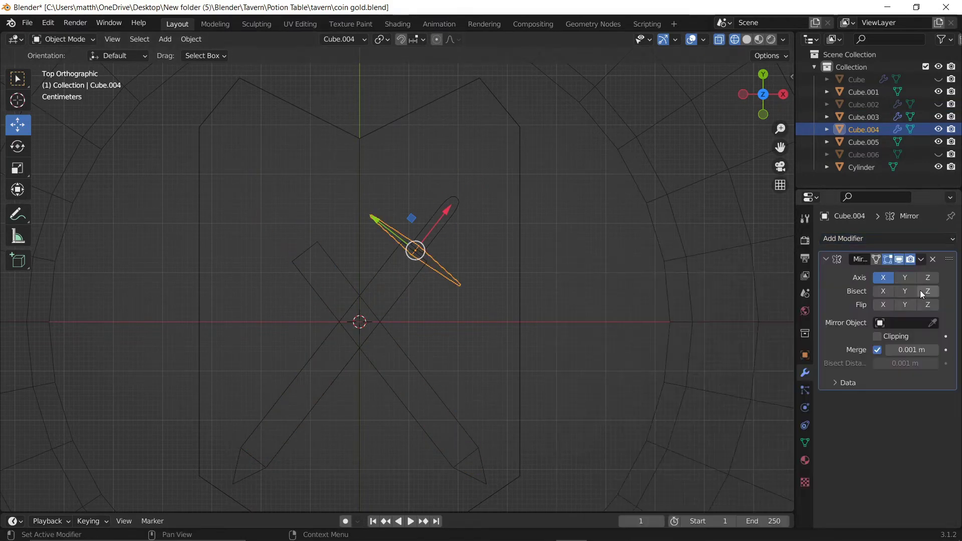
pyautogui.click(453, 216)
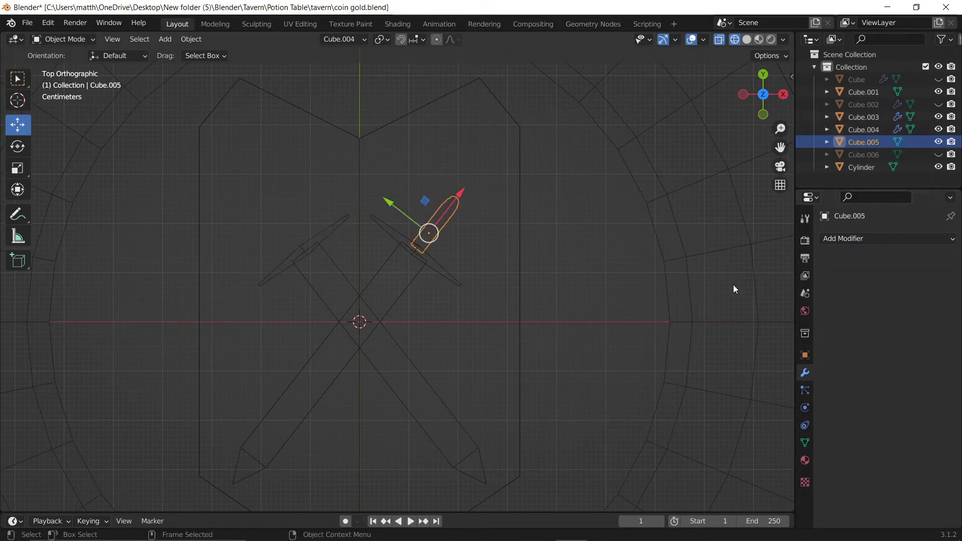
pyautogui.click(847, 238)
pyautogui.click(715, 384)
pyautogui.click(932, 323)
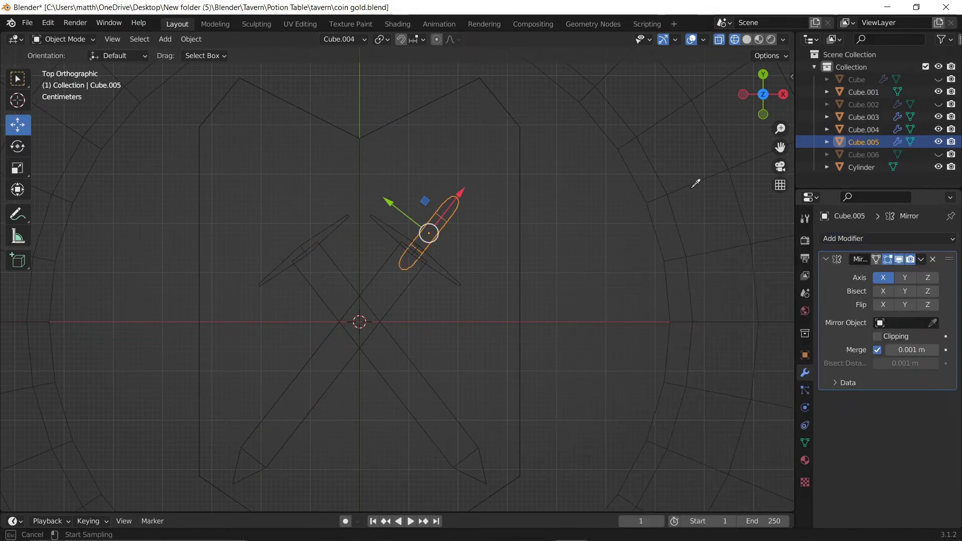
pyautogui.click(510, 253)
pyautogui.press('Home')
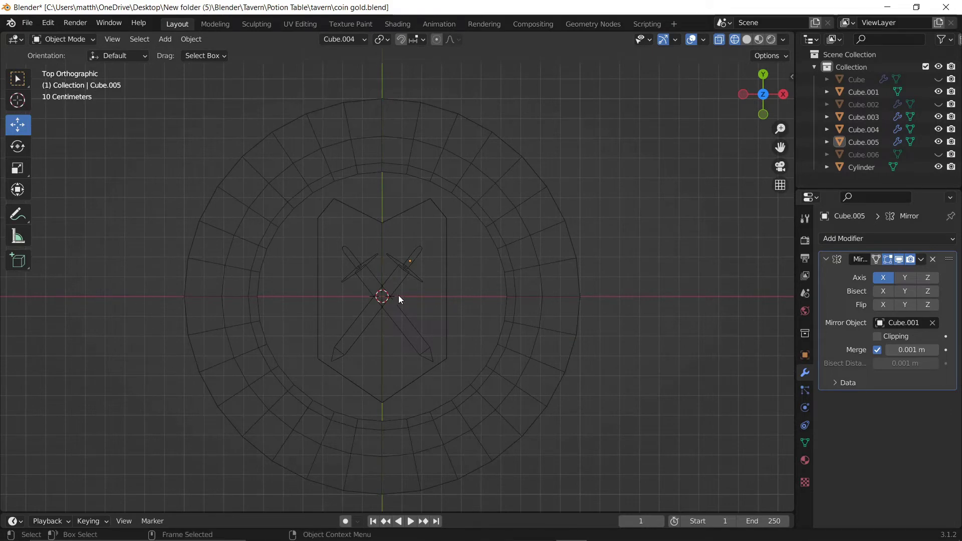
# - Box-select the blade, crossguard and grip and move them about 0.065 m up in Global orientation
pyautogui.click(368, 278)
pyautogui.moveTo(466, 335); pyautogui.dragTo(255, 215)
pyautogui.scroll(4, 354, 257)
pyautogui.scroll(1, 357, 144)
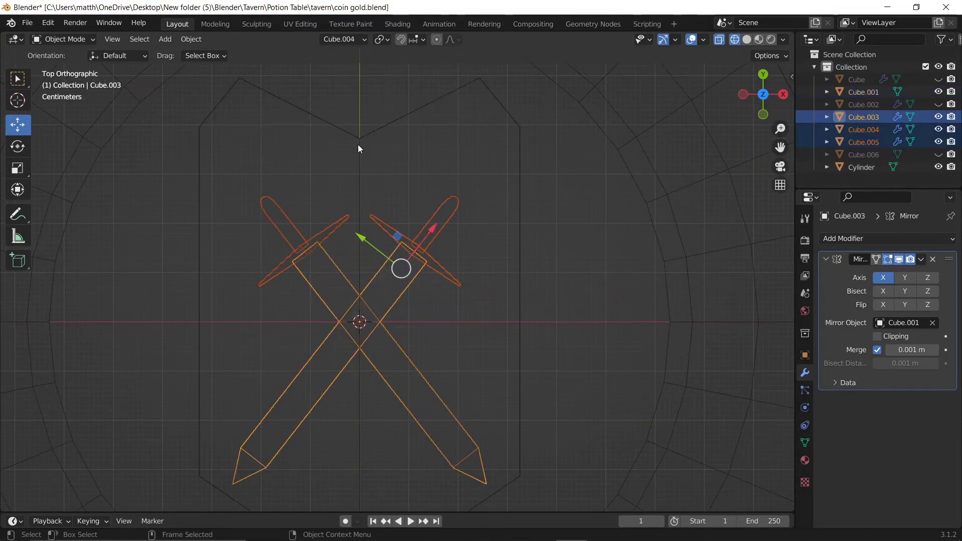
pyautogui.click(350, 40)
pyautogui.click(323, 80)
pyautogui.moveTo(401, 215); pyautogui.dragTo(403, 187)
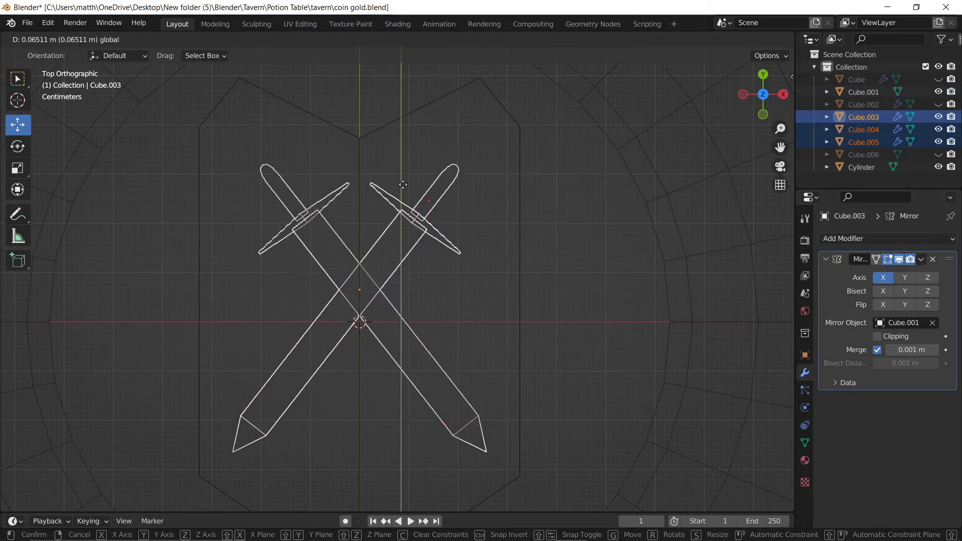
# - Enlarge the crossed swords slightly and view the coin in Solid shading
pyautogui.hotkey('shift', 'space')
pyautogui.press('s')
pyautogui.moveTo(376, 240); pyautogui.dragTo(372, 242)
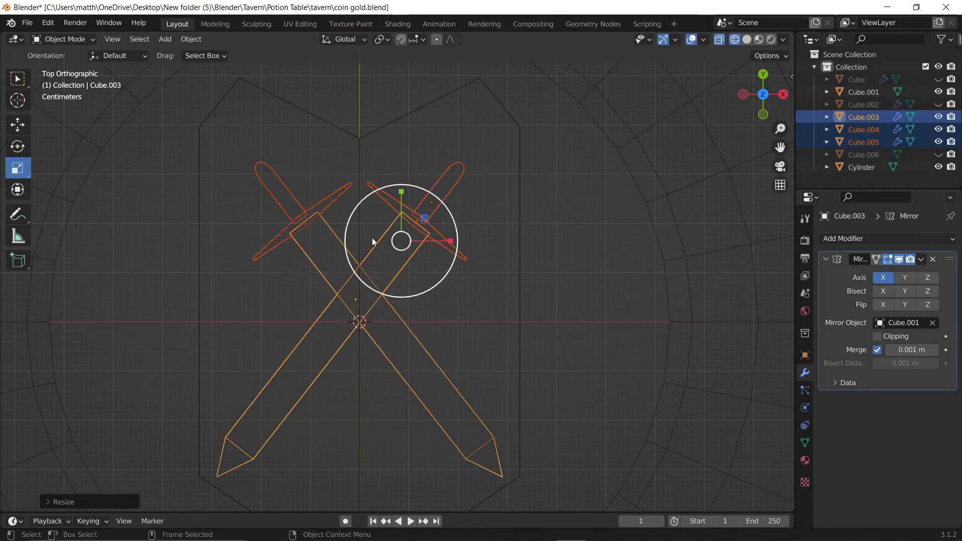
pyautogui.click(747, 39)
pyautogui.moveTo(626, 100); pyautogui.dragTo(532, 136, button='middle')
pyautogui.click(431, 187)
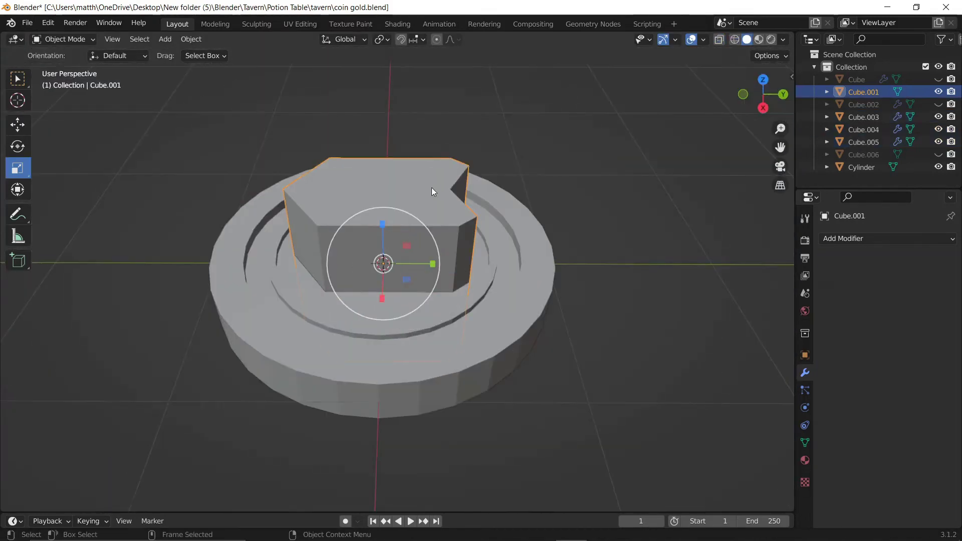
# - From the right side view, flatten the shield along its height and raise it, using X-ray
pyautogui.click(761, 109)
pyautogui.moveTo(383, 232); pyautogui.dragTo(384, 268)
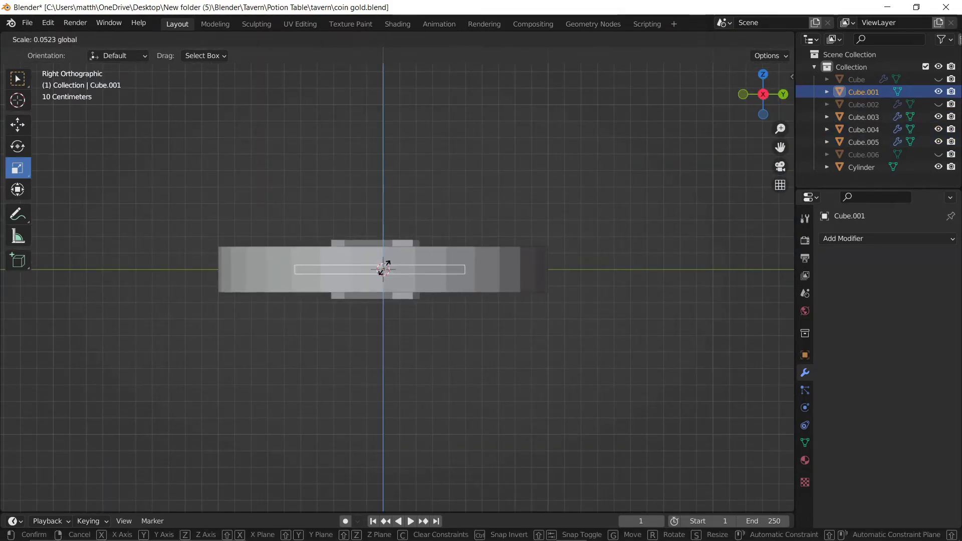
pyautogui.click(384, 267)
pyautogui.moveTo(384, 267)
pyautogui.mouseDown(button='middle')
pyautogui.moveTo(471, 242)
pyautogui.moveTo(455, 233)
pyautogui.mouseUp(button='middle')
pyautogui.click(762, 93)
pyautogui.hotkey('shift', 'z')
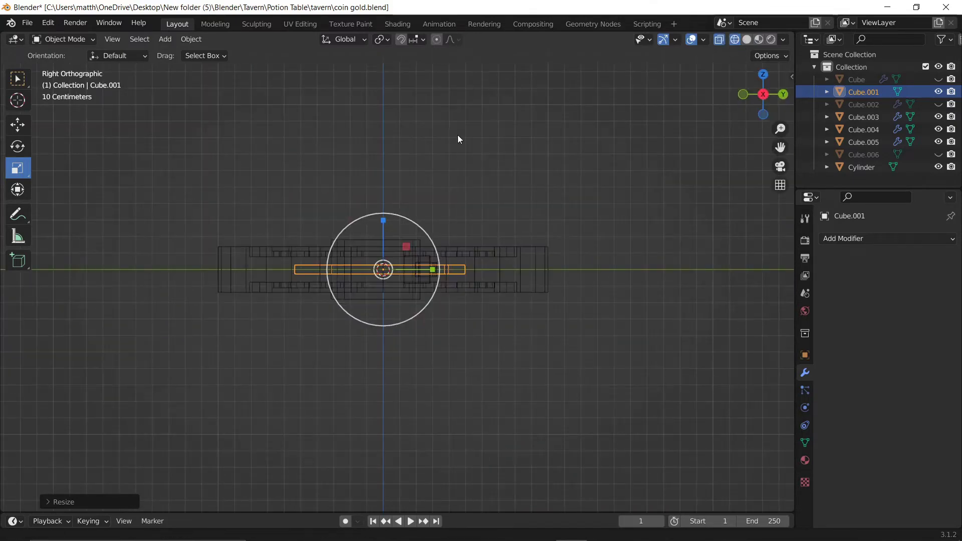
pyautogui.scroll(3, 465, 128)
pyautogui.hotkey('shift', 'space')
pyautogui.press('g')
pyautogui.moveTo(389, 201); pyautogui.dragTo(399, 178)
pyautogui.moveTo(400, 178)
pyautogui.mouseDown(button='middle')
pyautogui.moveTo(406, 173)
pyautogui.moveTo(426, 206)
pyautogui.moveTo(441, 202)
pyautogui.mouseUp(button='middle')
# - Flatten the sword blade vertically, then add the crossguard and grip to the selection
pyautogui.click(440, 203)
pyautogui.click(774, 94)
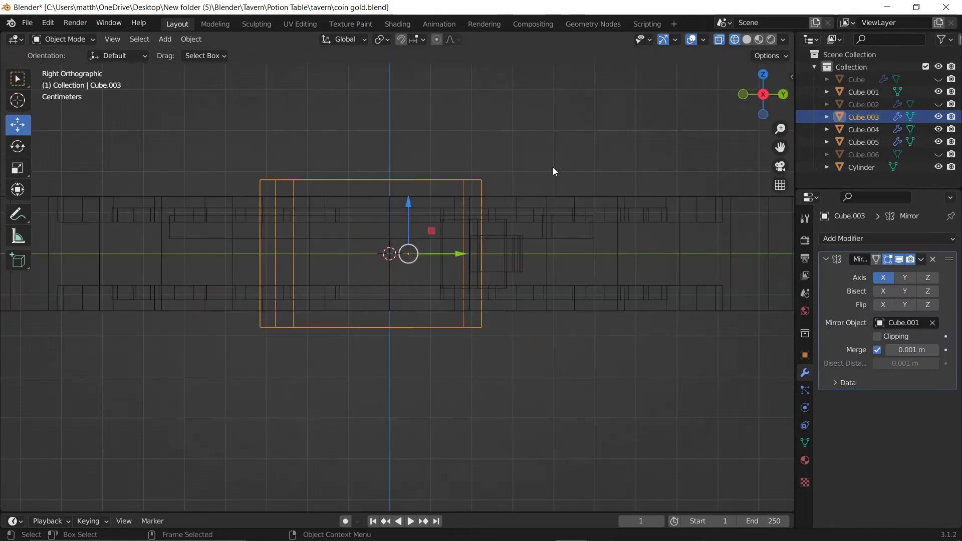
pyautogui.hotkey('shift', 'space')
pyautogui.press('s')
pyautogui.moveTo(409, 216)
pyautogui.mouseDown()
pyautogui.moveTo(412, 233)
pyautogui.moveTo(413, 172)
pyautogui.mouseUp()
pyautogui.hotkey('shift', 'space')
pyautogui.press('g')
pyautogui.click(501, 255)
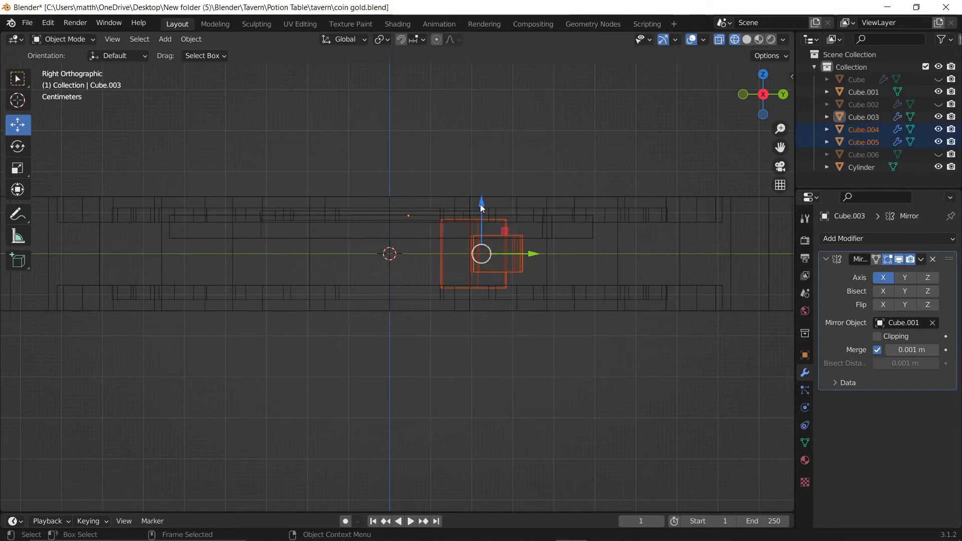
# - In Edit Mode, squash the sword parts' bottom edges vertically and raise them slightly
pyautogui.press('KP_Decimal')
pyautogui.press('Tab')
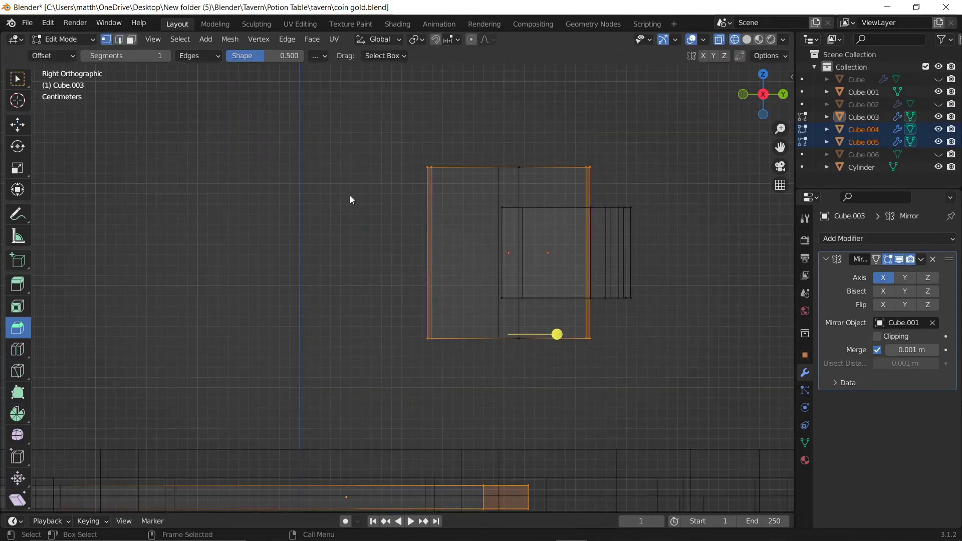
pyautogui.moveTo(337, 258); pyautogui.dragTo(692, 388)
pyautogui.hotkey('shift', 'space')
pyautogui.press('s')
pyautogui.moveTo(563, 287); pyautogui.dragTo(562, 311)
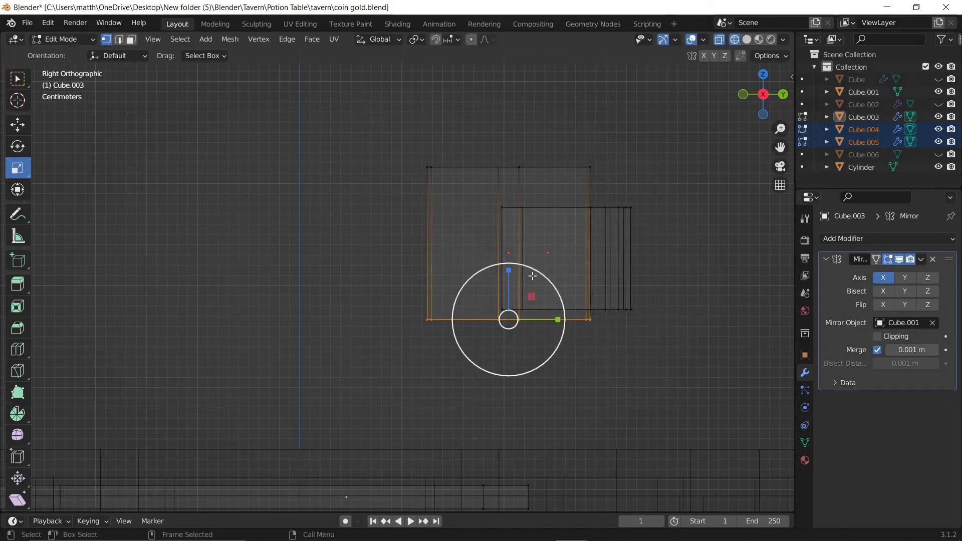
pyautogui.hotkey('shift', 'space')
pyautogui.press('g')
pyautogui.moveTo(508, 296); pyautogui.dragTo(515, 151)
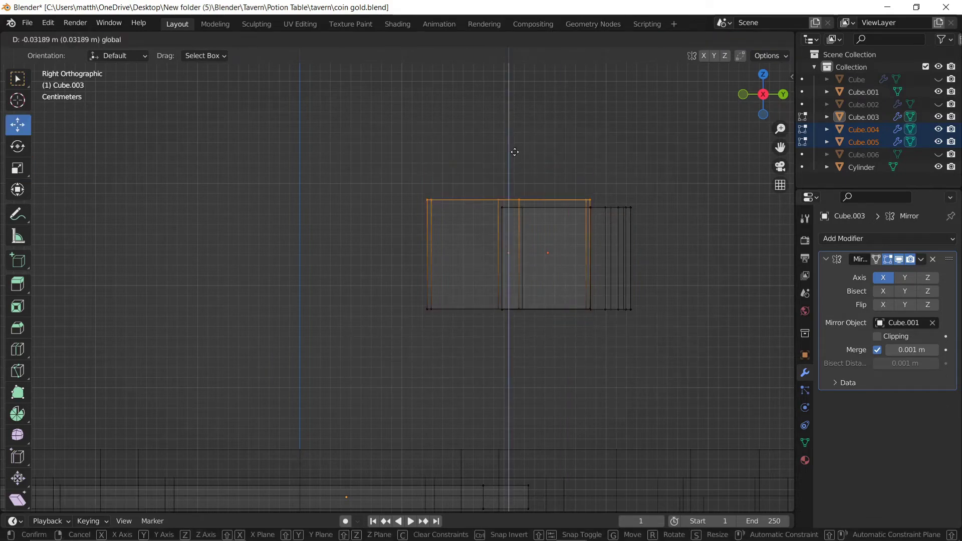
# - Select all of the sword mesh and lower it along Z onto the coin face
pyautogui.moveTo(322, 128); pyautogui.dragTo(719, 412)
pyautogui.keyDown('shift'); pyautogui.moveTo(583, 346); pyautogui.dragTo(564, 221, button='middle'); pyautogui.keyUp('shift')
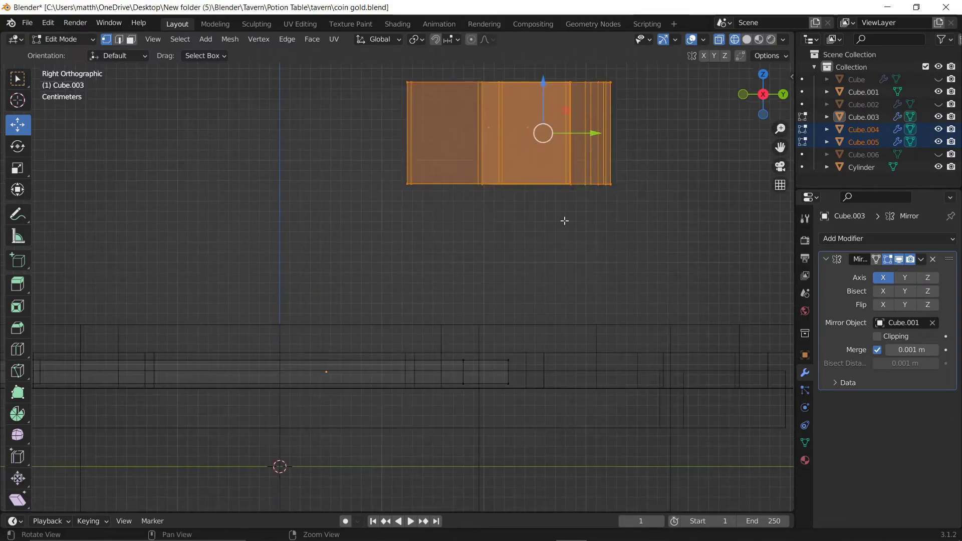
pyautogui.moveTo(541, 80)
pyautogui.mouseDown()
pyautogui.moveTo(555, 277)
pyautogui.moveTo(549, 320)
pyautogui.mouseUp()
pyautogui.press('Tab')
pyautogui.moveTo(549, 321); pyautogui.dragTo(651, 225, button='middle')
pyautogui.scroll(-3, 706, 178)
# - Apply the shield's rotation and bevel its outline edges
pyautogui.scroll(-2, 604, 302)
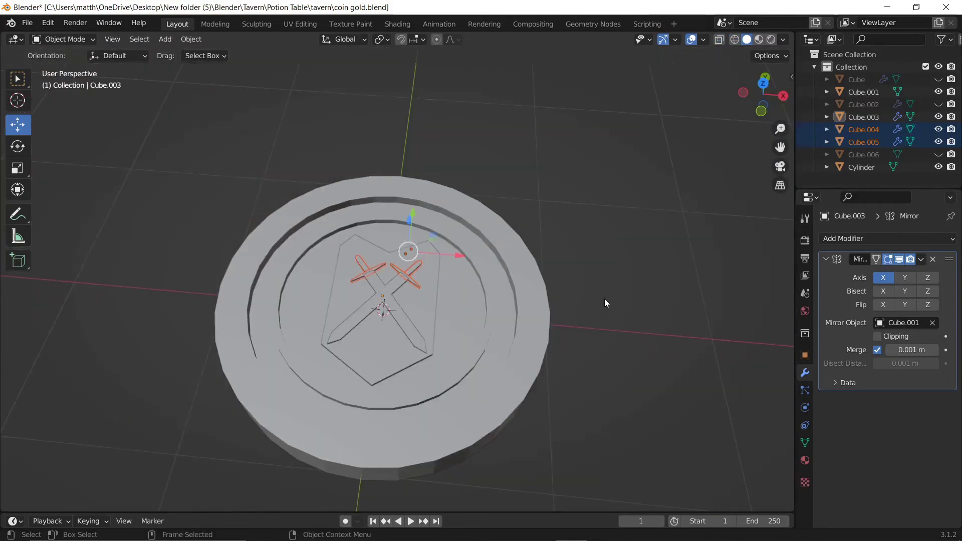
pyautogui.moveTo(604, 302)
pyautogui.mouseDown(button='middle')
pyautogui.moveTo(614, 313)
pyautogui.moveTo(630, 283)
pyautogui.mouseUp(button='middle')
pyautogui.click(375, 305)
pyautogui.press('Tab')
pyautogui.scroll(5, 383, 268)
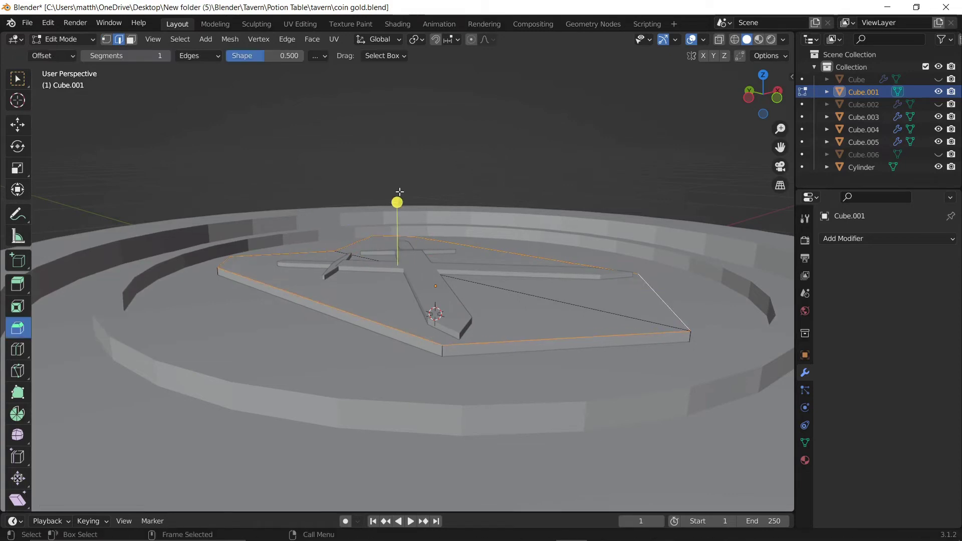
pyautogui.press('Tab')
pyautogui.hotkey('ctrl', 'a')
pyautogui.click(399, 206)
pyautogui.press('Tab')
pyautogui.hotkey('ctrl', 'b')
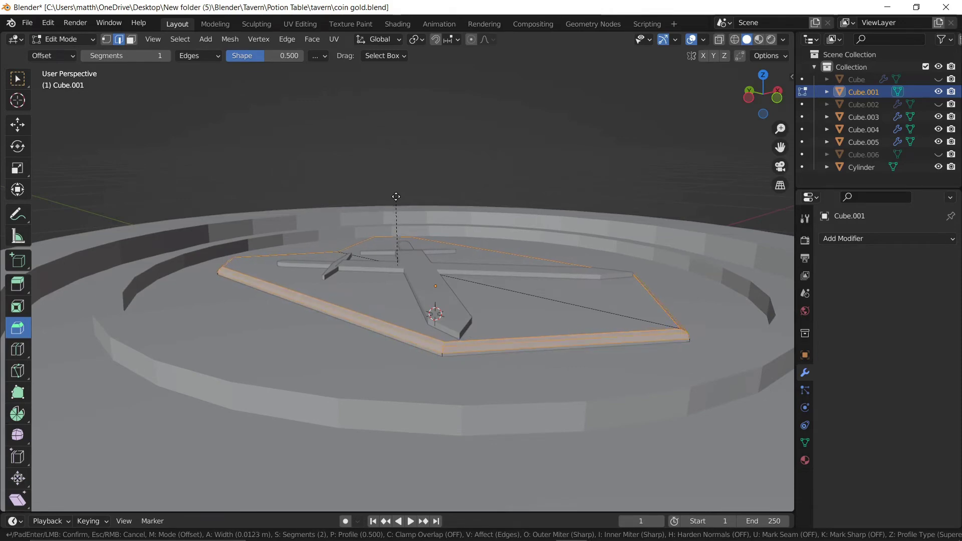
pyautogui.press('Escape')
pyautogui.press('Tab')
# - Select both swords and the crossguard pieces and move them to a new position
pyautogui.scroll(-5, 492, 269)
pyautogui.moveTo(492, 270); pyautogui.dragTo(608, 356, button='middle')
pyautogui.scroll(5, 377, 297)
pyautogui.click(355, 289)
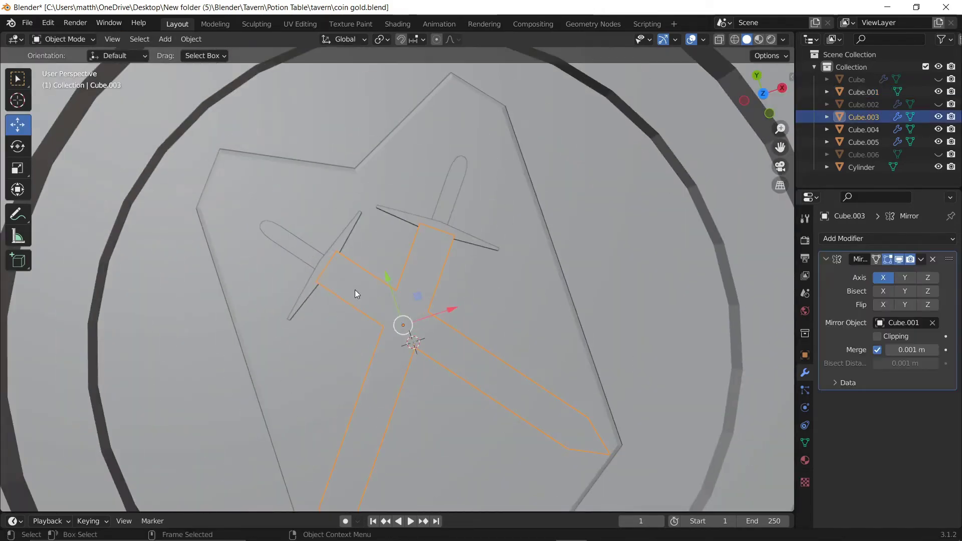
pyautogui.keyDown('shift'); pyautogui.click(442, 209); pyautogui.keyUp('shift')
pyautogui.keyDown('shift'); pyautogui.click(419, 194); pyautogui.keyUp('shift')
pyautogui.press('g')
pyautogui.click(417, 178)
pyautogui.scroll(-5, 416, 178)
pyautogui.moveTo(416, 178); pyautogui.dragTo(508, 323, button='middle')
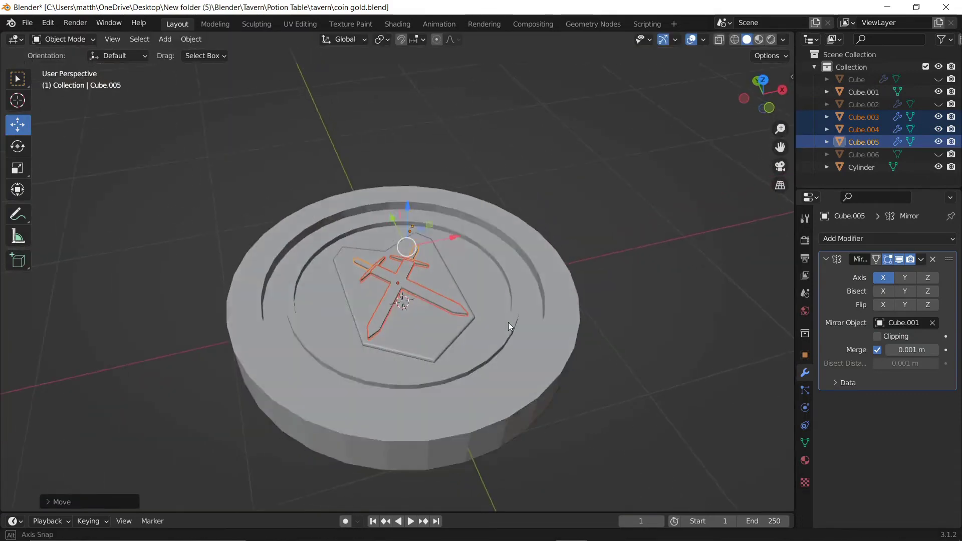
pyautogui.scroll(5, 508, 322)
# - Select the first sword together with its crossguard and inspect their meshes
pyautogui.click(407, 308)
pyautogui.press('Tab')
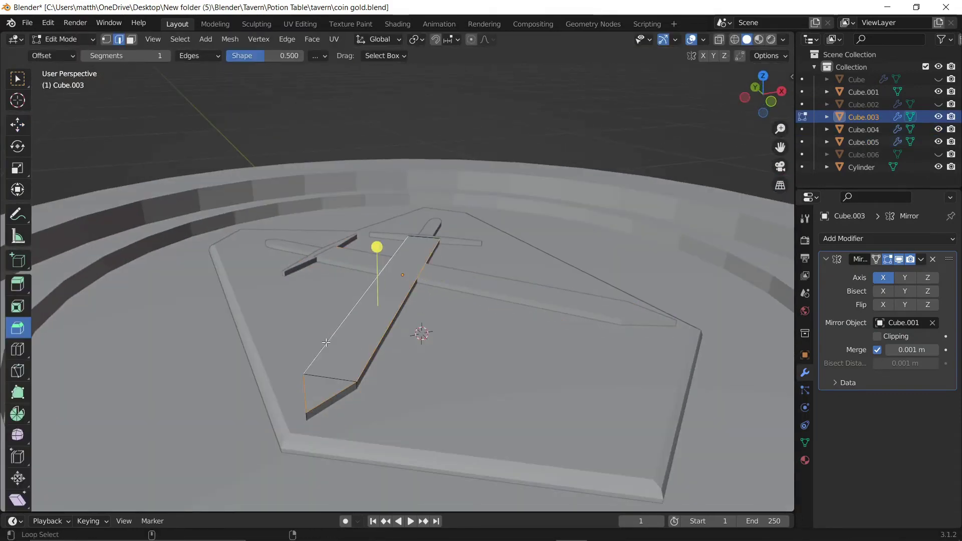
pyautogui.scroll(-3, 326, 342)
pyautogui.moveTo(326, 342); pyautogui.dragTo(483, 302, button='middle')
pyautogui.press('Tab')
pyautogui.keyDown('shift'); pyautogui.click(528, 302); pyautogui.keyUp('shift')
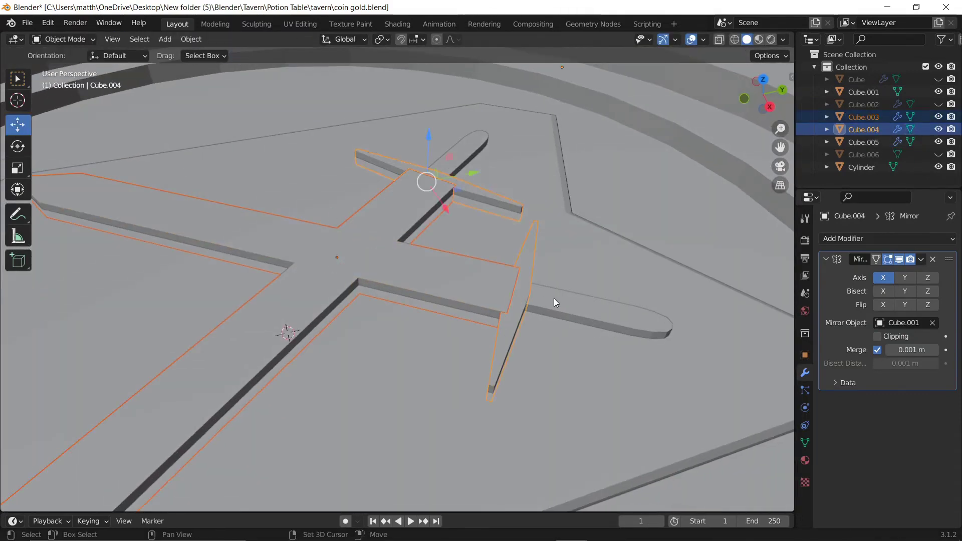
pyautogui.press('Tab')
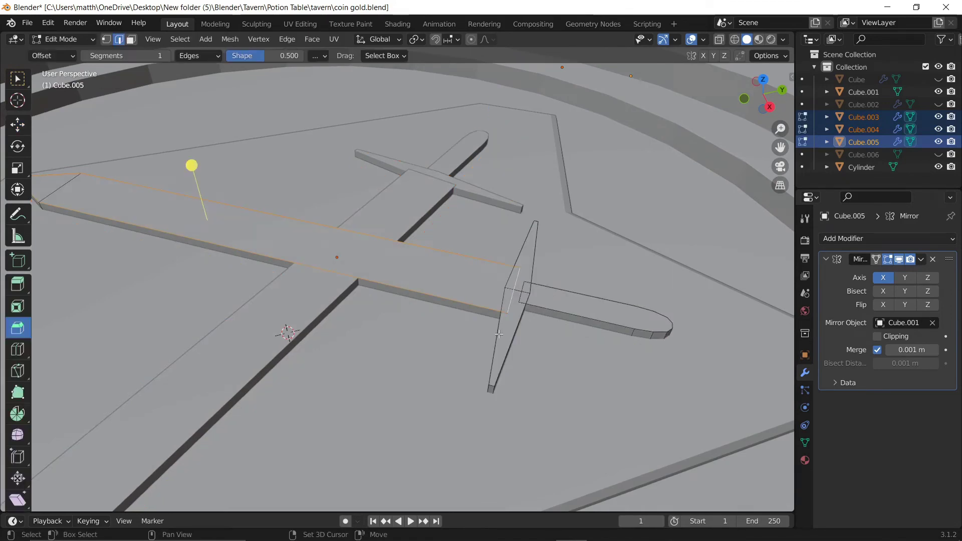
pyautogui.scroll(-3, 499, 334)
pyautogui.press('Tab')
pyautogui.moveTo(499, 334)
pyautogui.mouseDown(button='middle')
pyautogui.moveTo(377, 359)
pyautogui.moveTo(403, 265)
pyautogui.mouseUp(button='middle')
pyautogui.click(350, 344)
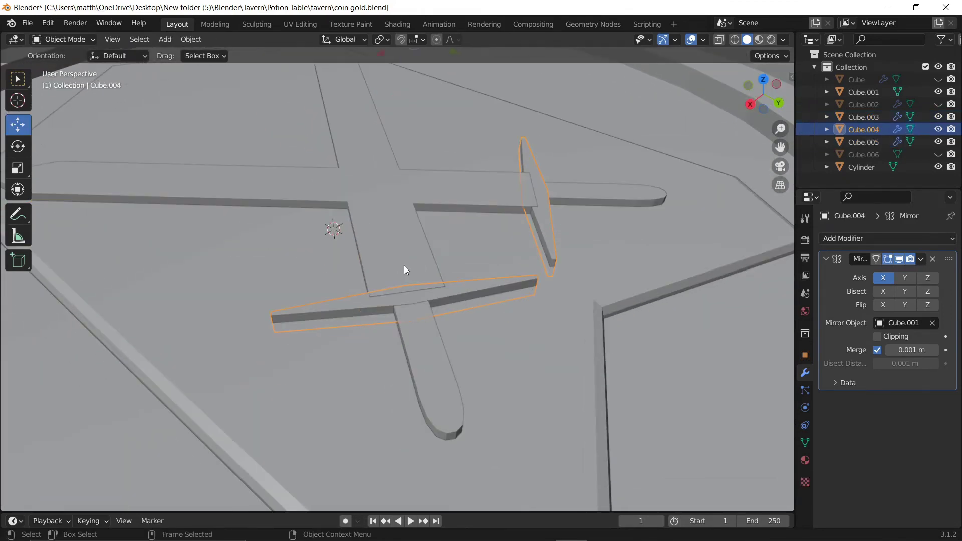
pyautogui.hotkey('ctrl', 'z')
# - Add a loop cut across the sword blade and move the grip up to its crossguard
pyautogui.press('Tab')
pyautogui.scroll(4, 395, 323)
pyautogui.click(17, 349)
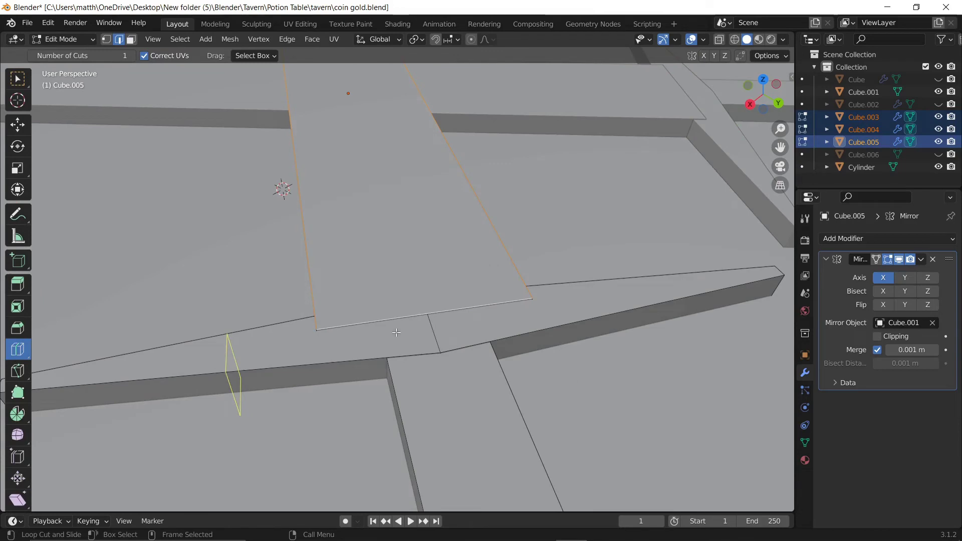
pyautogui.hotkey('shift', 'space')
pyautogui.press('g')
pyautogui.scroll(-5, 395, 341)
pyautogui.moveTo(396, 345); pyautogui.dragTo(396, 358, button='middle')
pyautogui.scroll(-5, 397, 354)
pyautogui.scroll(5, 364, 363)
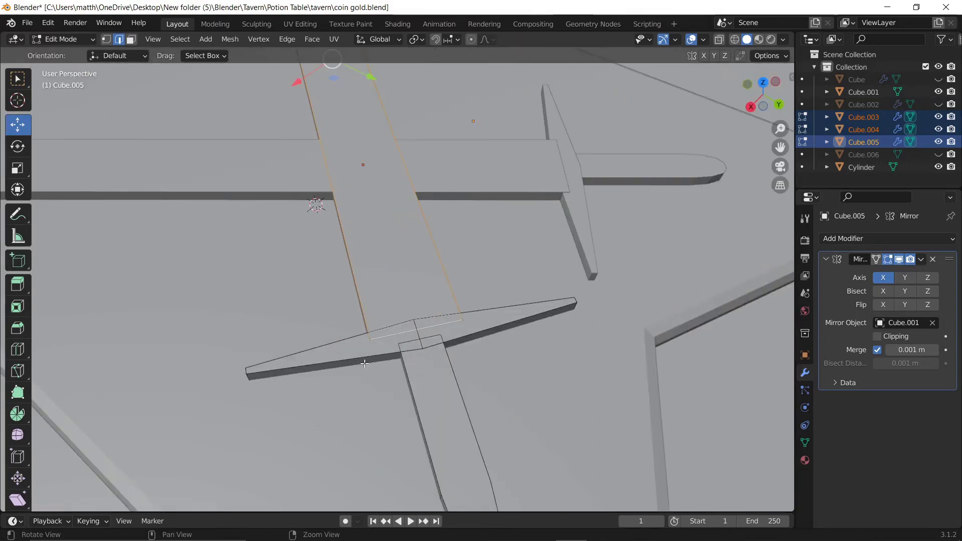
pyautogui.scroll(-3, 364, 363)
pyautogui.scroll(-4, 365, 364)
pyautogui.press('Tab')
# - Unhide the crown emblem in the Outliner and switch to see-through wireframe display
pyautogui.click(585, 326)
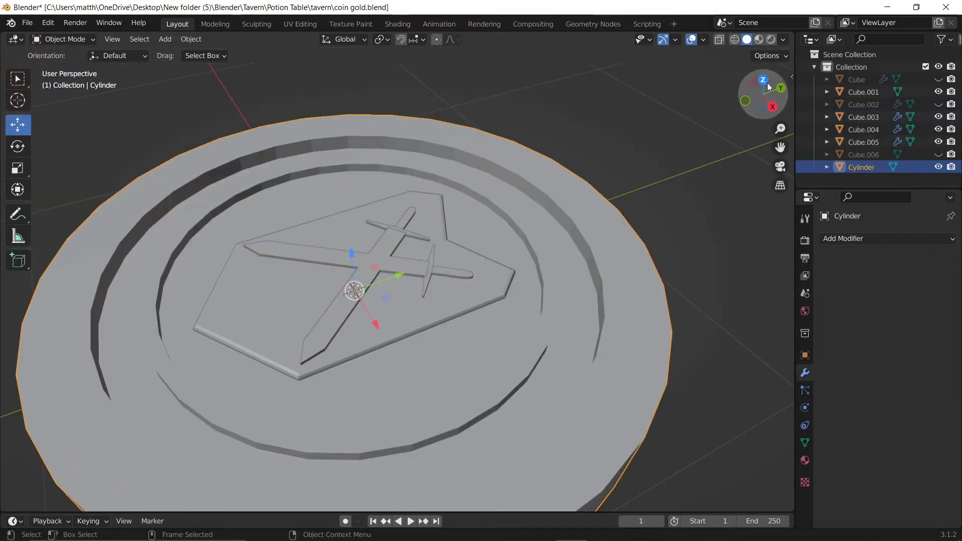
pyautogui.moveTo(768, 87); pyautogui.dragTo(697, 155)
pyautogui.click(938, 80)
pyautogui.click(938, 104)
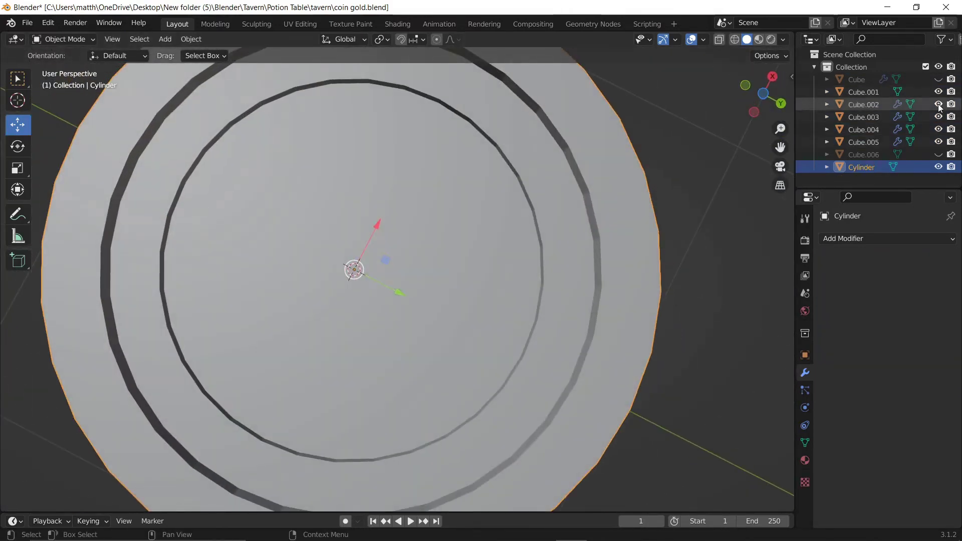
pyautogui.scroll(-6, 588, 215)
pyautogui.moveTo(588, 215); pyautogui.dragTo(510, 392, button='middle')
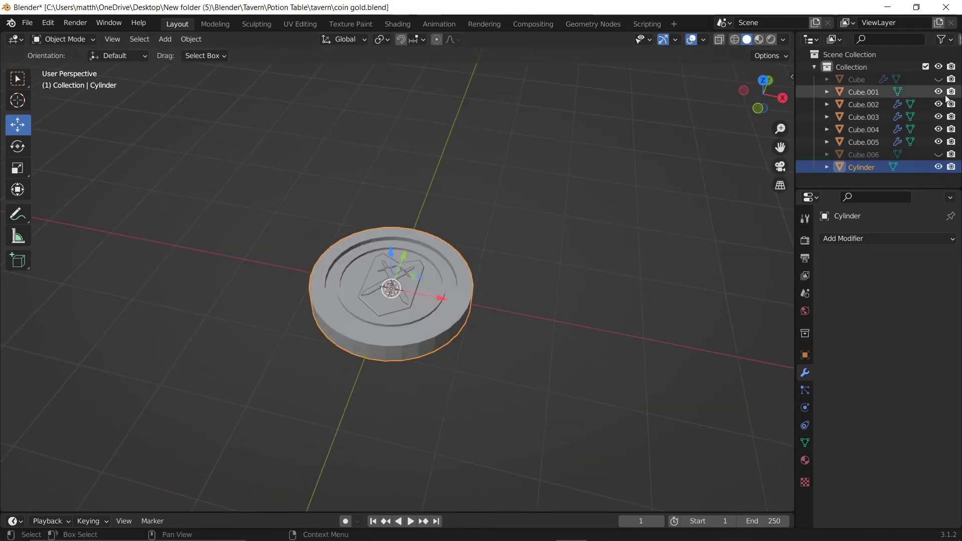
pyautogui.click(938, 79)
pyautogui.hotkey('shift', 'z')
pyautogui.moveTo(587, 245); pyautogui.dragTo(614, 103, button='middle')
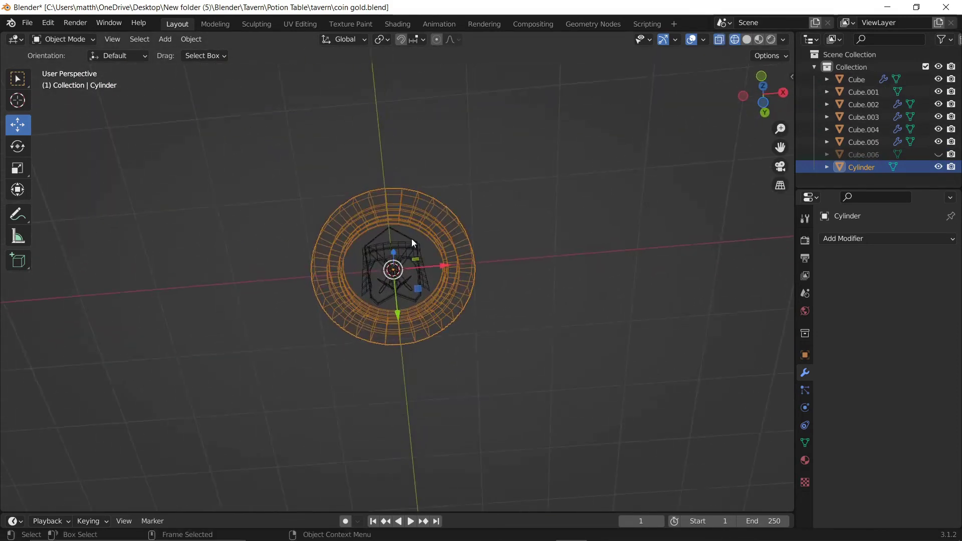
pyautogui.scroll(5, 411, 238)
# - Lower the crown pieces 0.109 m onto the coin from Right view, then restore solid shading
pyautogui.click(486, 185)
pyautogui.press('KP_3')
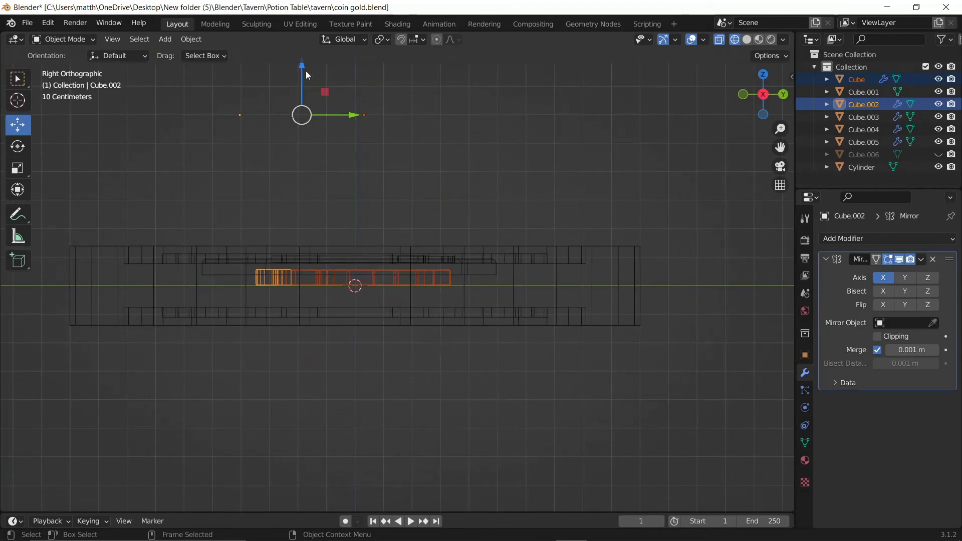
pyautogui.moveTo(307, 74); pyautogui.dragTo(313, 105)
pyautogui.hotkey('shift', 'z')
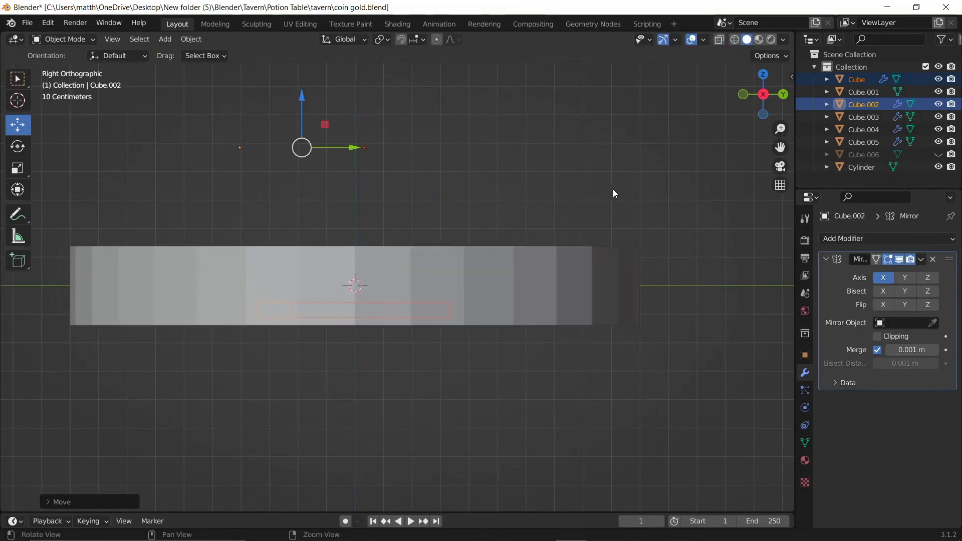
pyautogui.click(668, 331)
pyautogui.moveTo(612, 191)
pyautogui.mouseDown(button='middle')
pyautogui.moveTo(668, 331)
pyautogui.moveTo(572, 161)
pyautogui.moveTo(564, 171)
pyautogui.moveTo(549, 62)
pyautogui.moveTo(644, 100)
pyautogui.moveTo(219, 417)
pyautogui.moveTo(378, 330)
pyautogui.mouseUp(button='middle')
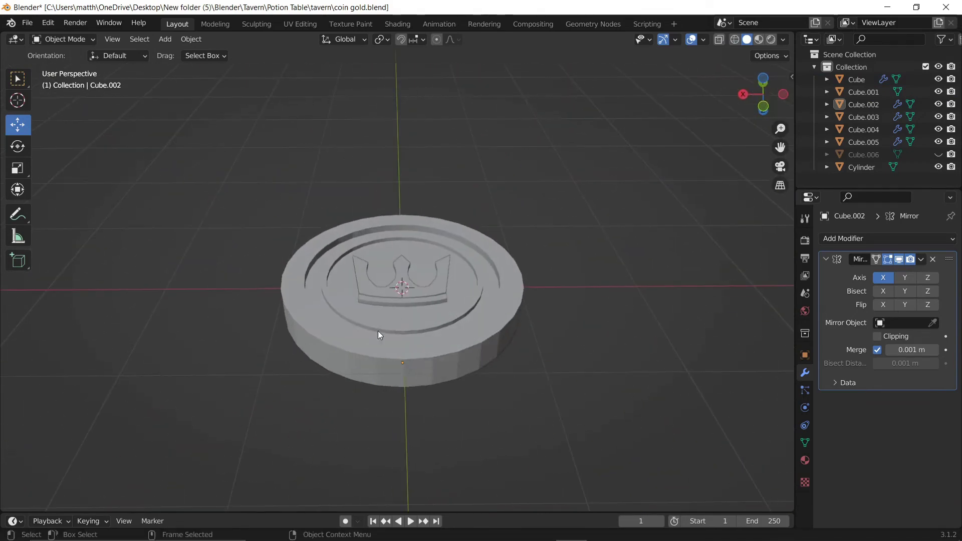
# - Select the coin's outer rim edge loops in Edit Mode
pyautogui.click(343, 348)
pyautogui.press('Tab')
pyautogui.moveTo(348, 362); pyautogui.dragTo(299, 302, button='middle')
pyautogui.scroll(3, 300, 323)
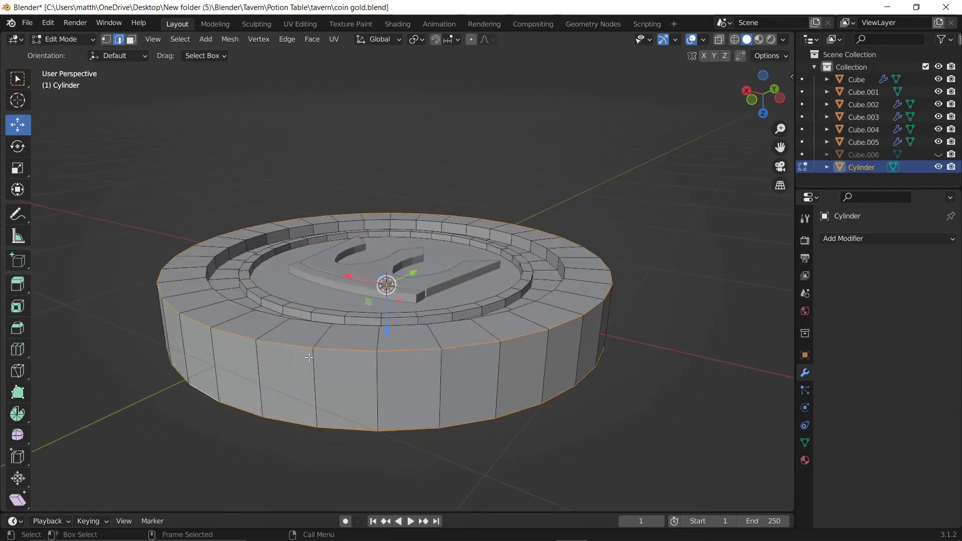
pyautogui.click(18, 328)
pyautogui.press('Tab')
pyautogui.press('Tab')
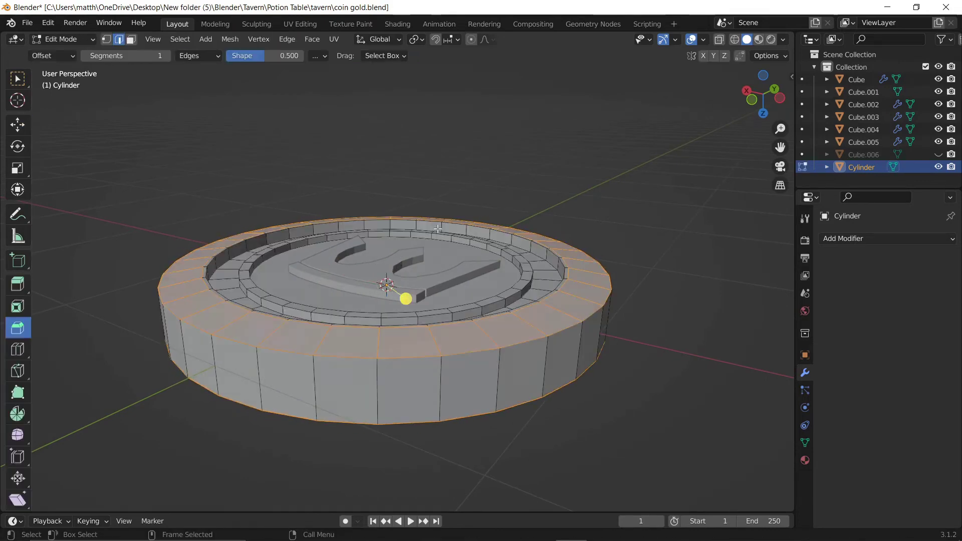
pyautogui.press('Tab')
# - Apply the coin's scale and give the rim edges a single-segment bevel
pyautogui.press('Tab')
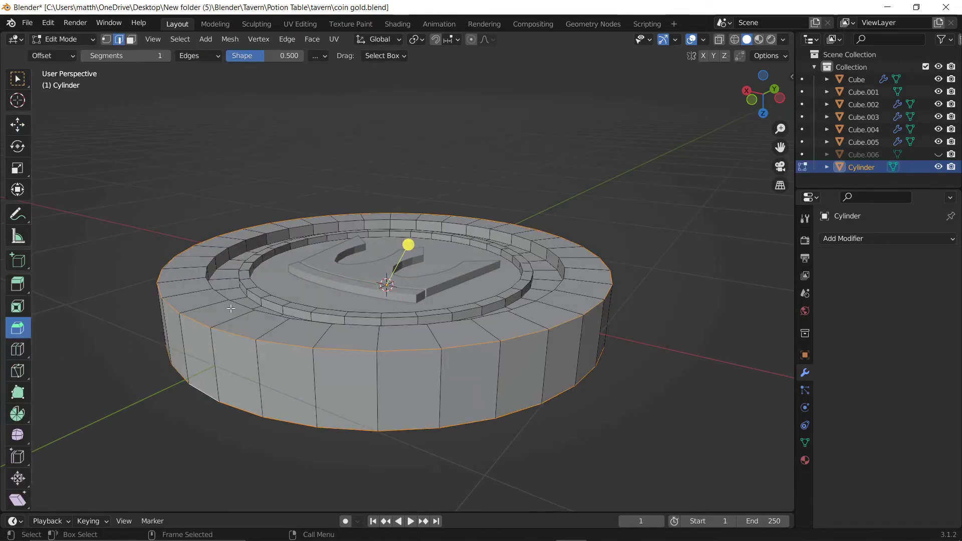
pyautogui.press('Tab')
pyautogui.hotkey('ctrl', 'a')
pyautogui.click(230, 308)
pyautogui.press('Tab')
pyautogui.moveTo(438, 313); pyautogui.dragTo(333, 307)
pyautogui.press('Tab')
pyautogui.moveTo(333, 307); pyautogui.dragTo(382, 439, button='middle')
pyautogui.press('Tab')
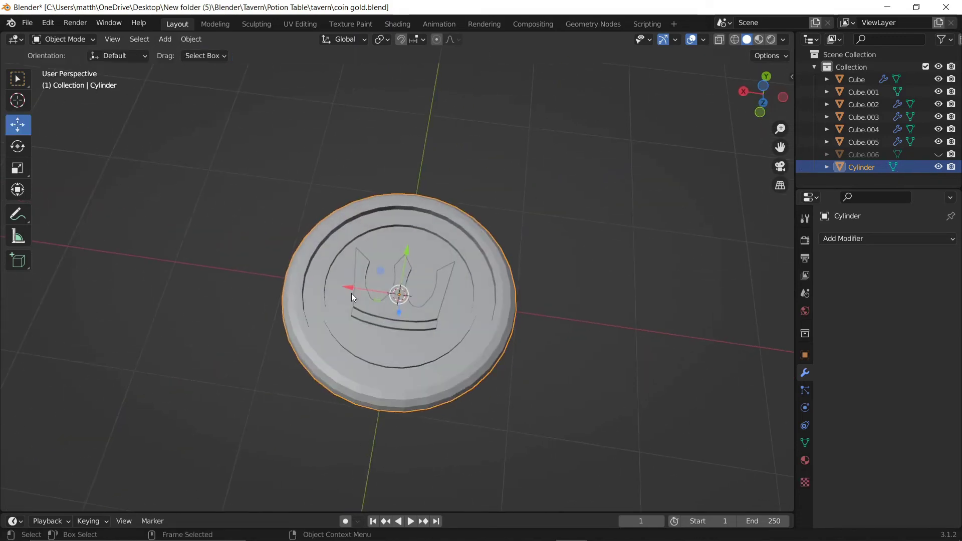
# - Add a supporting loop cut around the coin's rim
pyautogui.moveTo(259, 311); pyautogui.dragTo(214, 325, button='middle')
pyautogui.click(17, 349)
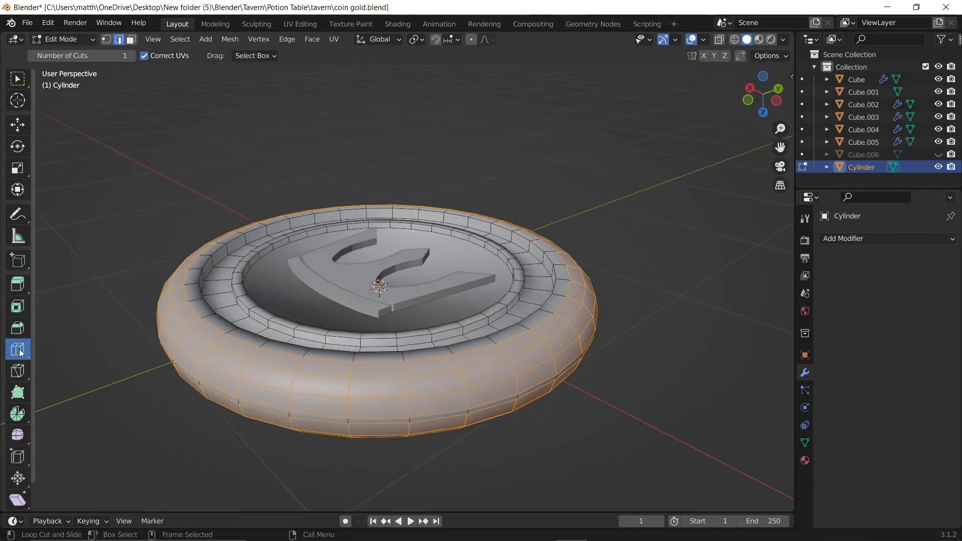
pyautogui.moveTo(215, 325); pyautogui.dragTo(268, 290)
pyautogui.press('Tab')
pyautogui.press('Tab')
pyautogui.moveTo(204, 451); pyautogui.dragTo(217, 223, button='middle')
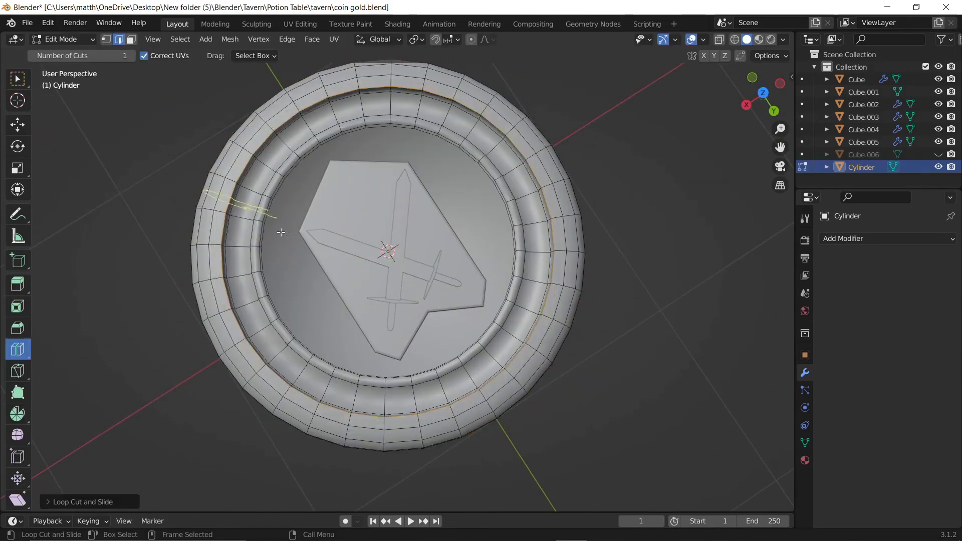
pyautogui.press('Tab')
pyautogui.moveTo(279, 230)
pyautogui.mouseDown(button='middle')
pyautogui.moveTo(225, 427)
pyautogui.moveTo(260, 213)
pyautogui.moveTo(227, 402)
pyautogui.mouseUp(button='middle')
pyautogui.press('Tab')
pyautogui.press('Tab')
pyautogui.press('Tab')
pyautogui.press('Tab')
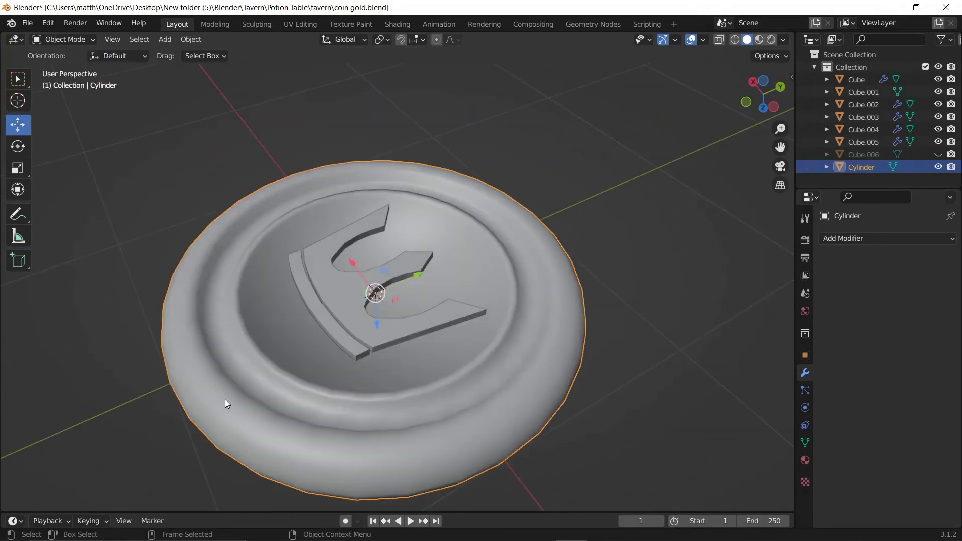
pyautogui.moveTo(265, 325)
pyautogui.mouseDown(button='middle')
pyautogui.moveTo(374, 264)
pyautogui.moveTo(302, 334)
pyautogui.moveTo(370, 346)
pyautogui.moveTo(365, 364)
pyautogui.moveTo(353, 224)
pyautogui.moveTo(371, 266)
pyautogui.moveTo(181, 398)
pyautogui.moveTo(360, 341)
pyautogui.moveTo(417, 401)
pyautogui.moveTo(395, 456)
pyautogui.mouseUp(button='middle')
pyautogui.press('Tab')
pyautogui.press('Tab')
# - Shade the shield, crossguards and sword blades smooth
pyautogui.click(374, 309)
pyautogui.click(359, 327)
pyautogui.click(353, 224)
pyautogui.rightClick(353, 224)
pyautogui.click(353, 224)
pyautogui.click(360, 341)
pyautogui.rightClick(359, 341)
pyautogui.click(326, 266)
pyautogui.rightClick(309, 245)
pyautogui.click(308, 244)
# - Select the coin body and split the workspace into two 3D views
pyautogui.scroll(-5, 386, 372)
pyautogui.moveTo(440, 359)
pyautogui.mouseDown(button='middle')
pyautogui.moveTo(458, 121)
pyautogui.moveTo(358, 363)
pyautogui.moveTo(301, 374)
pyautogui.mouseUp(button='middle')
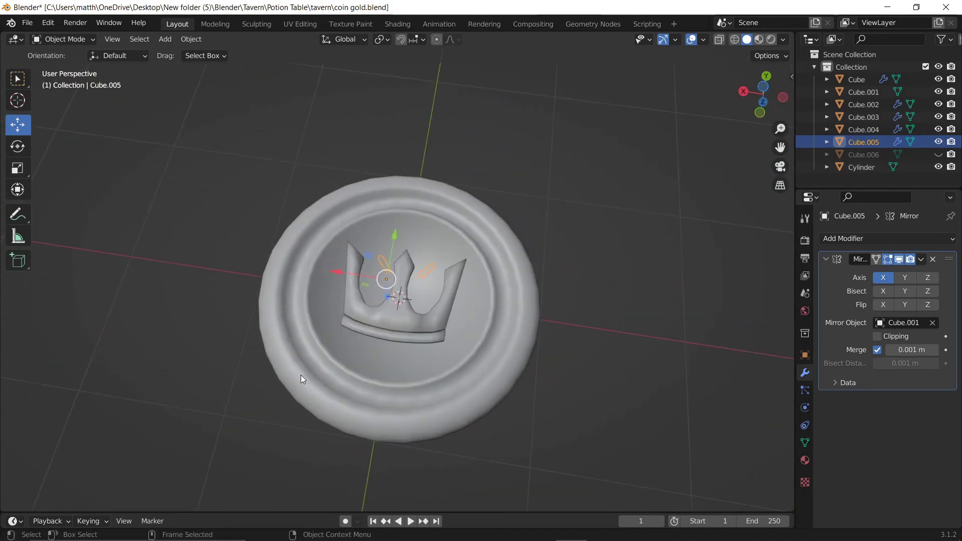
pyautogui.click(316, 336)
pyautogui.moveTo(4, 34); pyautogui.dragTo(569, 76)
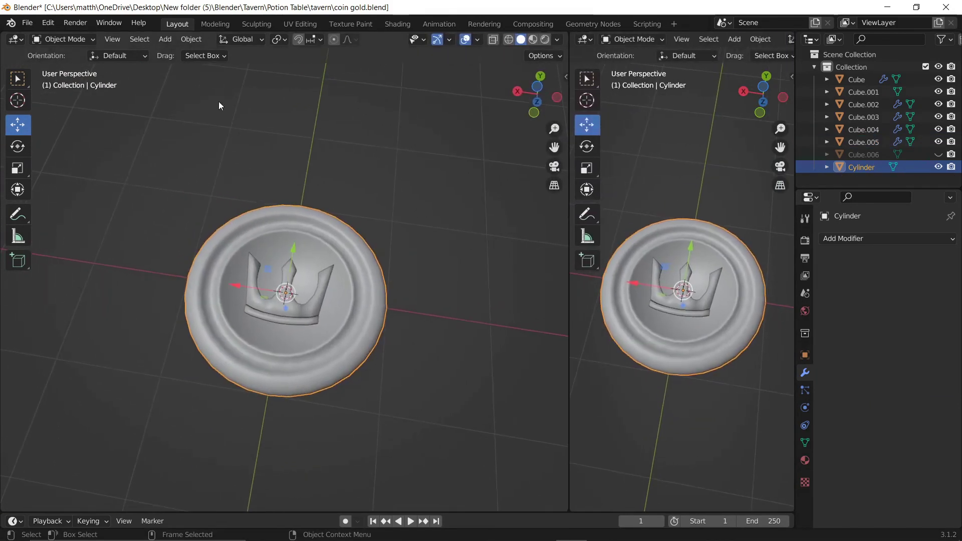
# - Turn the left area into the Shader Editor and create a new material for the coin
pyautogui.click(15, 39)
pyautogui.click(55, 154)
pyautogui.click(306, 44)
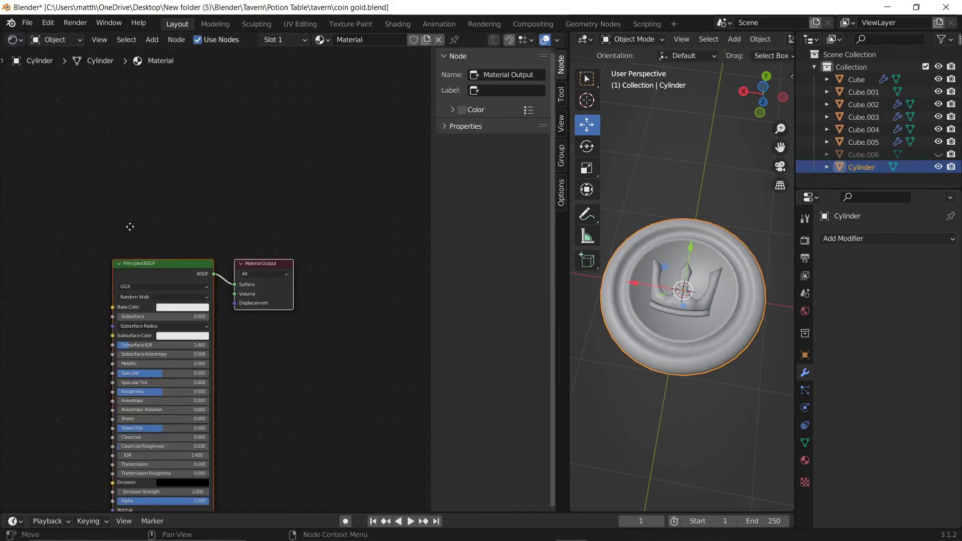
pyautogui.moveTo(129, 225); pyautogui.dragTo(253, 124, button='middle')
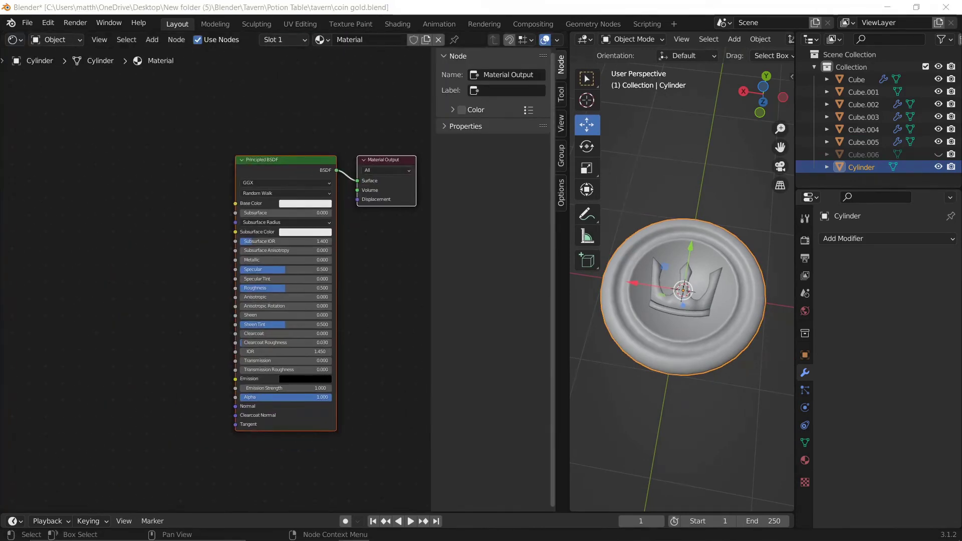
# - Add a ColorRamp and a Noise Texture, linking Noise Fac to ColorRamp Fac
pyautogui.hotkey('shift', 'a')
pyautogui.click(154, 279)
pyautogui.write('coo')
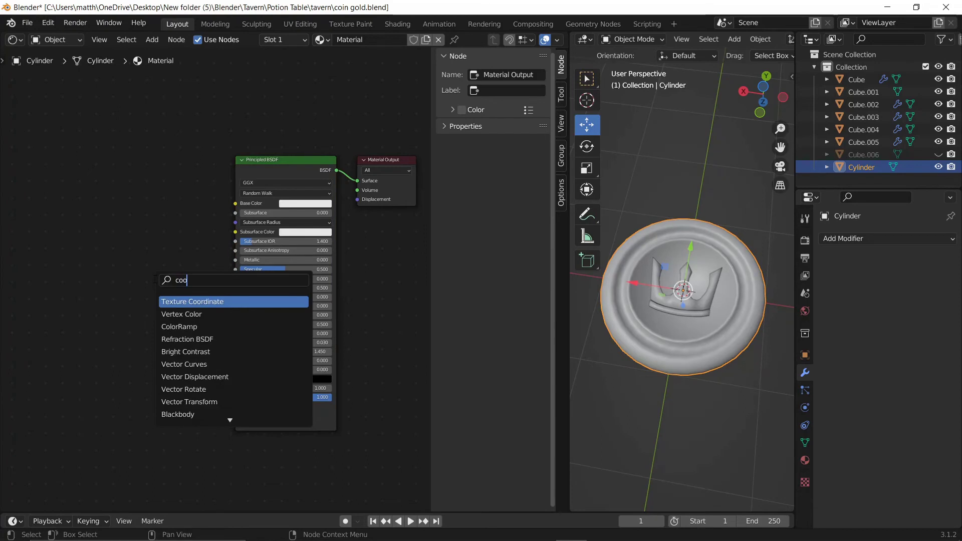
pyautogui.press('Return')
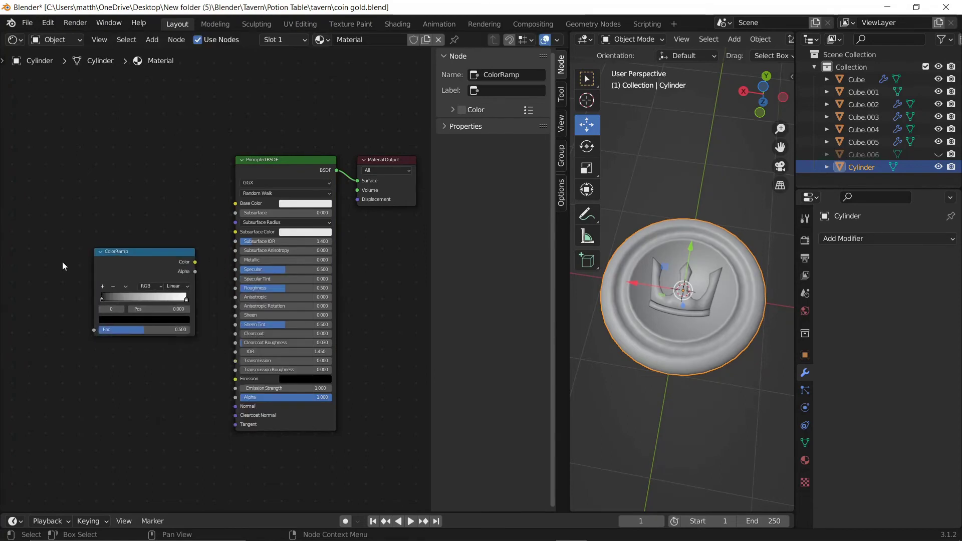
pyautogui.click(63, 261)
pyautogui.hotkey('shift', 'a')
pyautogui.click(62, 261)
pyautogui.write('noise')
pyautogui.click(89, 297)
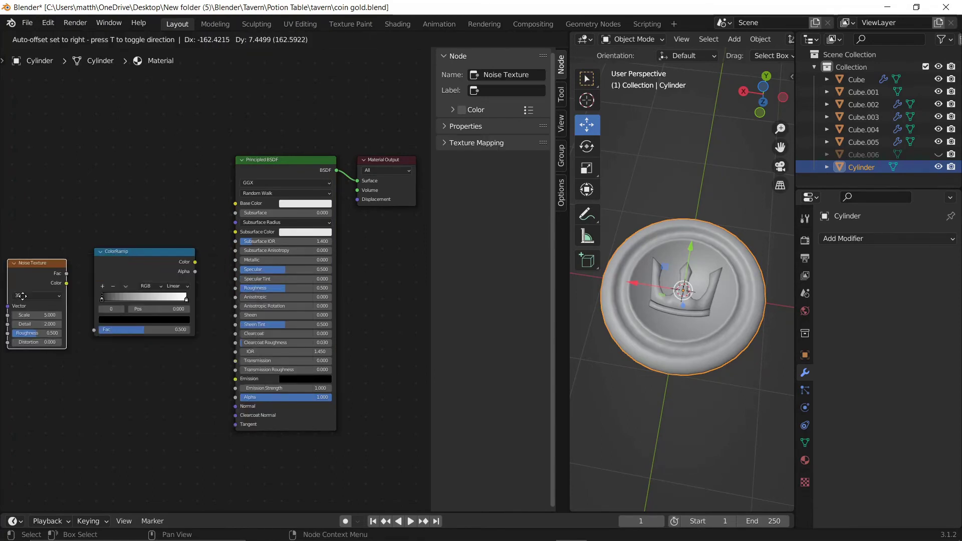
pyautogui.click(64, 304)
pyautogui.moveTo(107, 278); pyautogui.dragTo(126, 330)
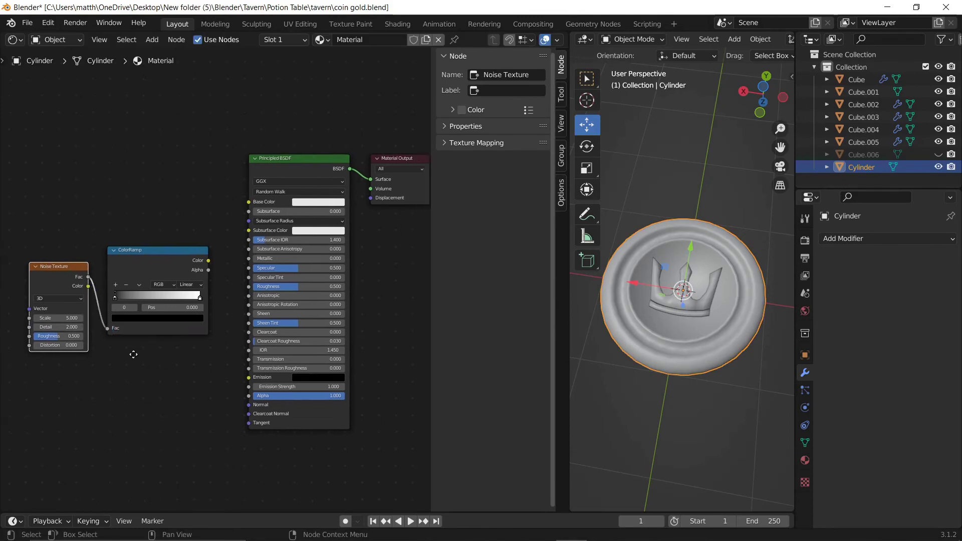
# - Preview the coin in Material Preview shading and connect ColorRamp Color to Roughness
pyautogui.moveTo(300, 251); pyautogui.dragTo(216, 233, button='middle')
pyautogui.scroll(-5, 750, 42)
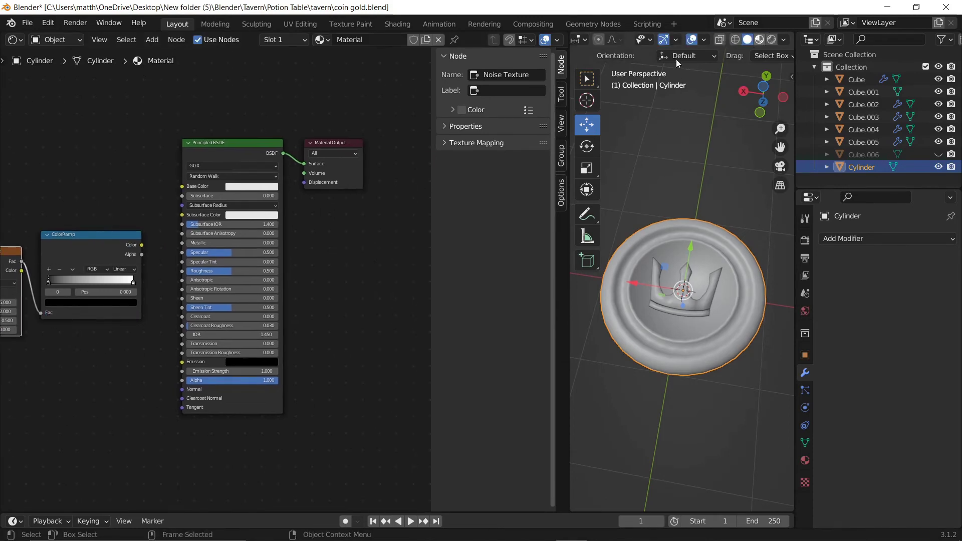
pyautogui.click(759, 39)
pyautogui.scroll(1, 130, 257)
pyautogui.moveTo(674, 333)
pyautogui.mouseDown(button='middle')
pyautogui.moveTo(644, 347)
pyautogui.moveTo(695, 365)
pyautogui.mouseUp(button='middle')
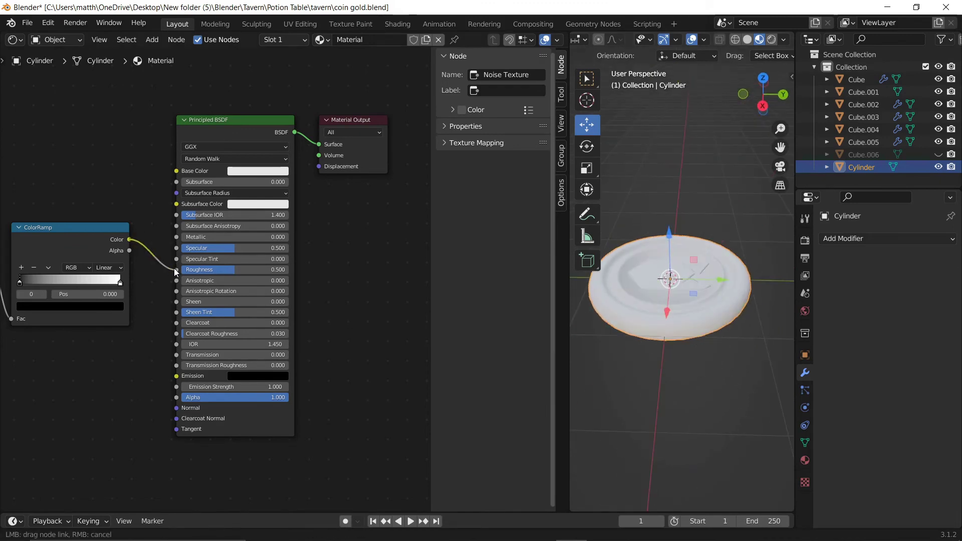
pyautogui.moveTo(176, 271); pyautogui.dragTo(175, 271)
# - Set the Principled BSDF subsurface method to Christensen-Burley
pyautogui.click(234, 159)
pyautogui.click(230, 176)
pyautogui.moveTo(101, 191); pyautogui.dragTo(145, 179, button='middle')
pyautogui.click(262, 149)
pyautogui.click(266, 163)
pyautogui.moveTo(72, 179); pyautogui.dragTo(148, 137, button='middle')
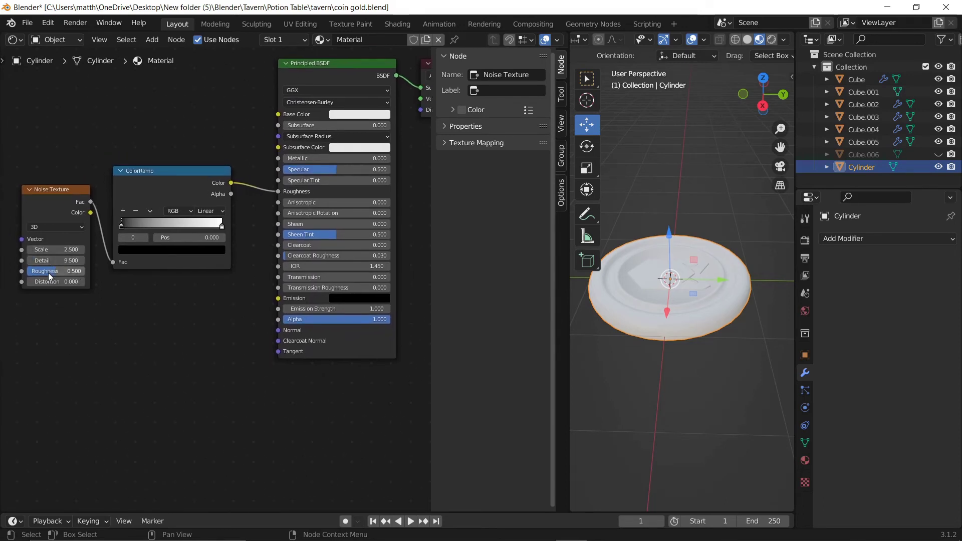
pyautogui.moveTo(134, 301); pyautogui.dragTo(93, 311, button='middle')
# - Move the ramp's black stop to 0.269, set Metallic to 1.0 and choose a gold base colour
pyautogui.moveTo(100, 236); pyautogui.dragTo(109, 235)
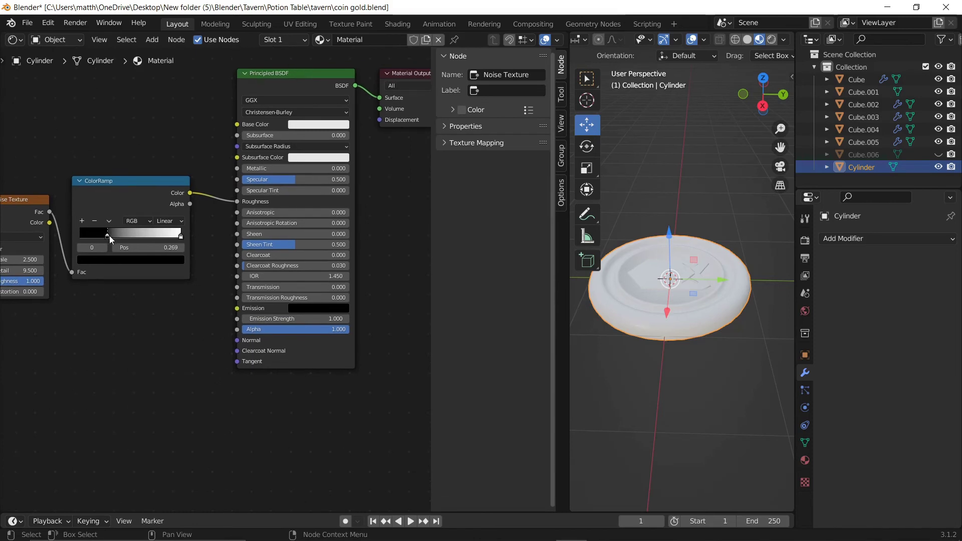
pyautogui.moveTo(191, 290)
pyautogui.mouseDown(button='middle')
pyautogui.moveTo(115, 265)
pyautogui.moveTo(92, 327)
pyautogui.mouseUp(button='middle')
pyautogui.moveTo(150, 203)
pyautogui.mouseDown()
pyautogui.moveTo(228, 204)
pyautogui.moveTo(246, 215)
pyautogui.moveTo(195, 222)
pyautogui.mouseUp()
pyautogui.click(196, 159)
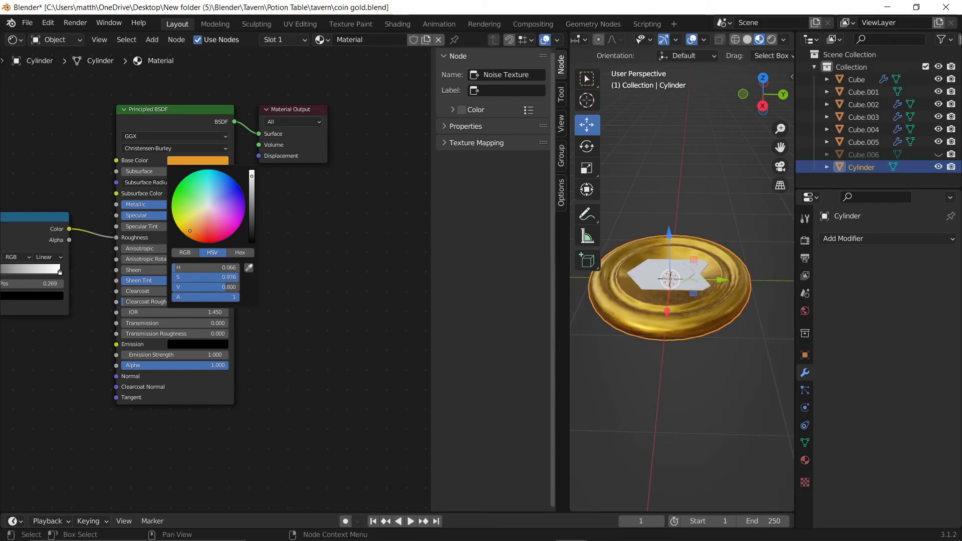
pyautogui.moveTo(660, 380); pyautogui.dragTo(629, 358, button='middle')
# - Assign the existing 'Material' to the shield piece Cube.001 and a sword piece
pyautogui.scroll(4, 671, 408)
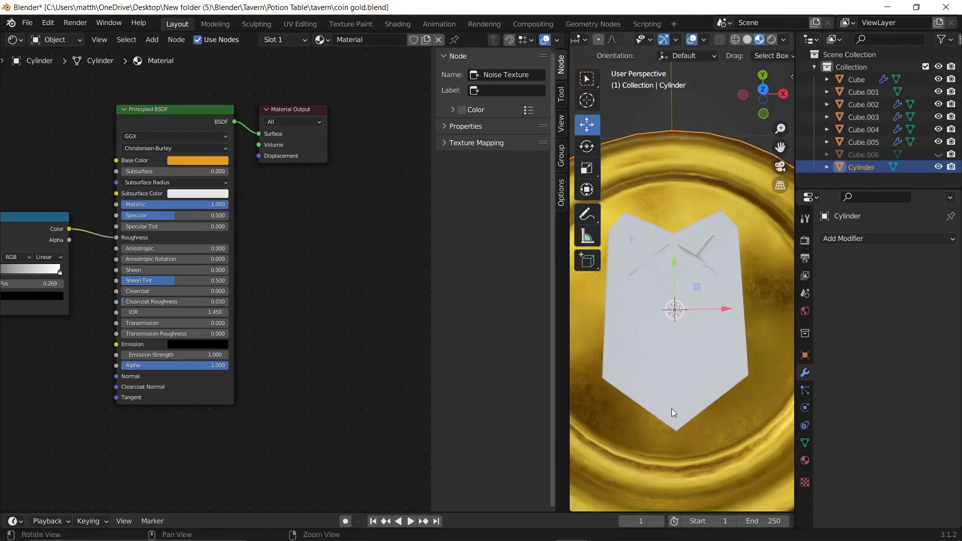
pyautogui.moveTo(671, 408)
pyautogui.mouseDown(button='middle')
pyautogui.moveTo(690, 311)
pyautogui.moveTo(648, 356)
pyautogui.moveTo(589, 377)
pyautogui.mouseUp(button='middle')
pyautogui.click(645, 311)
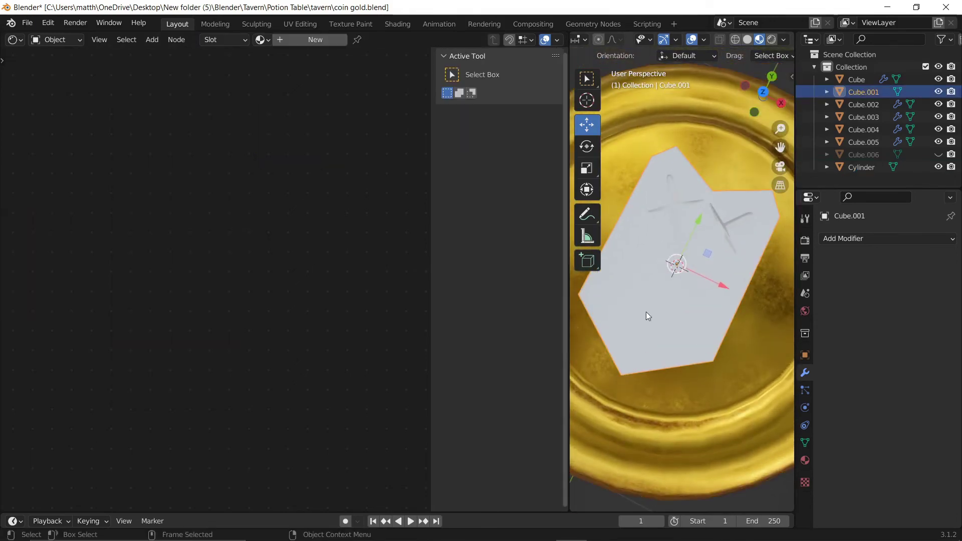
pyautogui.click(804, 459)
pyautogui.click(828, 291)
pyautogui.click(722, 310)
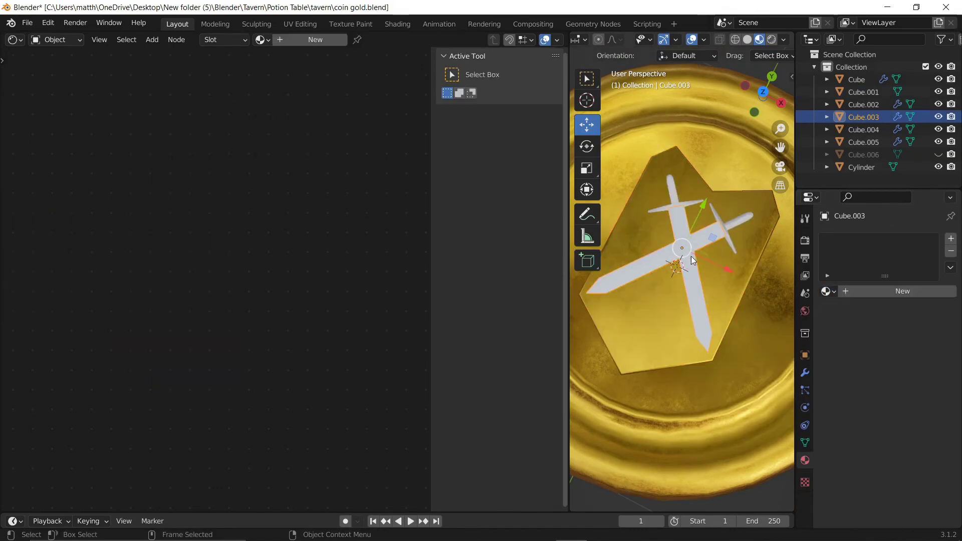
pyautogui.click(690, 256)
pyautogui.click(828, 291)
pyautogui.click(722, 310)
# - Assign the same 'Material' to Cube.005 and Cube.004
pyautogui.click(675, 201)
pyautogui.click(827, 291)
pyautogui.click(721, 310)
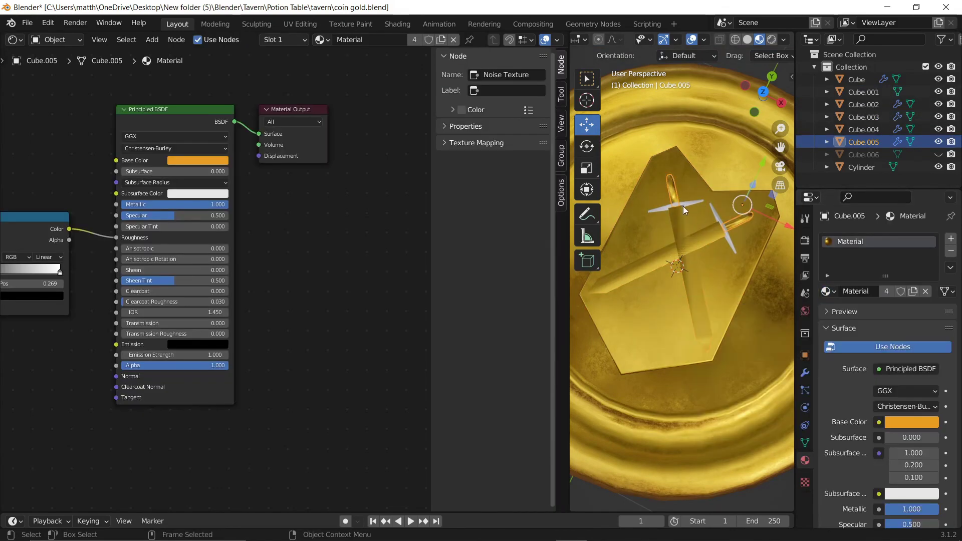
pyautogui.click(678, 205)
pyautogui.click(827, 291)
pyautogui.click(742, 310)
# - Assign 'Material' to the remaining emblem pieces, Cube and Cube.002
pyautogui.moveTo(755, 317)
pyautogui.mouseDown(button='middle')
pyautogui.moveTo(716, 226)
pyautogui.moveTo(690, 245)
pyautogui.mouseUp(button='middle')
pyautogui.click(690, 245)
pyautogui.click(827, 291)
pyautogui.click(721, 310)
pyautogui.click(690, 219)
pyautogui.click(827, 291)
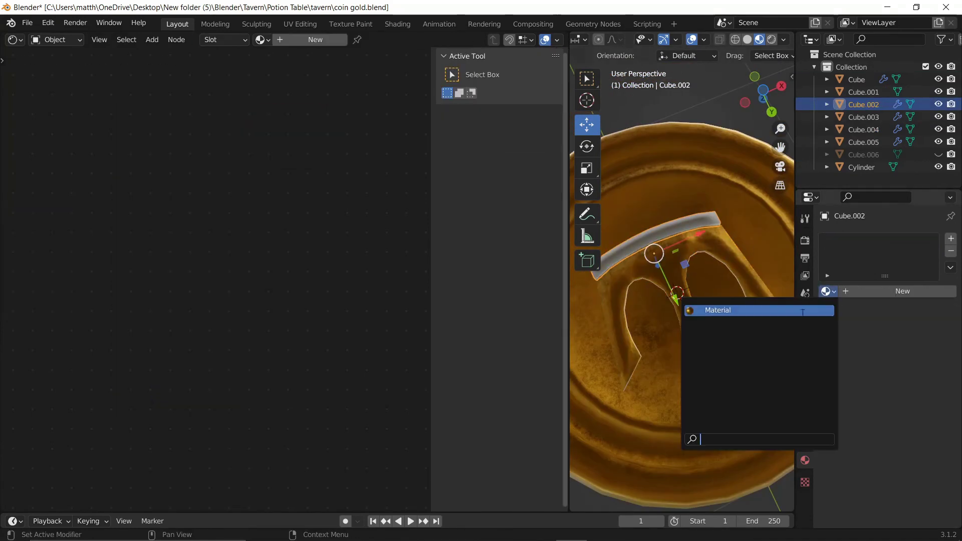
pyautogui.click(711, 309)
# - Deselect the pieces and orbit around the coin to inspect the gold surface
pyautogui.scroll(-5, 699, 390)
pyautogui.moveTo(699, 390)
pyautogui.mouseDown(button='middle')
pyautogui.moveTo(700, 413)
pyautogui.moveTo(671, 349)
pyautogui.mouseUp(button='middle')
pyautogui.click(671, 350)
pyautogui.scroll(6, 695, 413)
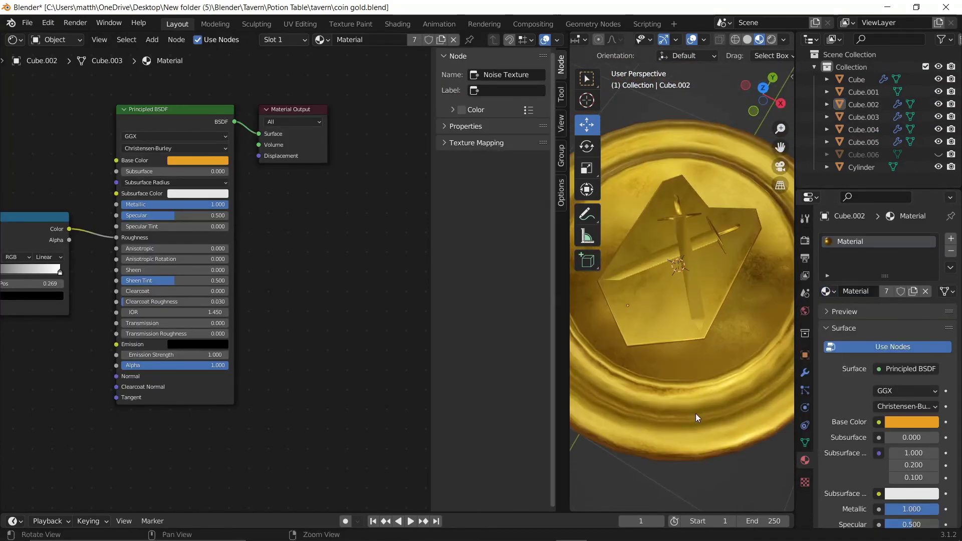
pyautogui.scroll(3, 676, 407)
pyautogui.moveTo(676, 407); pyautogui.dragTo(719, 337, button='middle')
pyautogui.scroll(-2, 682, 378)
pyautogui.scroll(-5, 682, 378)
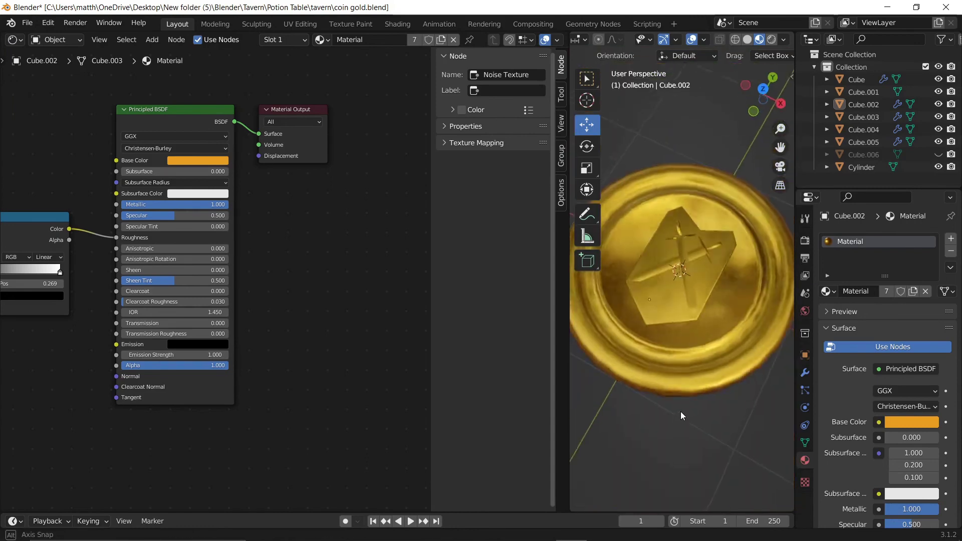
pyautogui.moveTo(680, 410); pyautogui.dragTo(701, 351, button='middle')
pyautogui.scroll(5, 686, 386)
# - Put the coin Cylinder in Edit Mode in a maximized top-down view
pyautogui.click(665, 222)
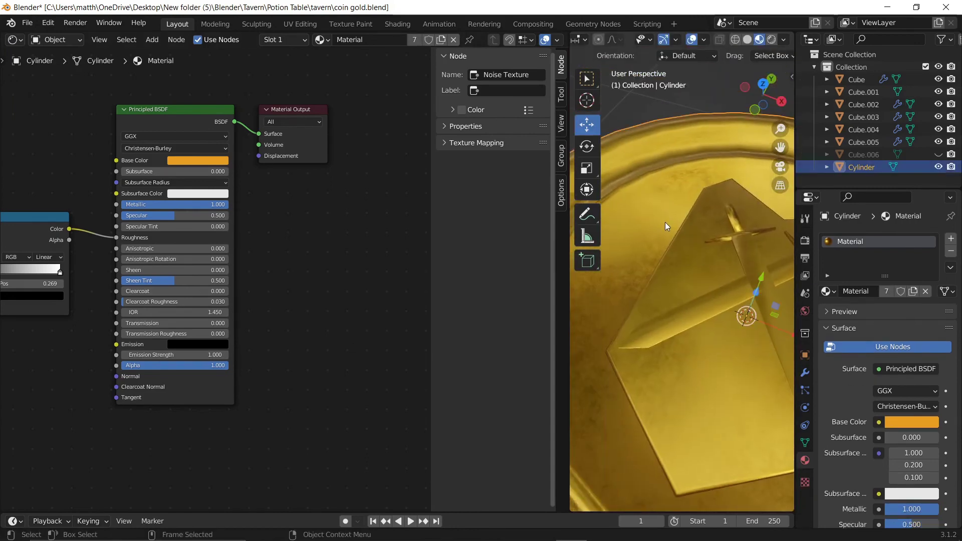
pyautogui.press('Tab')
pyautogui.scroll(3, 665, 222)
pyautogui.click(587, 306)
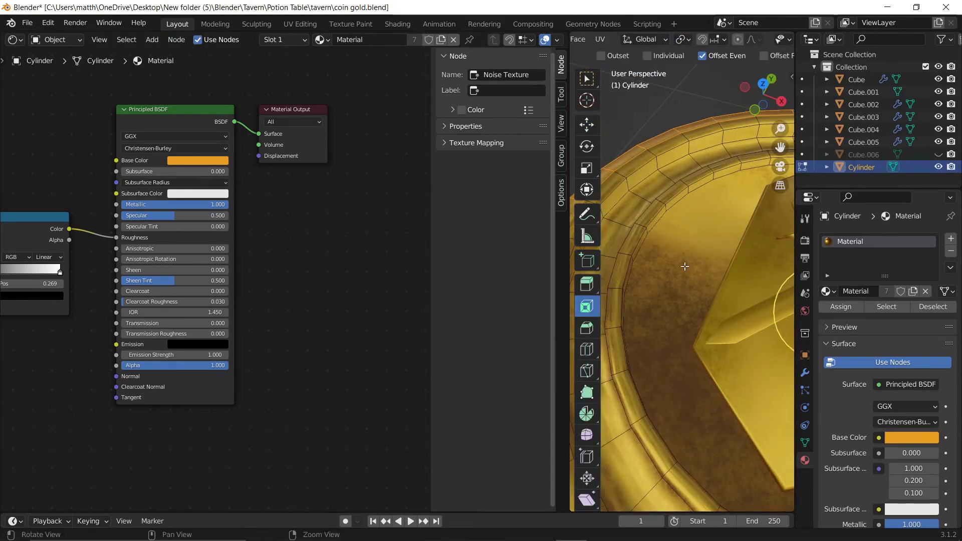
pyautogui.scroll(-3, 702, 300)
pyautogui.scroll(-3, 701, 300)
pyautogui.click(576, 40)
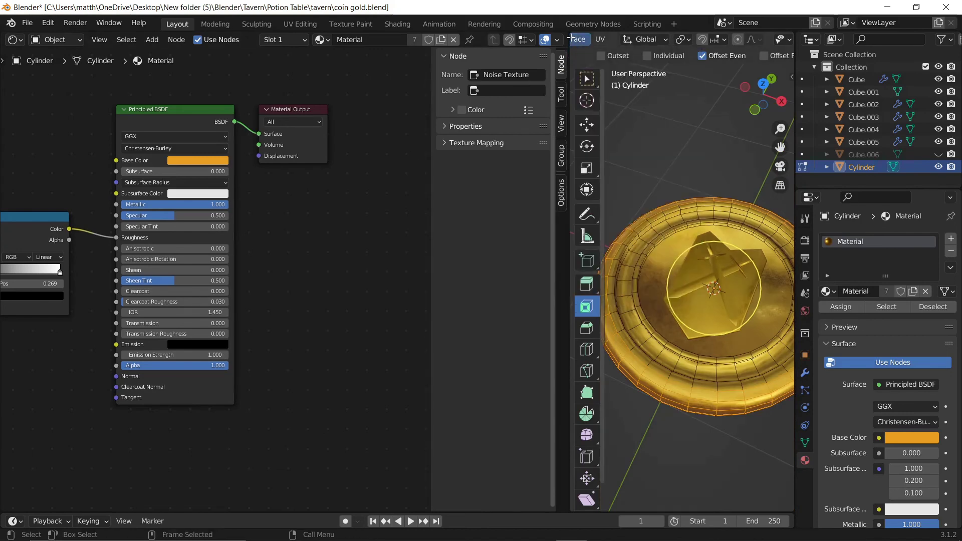
pyautogui.hotkey('ctrl', 'space')
pyautogui.moveTo(483, 235); pyautogui.dragTo(486, 288, button='middle')
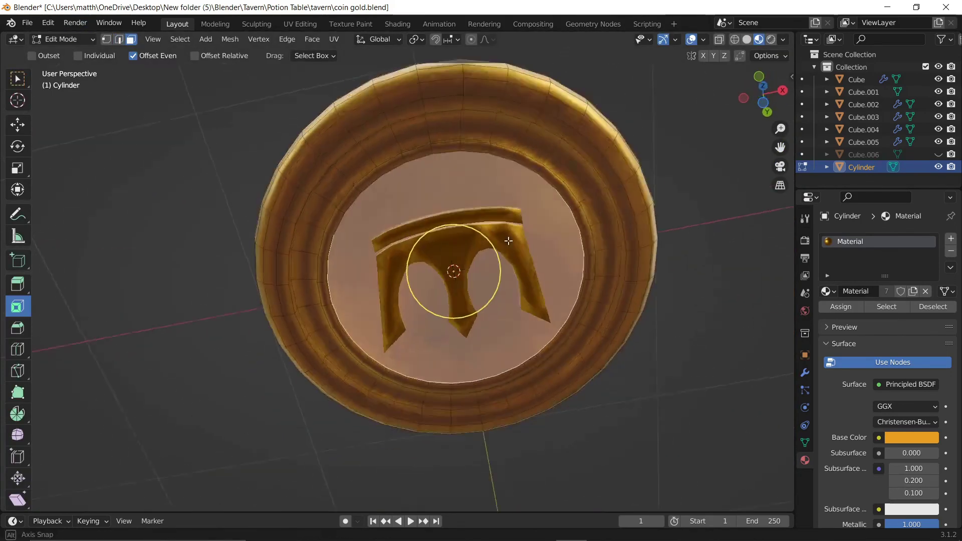
# - Inset the top face, scale the inner face to 0.5413, and return to Object Mode
pyautogui.press('i')
pyautogui.click(569, 279)
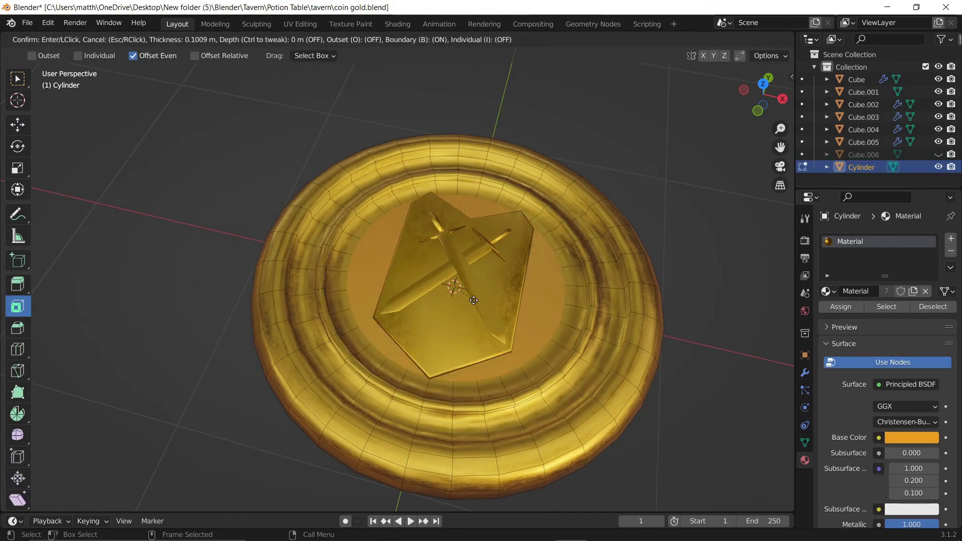
pyautogui.moveTo(477, 287); pyautogui.dragTo(489, 276, button='middle')
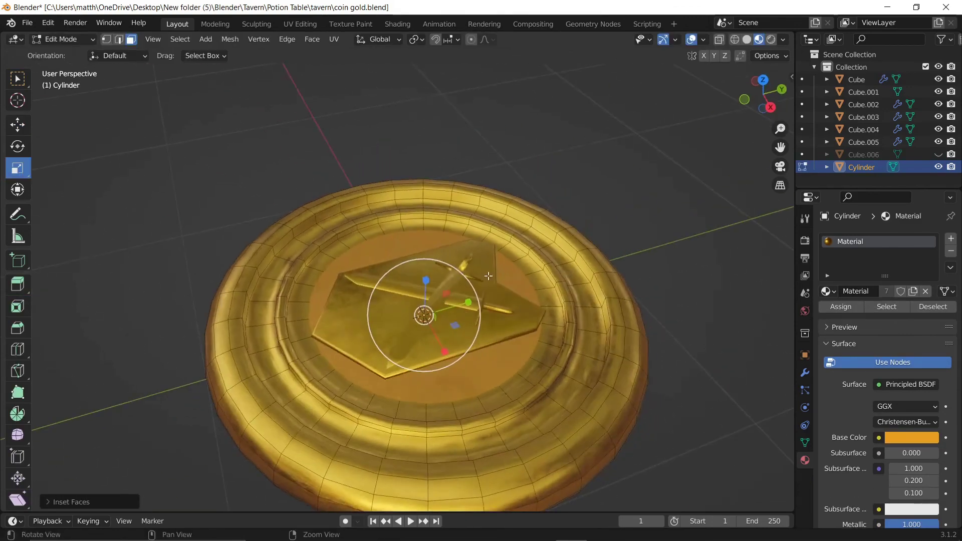
pyautogui.click(437, 317)
pyautogui.press('Tab')
pyautogui.moveTo(545, 274)
pyautogui.mouseDown(button='middle')
pyautogui.moveTo(495, 326)
pyautogui.moveTo(533, 332)
pyautogui.moveTo(531, 253)
pyautogui.moveTo(547, 177)
pyautogui.moveTo(487, 323)
pyautogui.moveTo(516, 245)
pyautogui.moveTo(575, 232)
pyautogui.moveTo(762, 113)
pyautogui.mouseUp(button='middle')
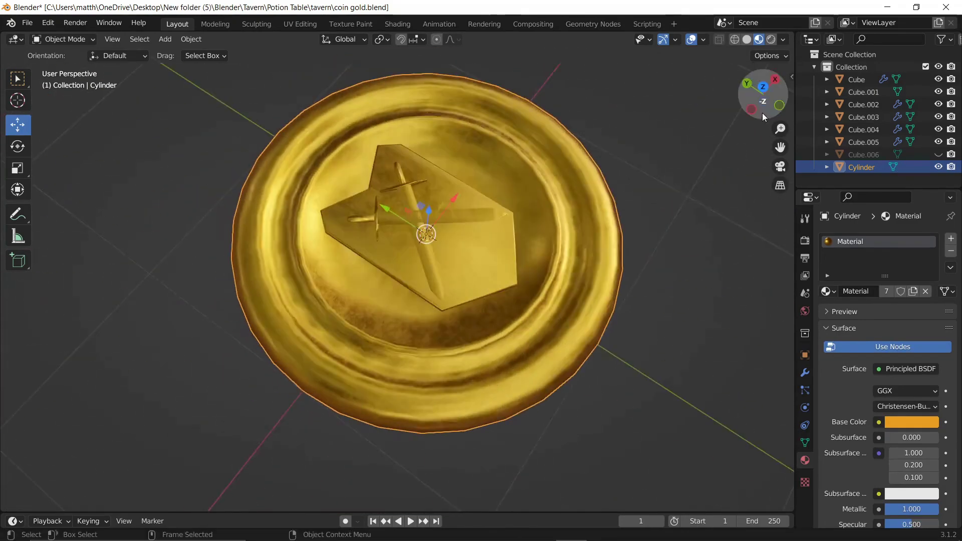
pyautogui.click(762, 87)
pyautogui.moveTo(762, 87); pyautogui.dragTo(784, 97)
pyautogui.click(783, 94)
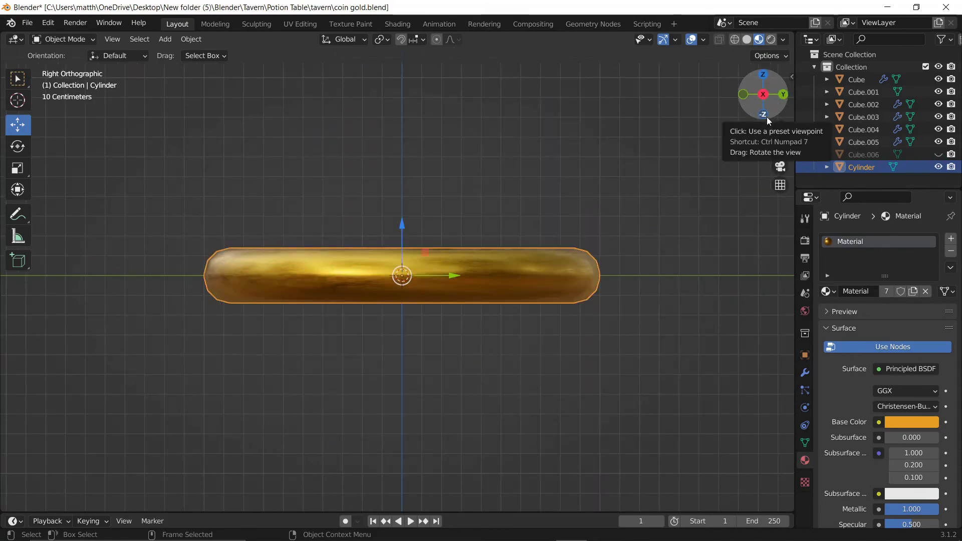
pyautogui.click(764, 115)
pyautogui.click(764, 96)
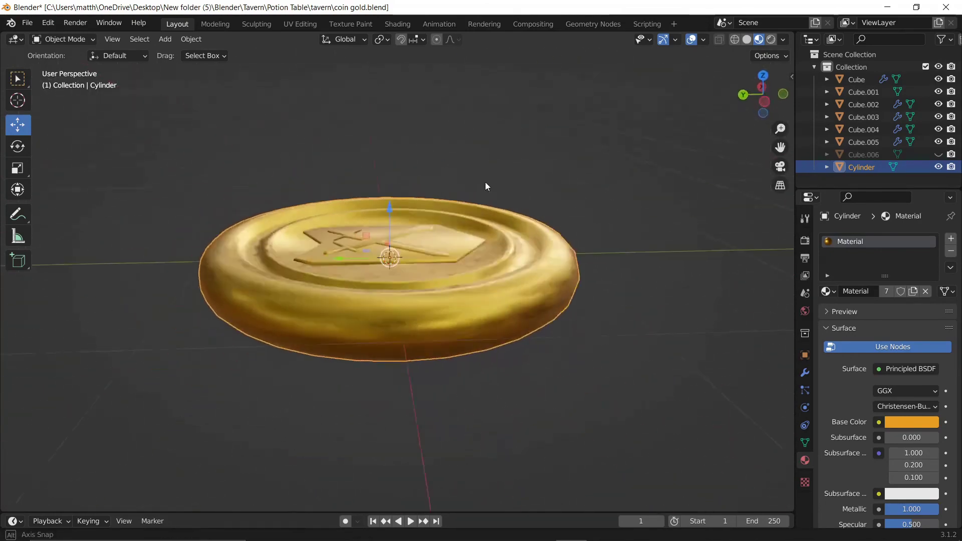
pyautogui.click(684, 211)
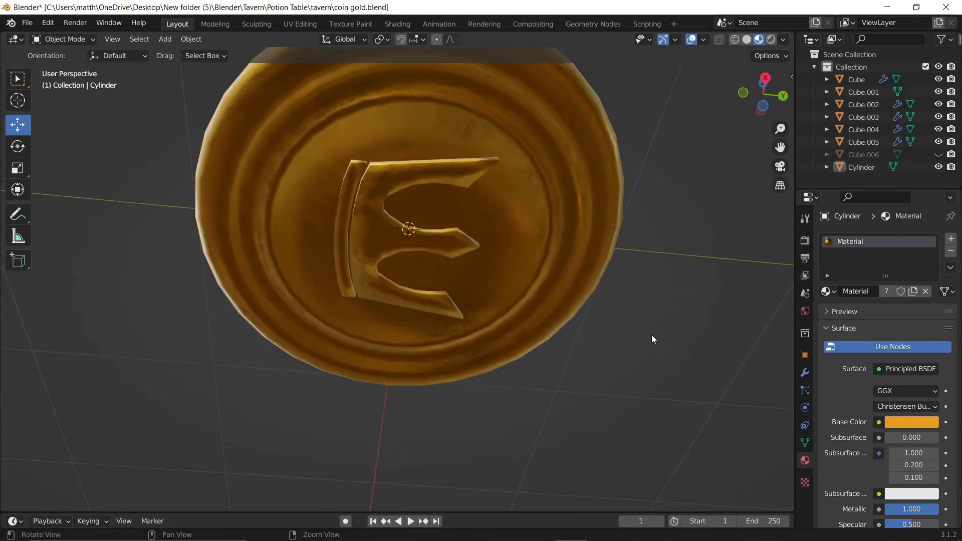